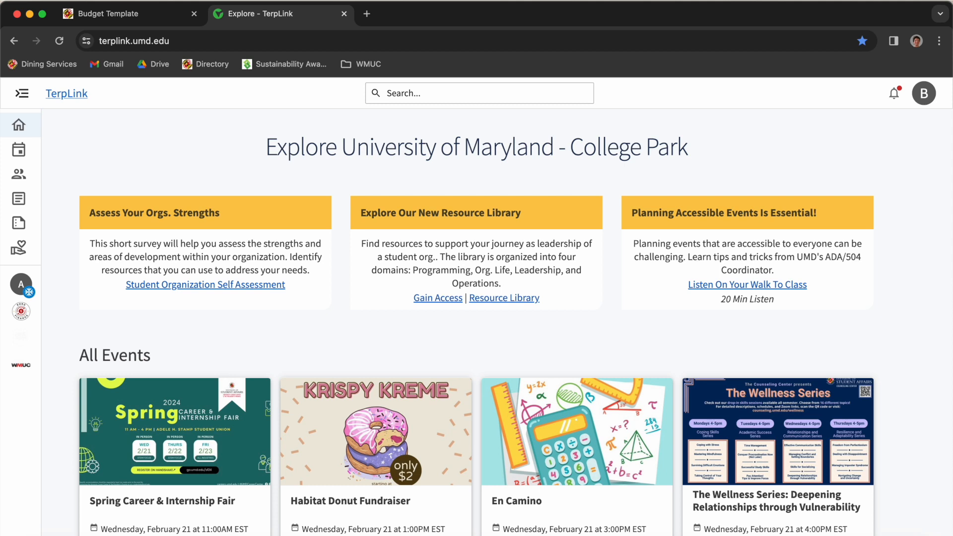
- Close the Budget Template tab and go to TerpLink's list of available forms
left_click(195, 14)
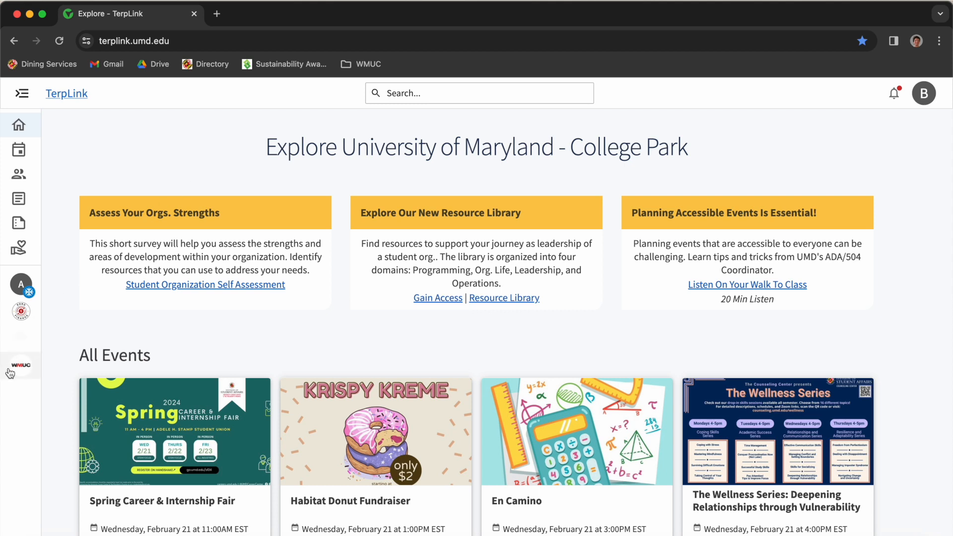
left_click(20, 224)
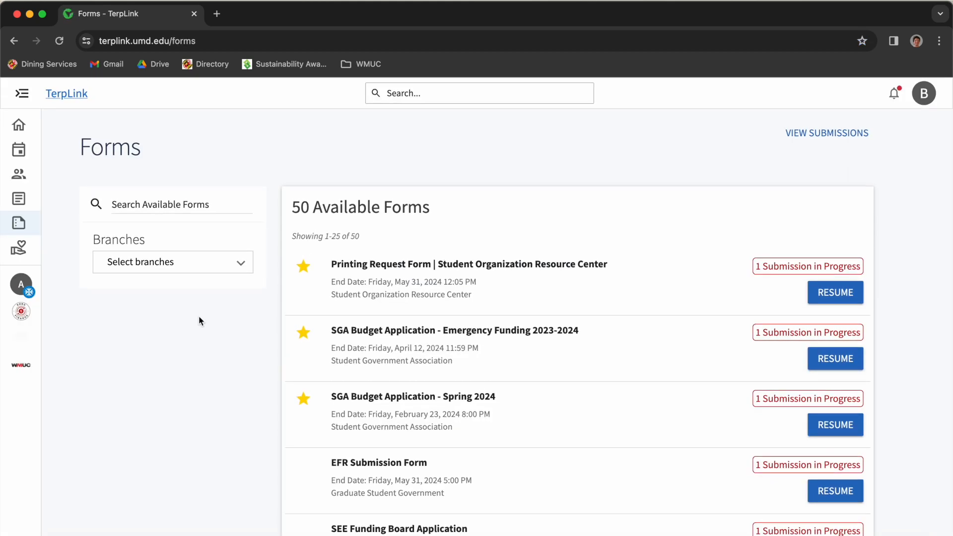
- Start a new submission of the SGA Budget Application - Spring 2024 form
left_click_drag(330, 397, 506, 404)
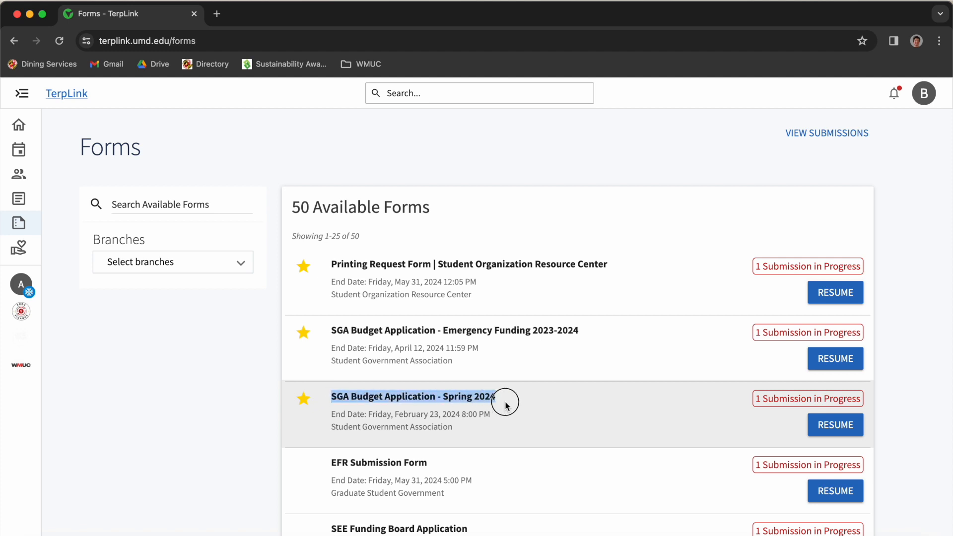
scroll(570, 444, "down", 5)
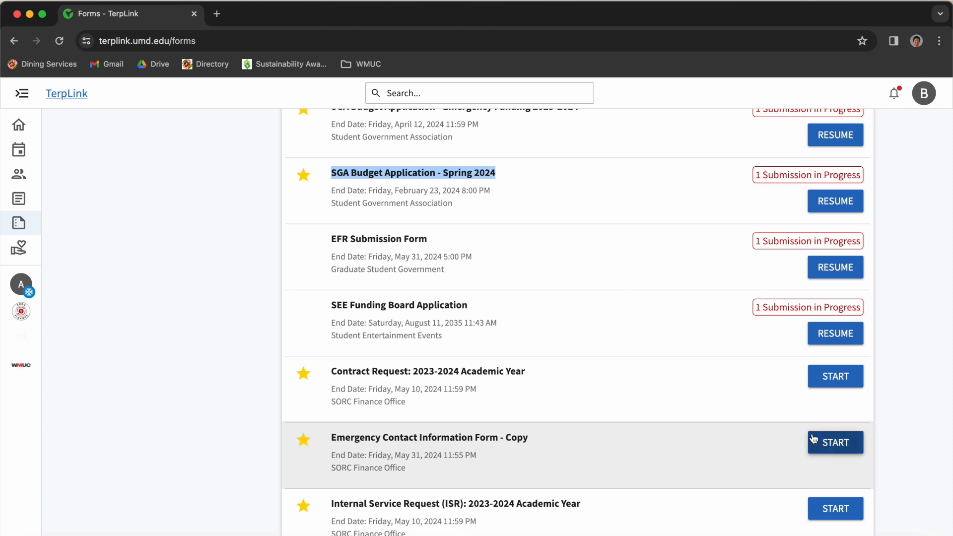
scroll(821, 440, "up", 3)
left_click(828, 268)
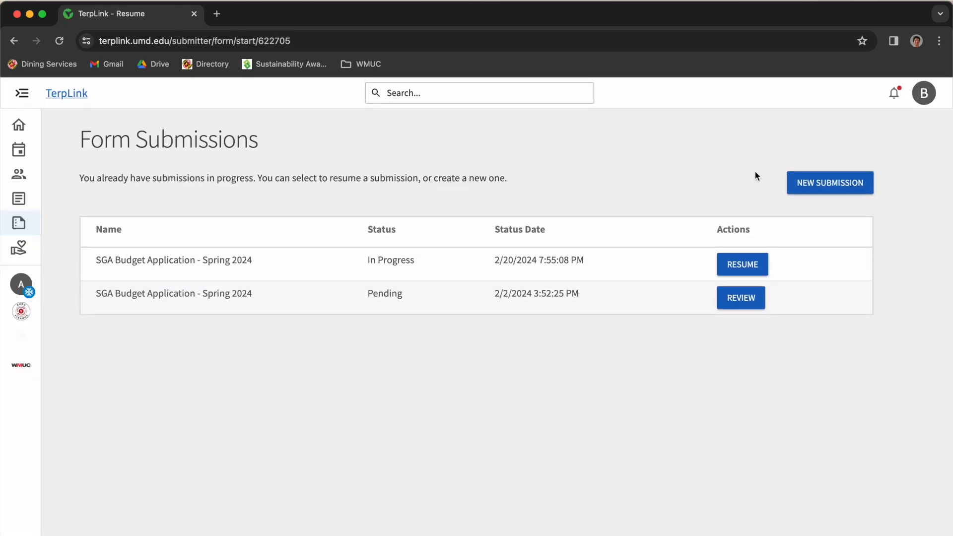
left_click(812, 185)
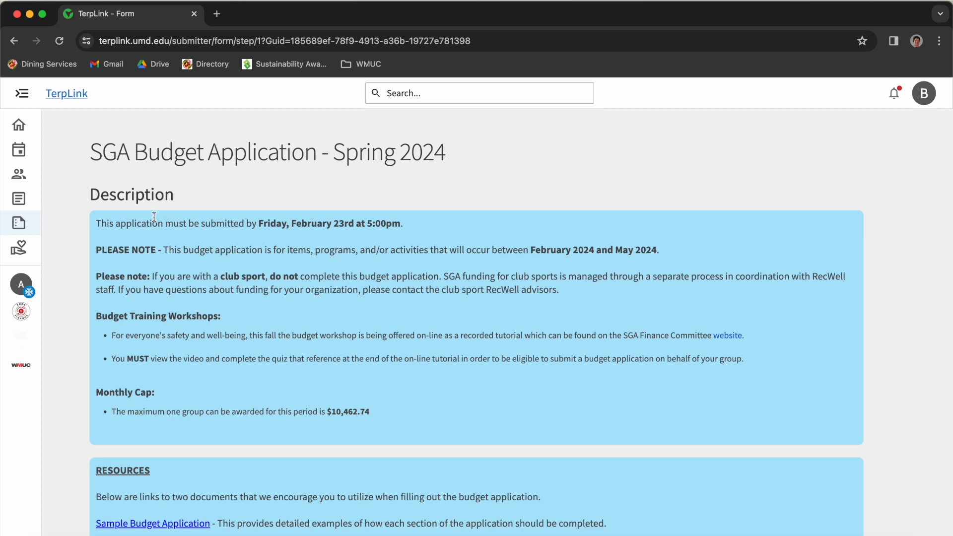
left_click_drag(137, 223, 355, 219)
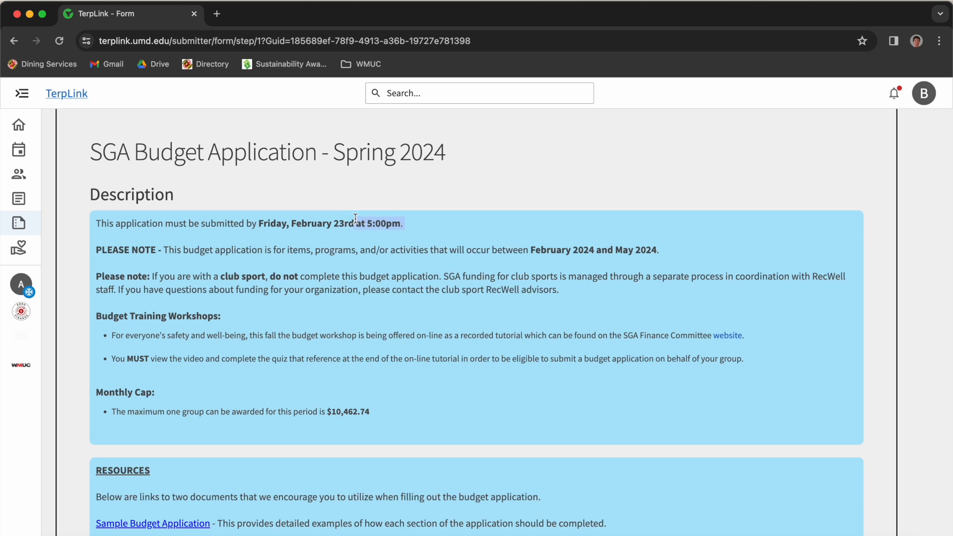
left_click(404, 222)
left_click_drag(403, 223, 369, 228)
left_click(341, 222)
left_click_drag(425, 227, 255, 222)
left_click(273, 226)
left_click_drag(177, 254, 404, 264)
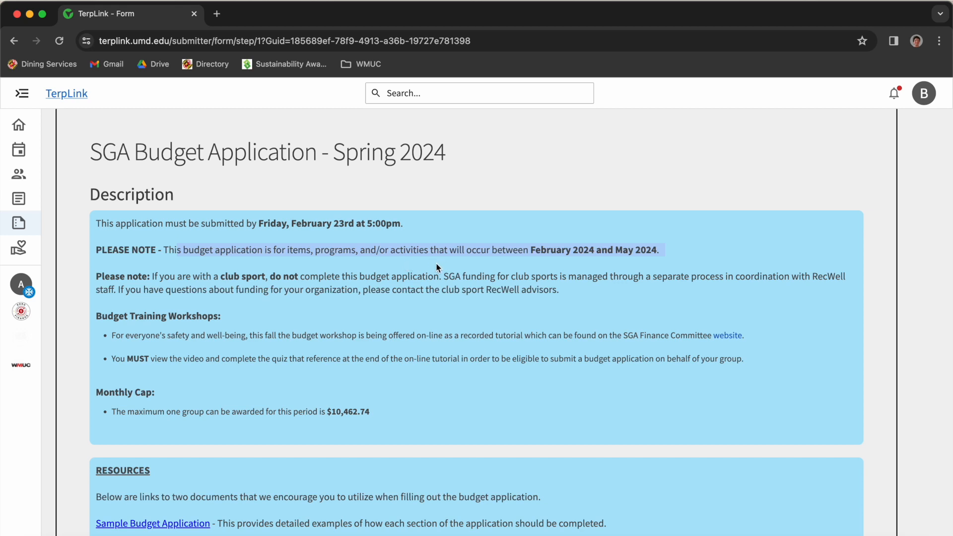
left_click(303, 253)
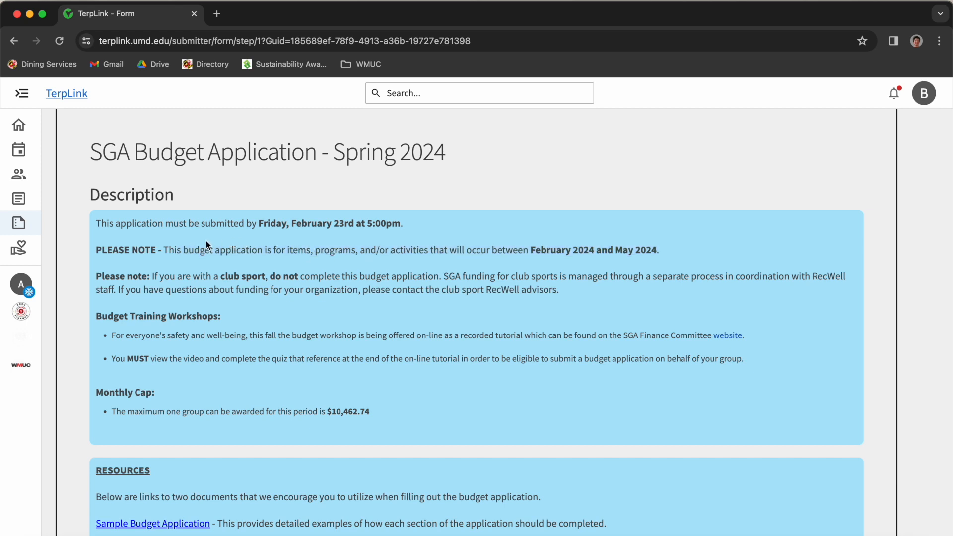
left_click_drag(227, 240, 646, 249)
left_click(676, 254)
left_click_drag(124, 328, 327, 338)
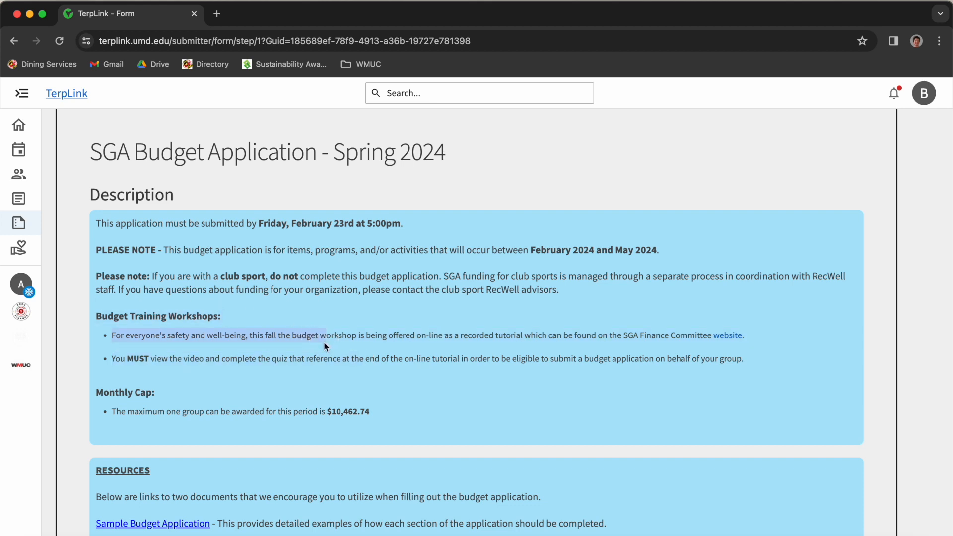
scroll(326, 342, "down", 2)
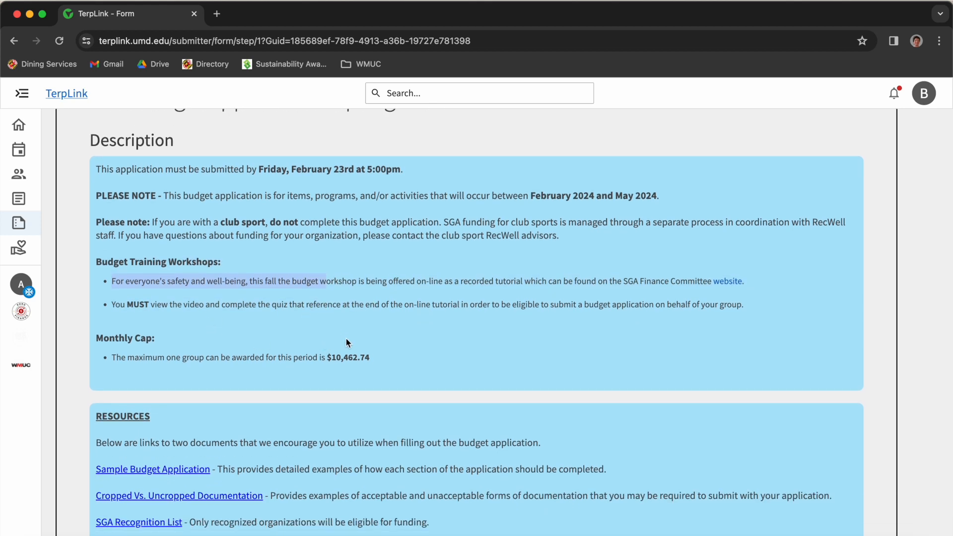
left_click_drag(104, 365, 330, 363)
scroll(381, 371, "down", 2)
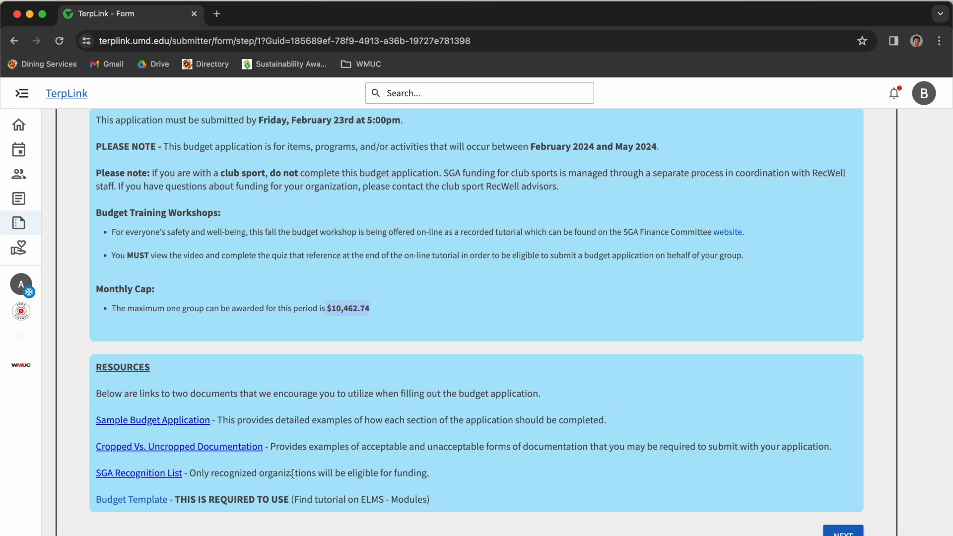
left_click_drag(442, 493, 97, 367)
left_click(154, 386)
left_click_drag(142, 389, 357, 505)
left_click(377, 466)
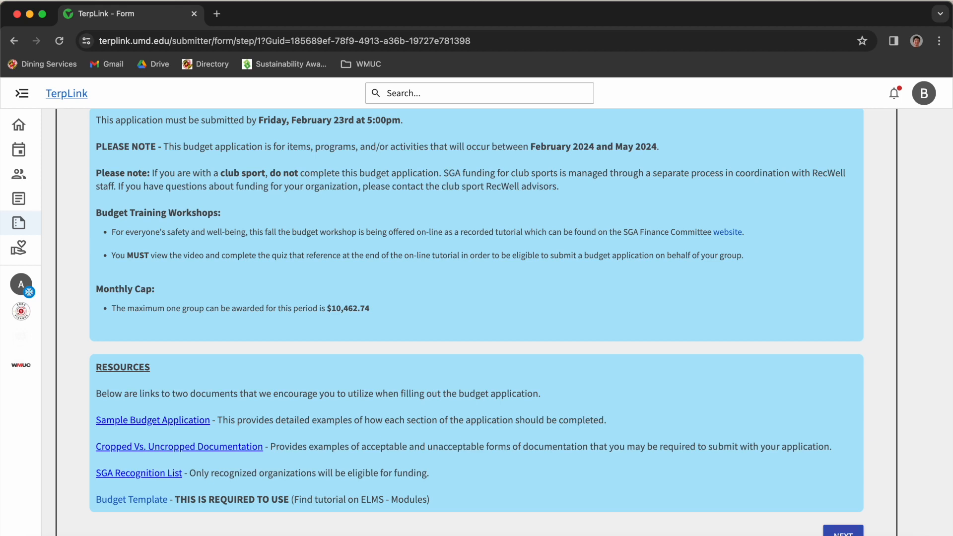
left_click_drag(344, 443, 571, 446)
- Fill in General Operations as the program name
left_click(722, 498)
left_click(847, 531)
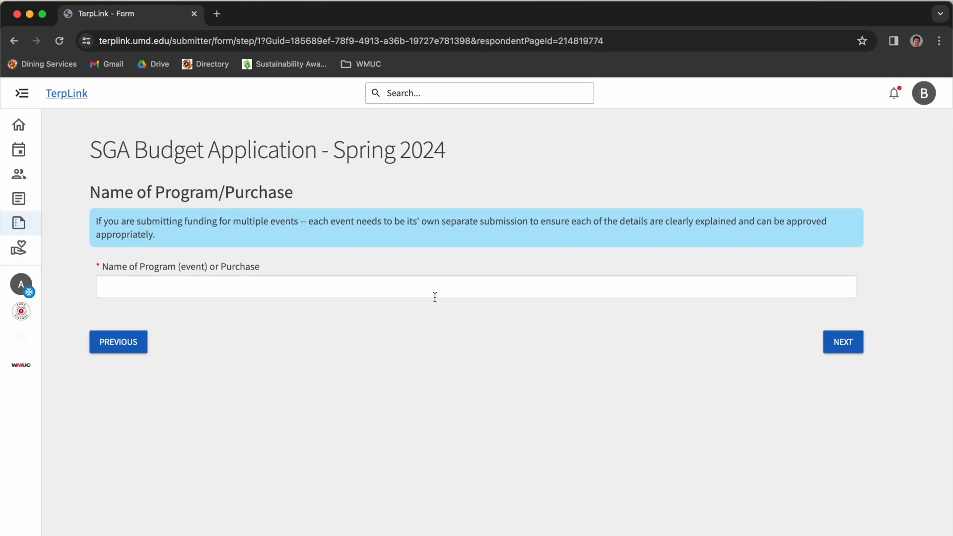
left_click(242, 283)
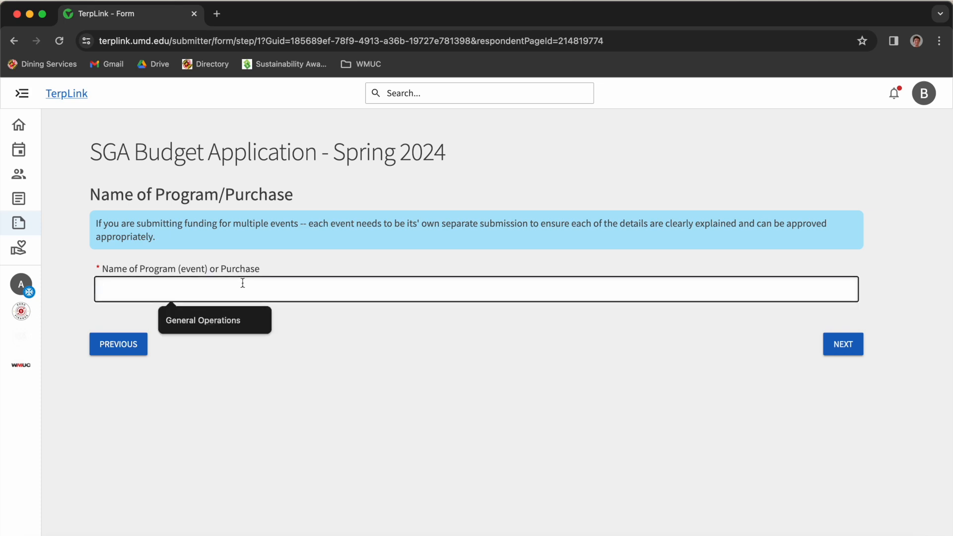
left_click(213, 327)
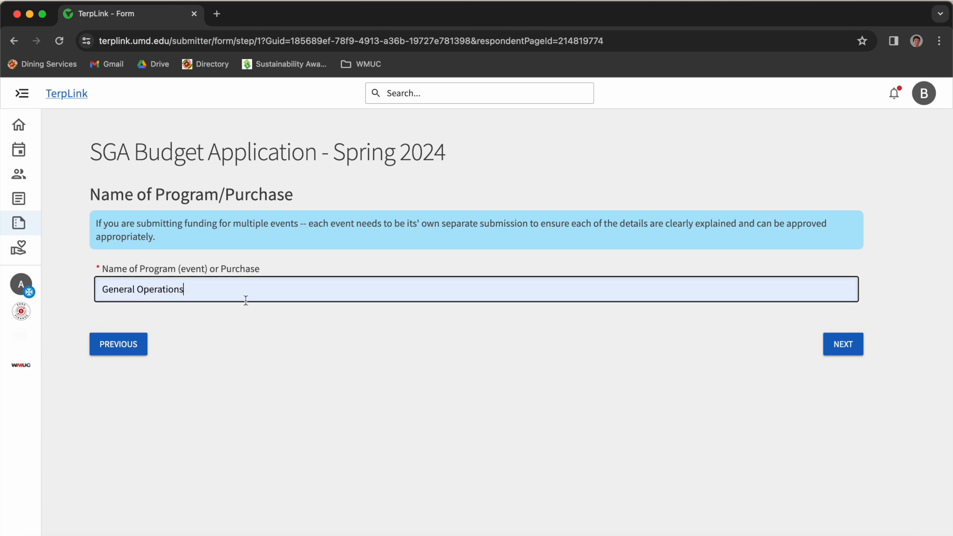
- Enter WMUC as the organization name, plus the president's name, e-mail and phone number
left_click(839, 342)
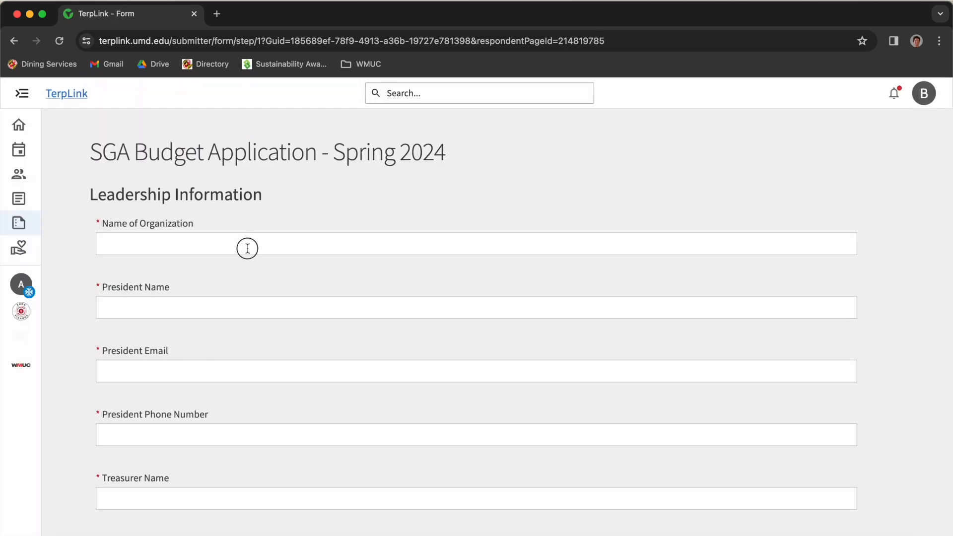
left_click(245, 246)
left_click(172, 280)
left_click(172, 316)
left_click(179, 338)
left_click(154, 373)
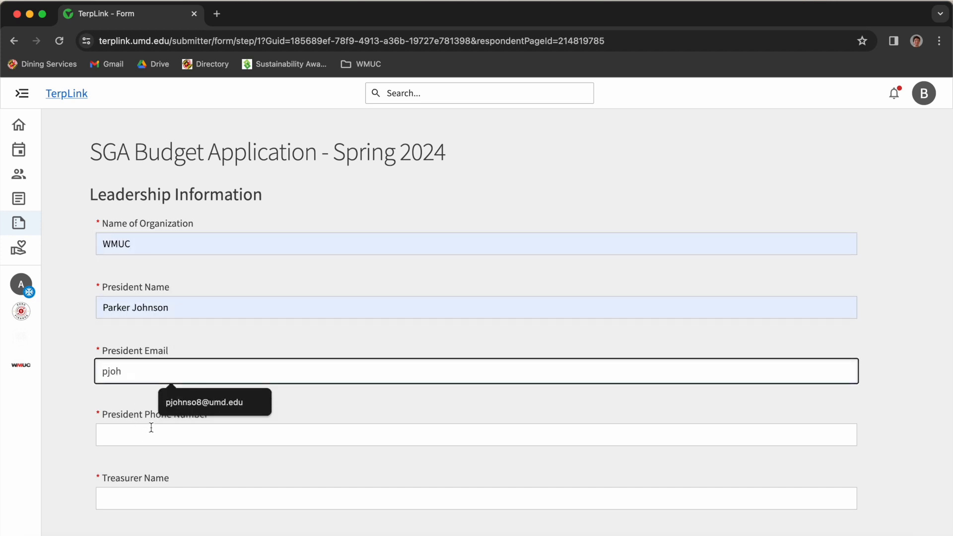
left_click(208, 396)
left_click(164, 431)
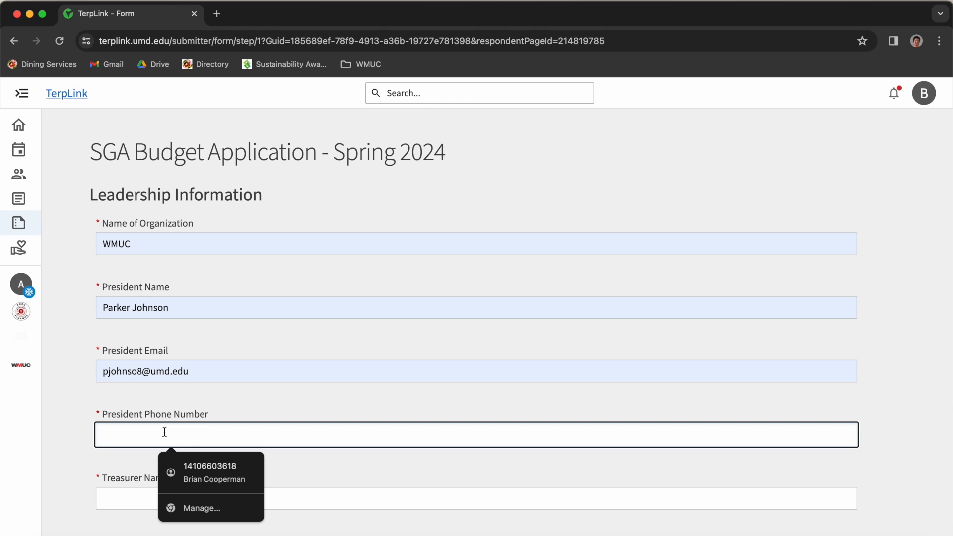
left_click(201, 465)
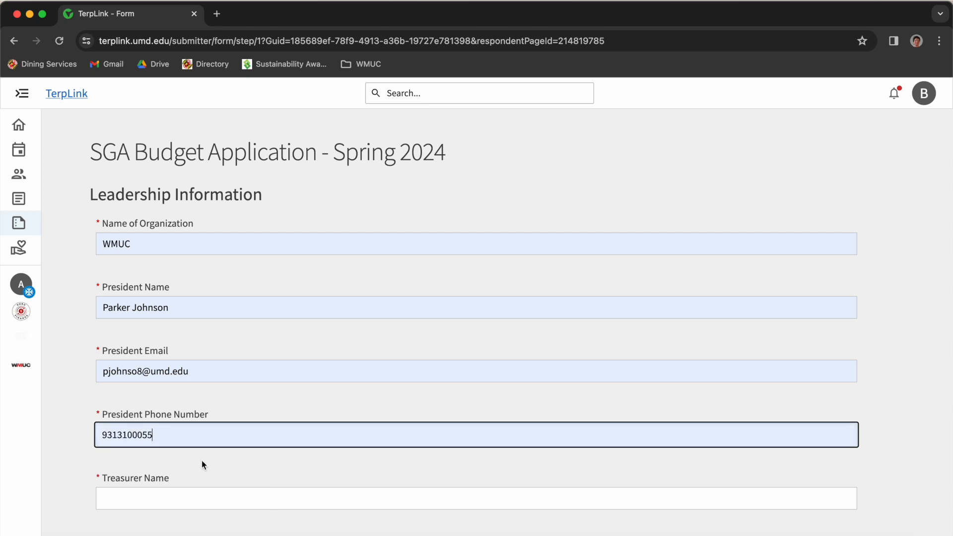
scroll(202, 461, "down", 1)
- Fill in the treasurer's name, e-mail and phone number, and answer Yes to budget training
left_click(202, 464)
left_click(208, 501)
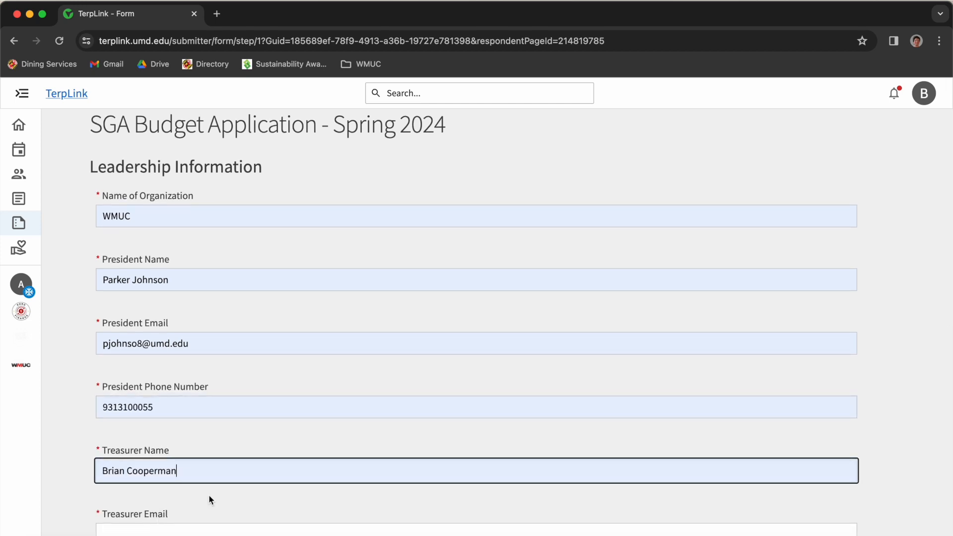
scroll(209, 495, "down", 1)
left_click(208, 485)
left_click(217, 421)
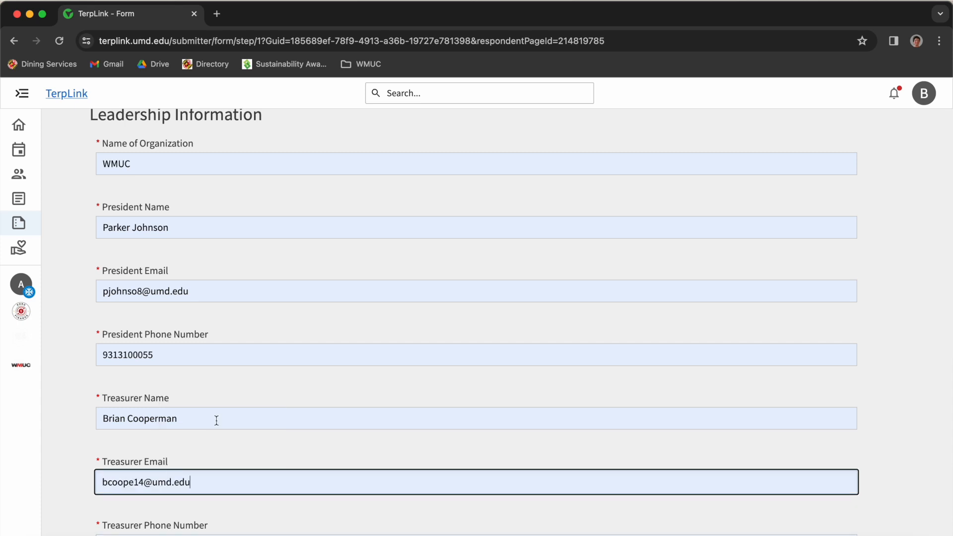
scroll(214, 421, "down", 2)
left_click_drag(205, 432, 23, 426)
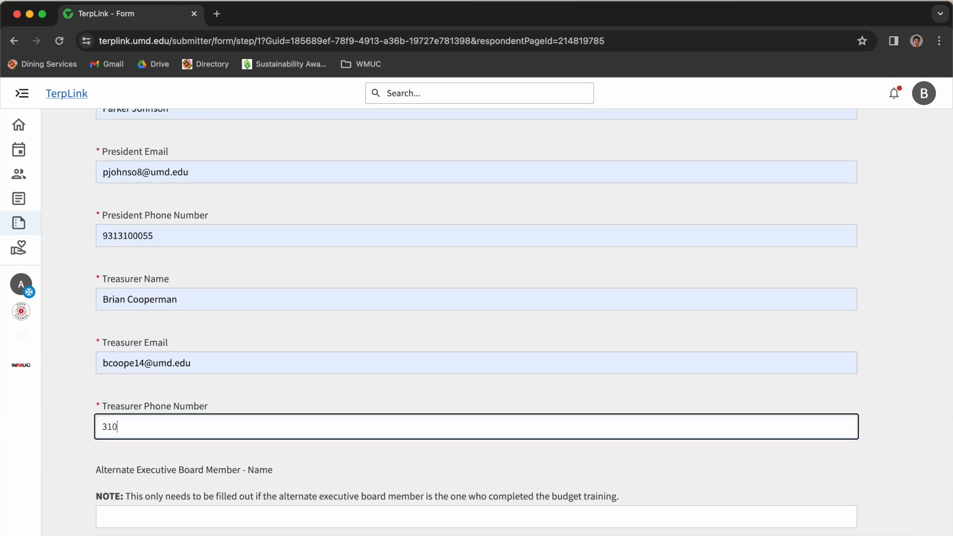
left_click(195, 454)
left_click_drag(189, 437, 80, 420)
left_click(85, 437)
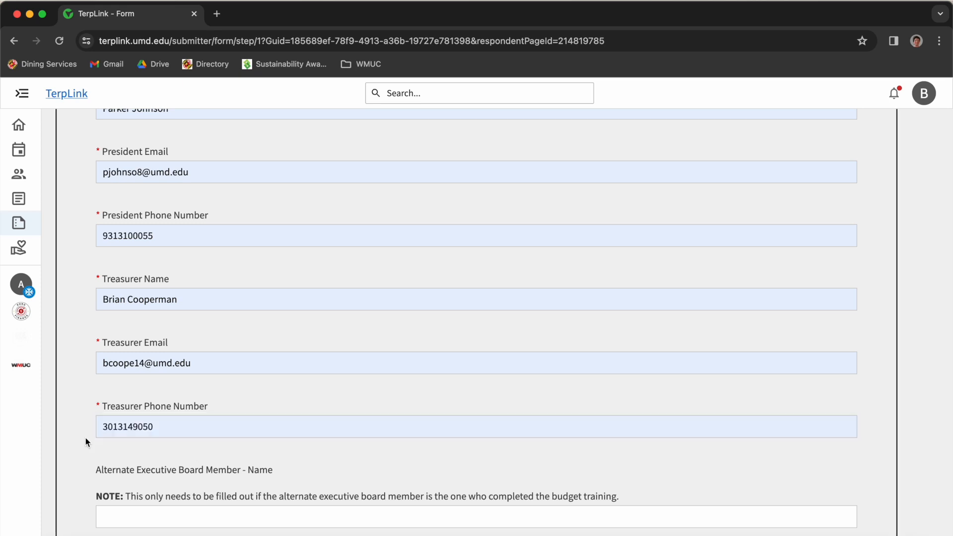
scroll(85, 438, "down", 6)
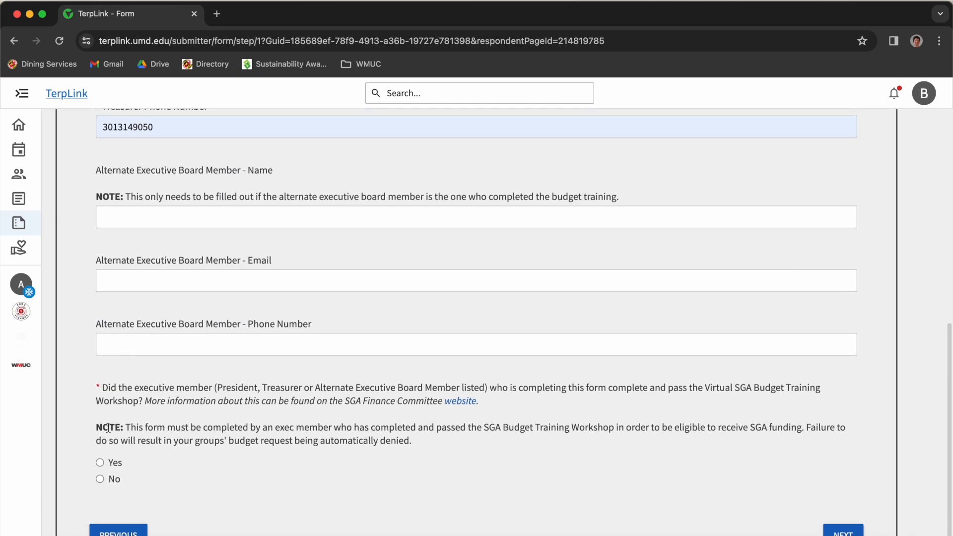
left_click(108, 468)
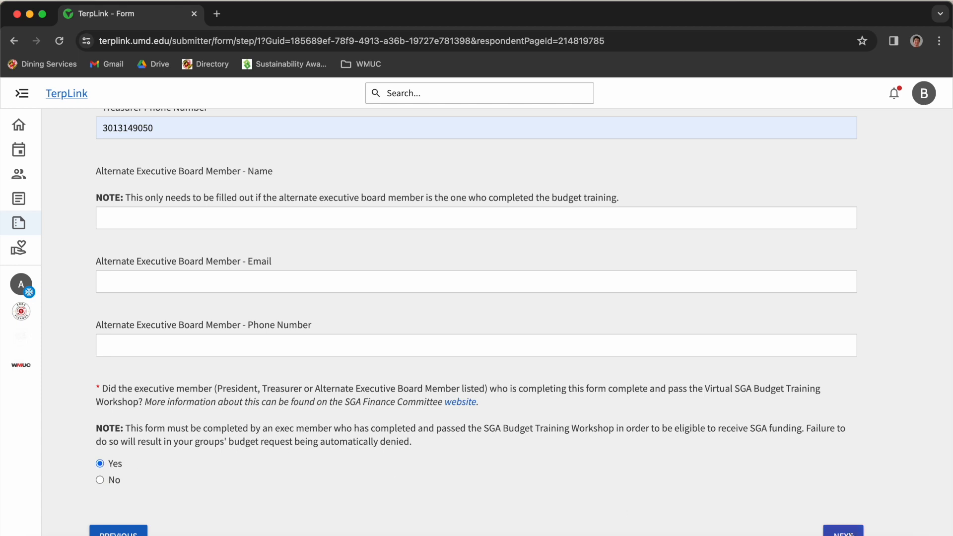
- Copy the Full Description from WMUC's TerpLink About page
left_click(844, 531)
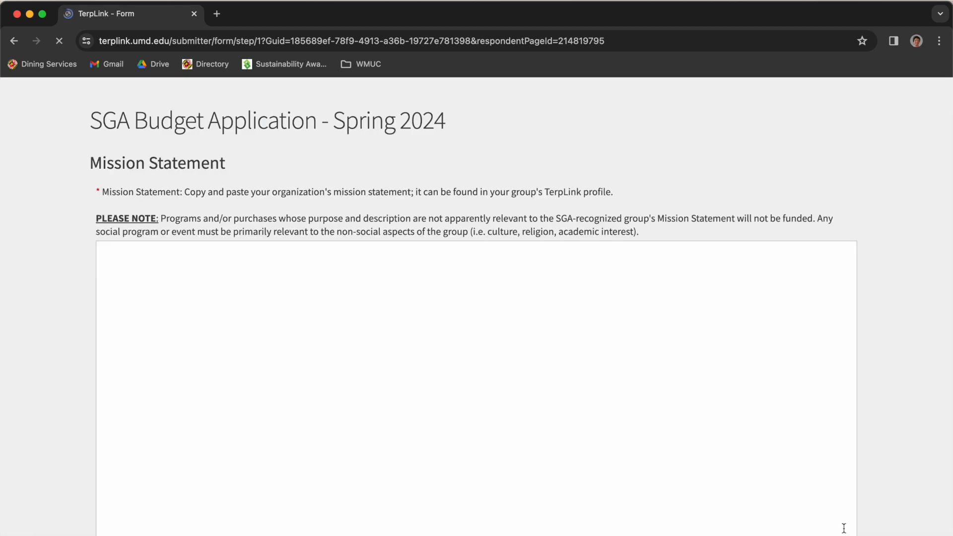
left_click(429, 326)
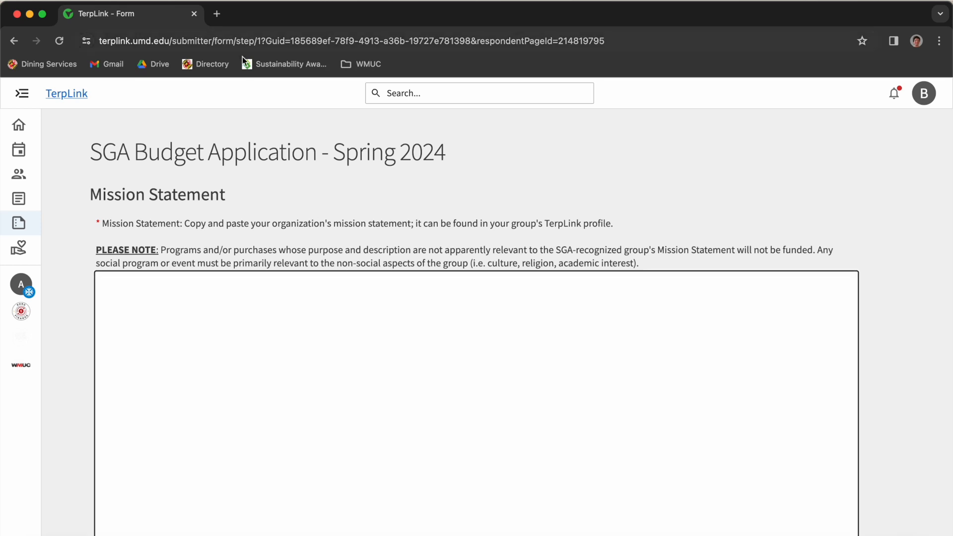
left_click(219, 15)
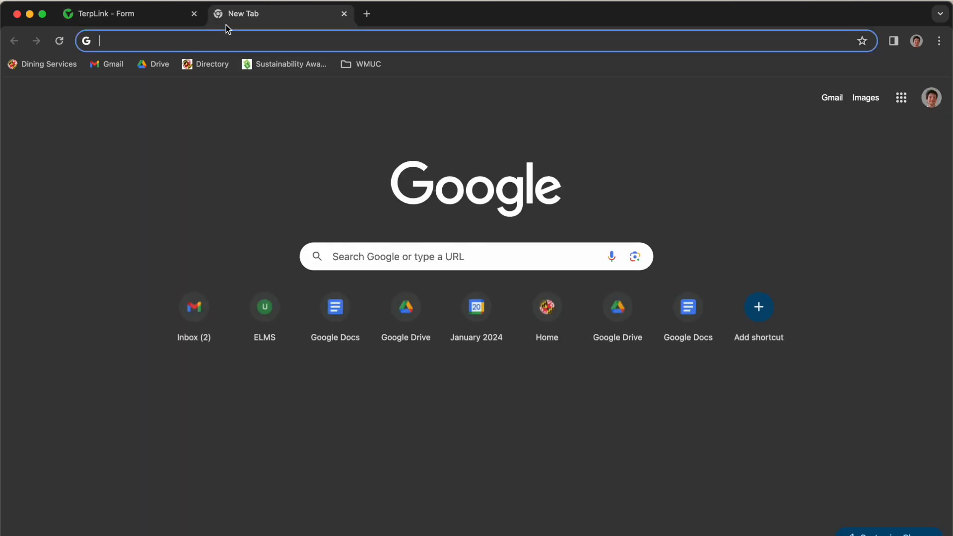
type("t")
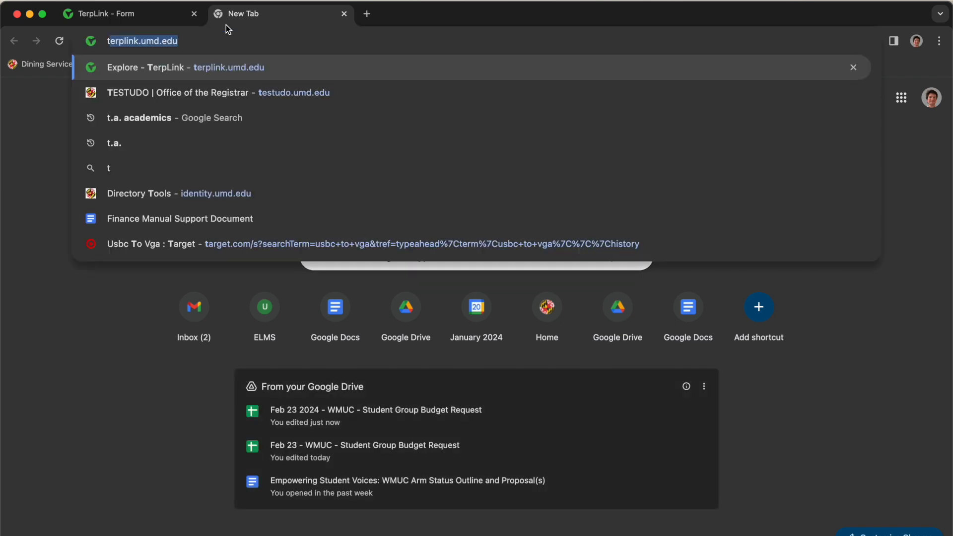
key("Return")
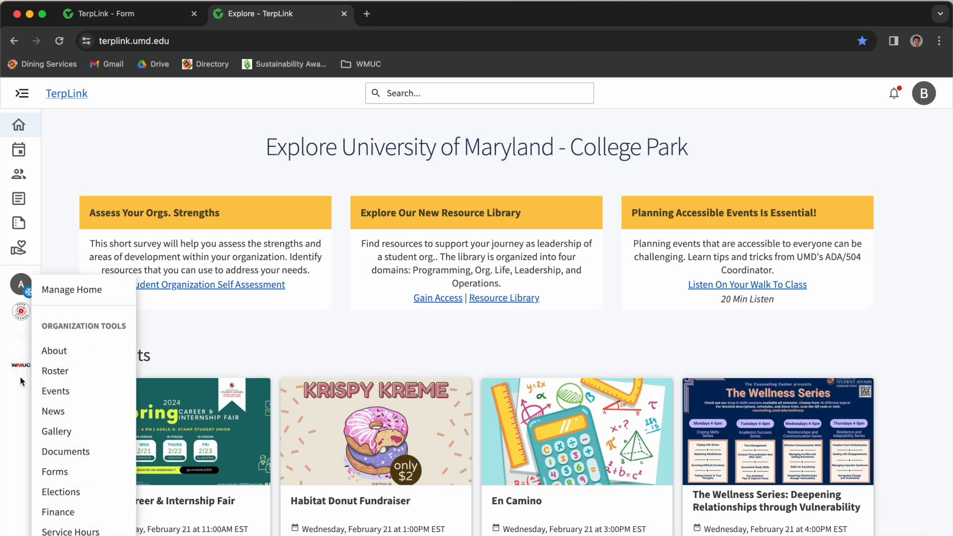
left_click(51, 351)
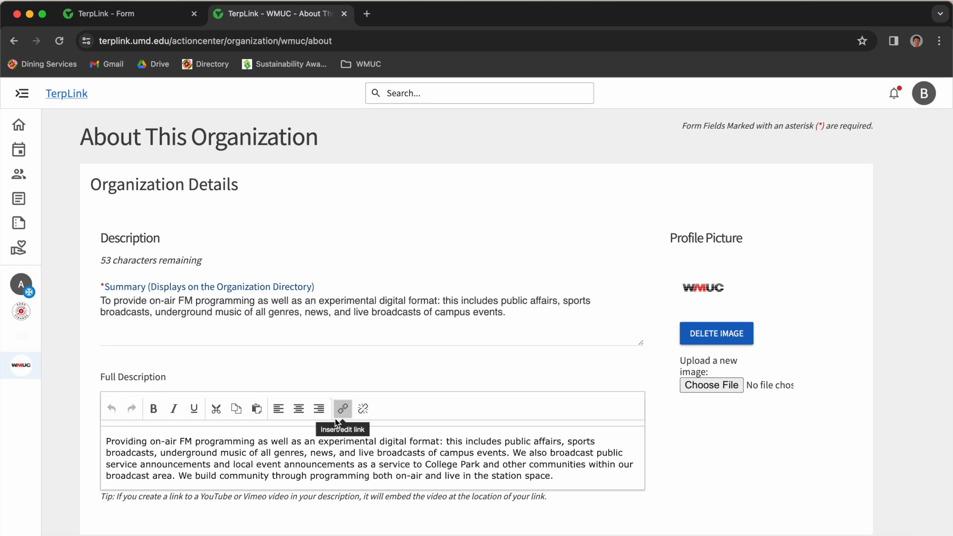
left_click(328, 441)
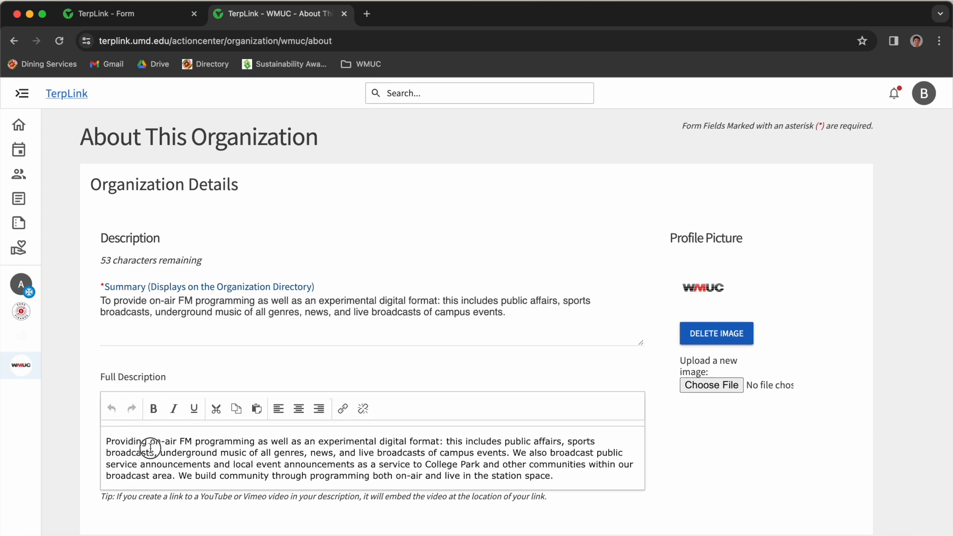
left_click_drag(106, 442, 604, 502)
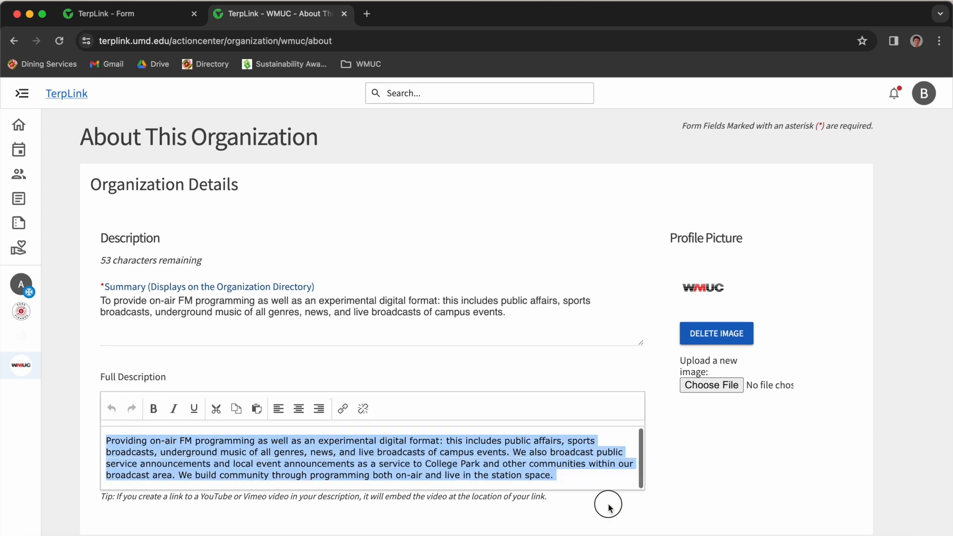
key("super+c")
- Paste the description into Mission Statement and advance to Funding Request Information
left_click(138, 15)
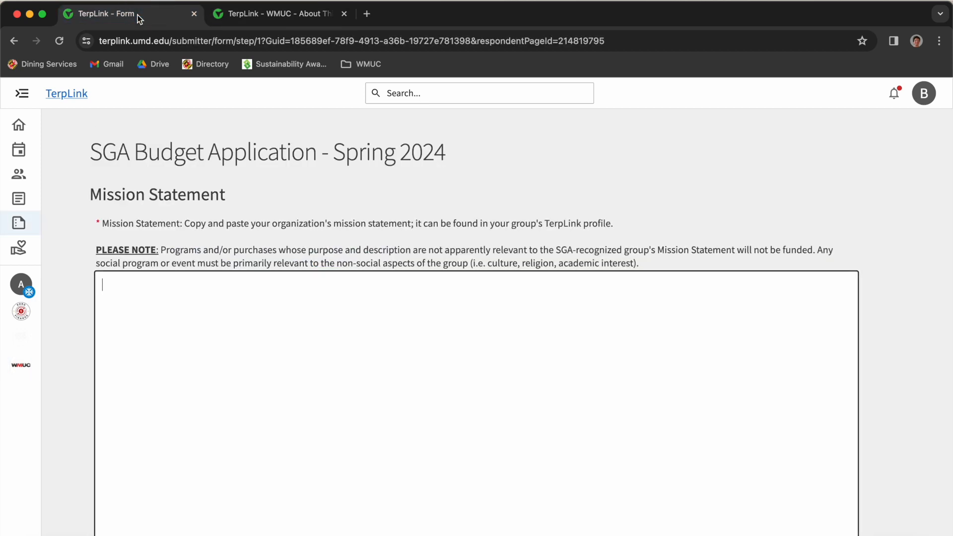
key("super+v")
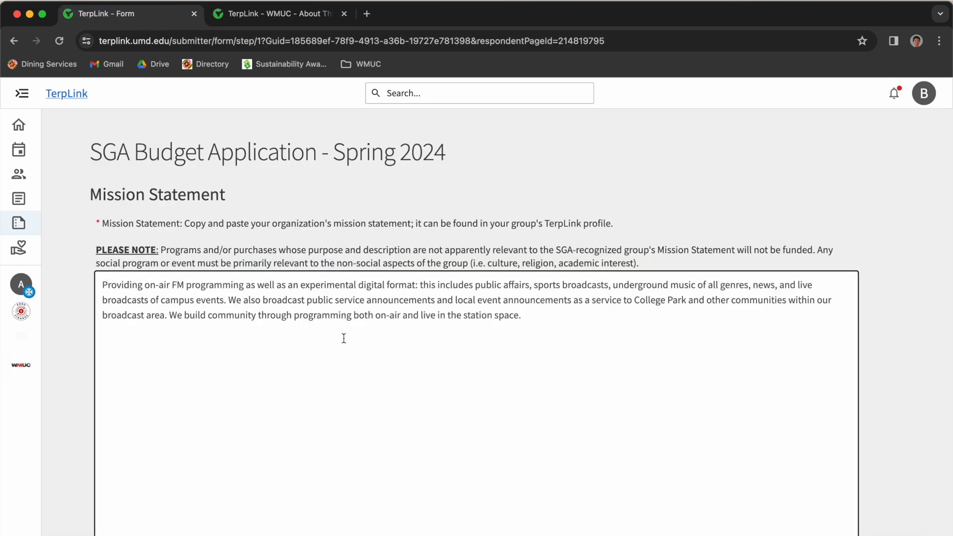
scroll(351, 351, "down", 3)
scroll(354, 368, "down", 1)
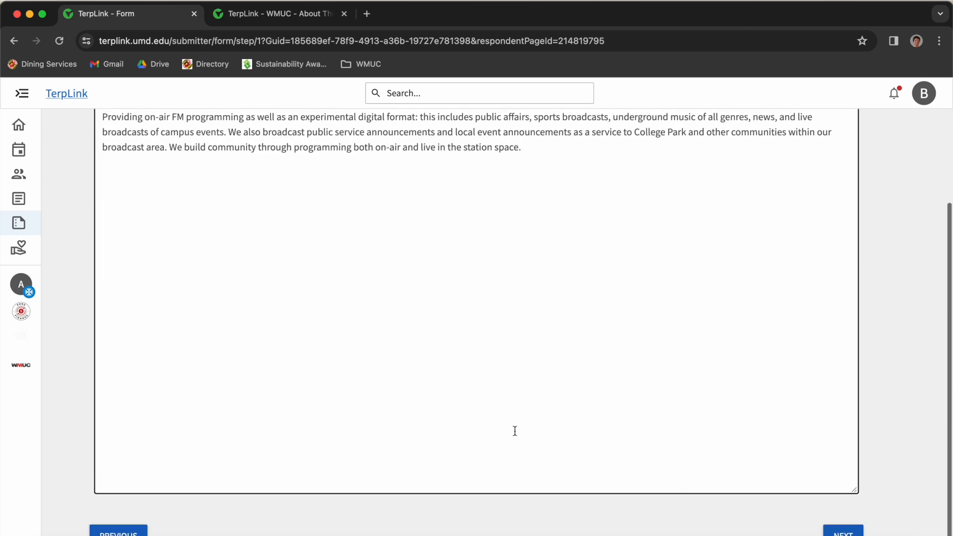
left_click(846, 529)
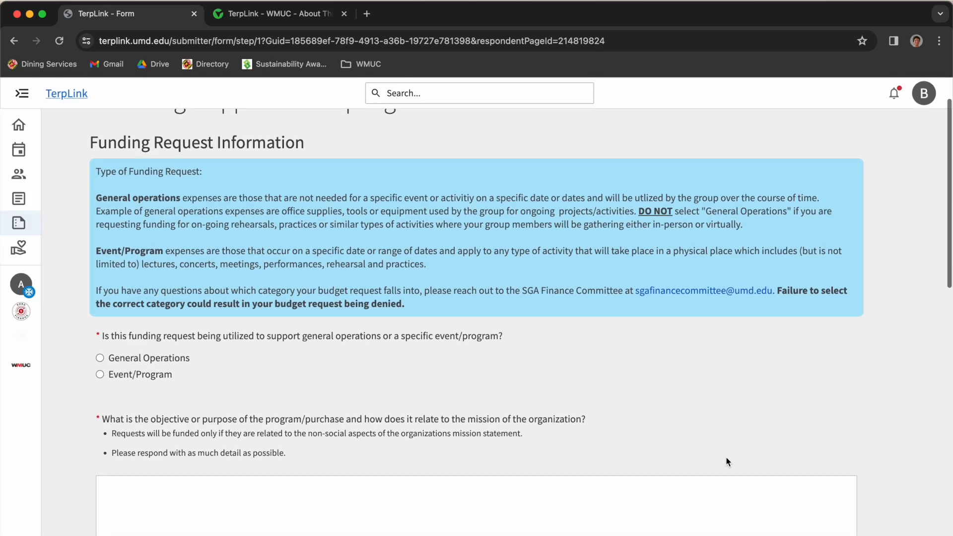
- Mark the funding request as General Operations and review the objective requirements
left_click(164, 350)
scroll(305, 441, "down", 2)
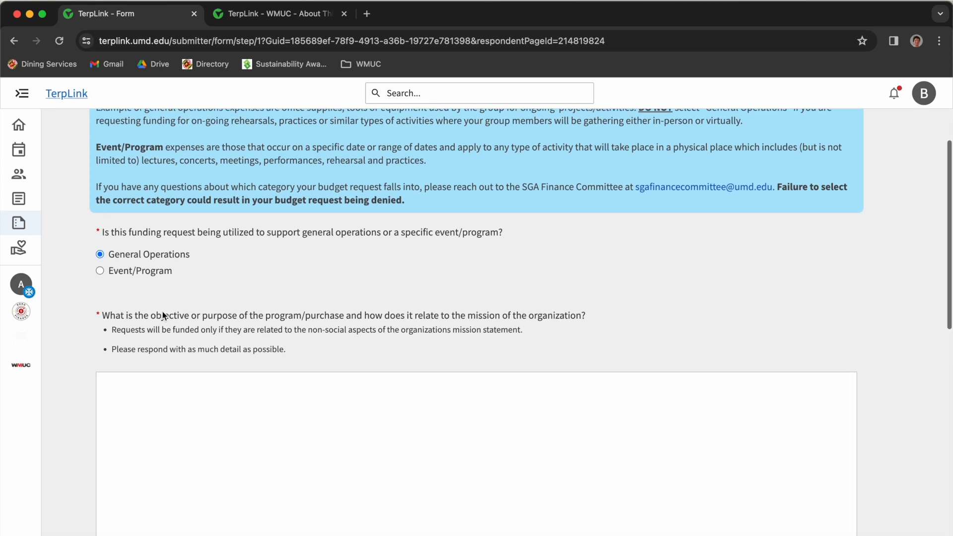
left_click_drag(102, 315, 308, 341)
left_click(338, 336)
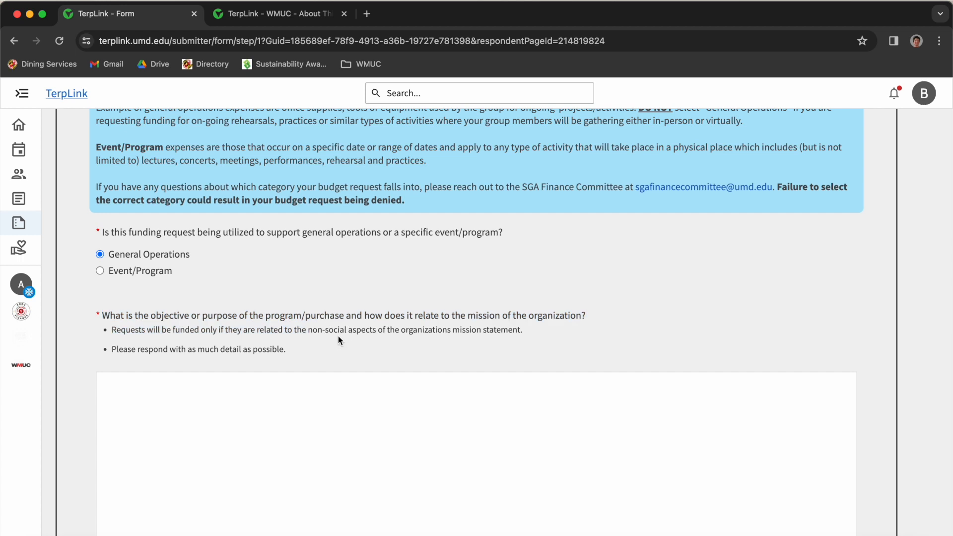
left_click_drag(308, 329, 517, 343)
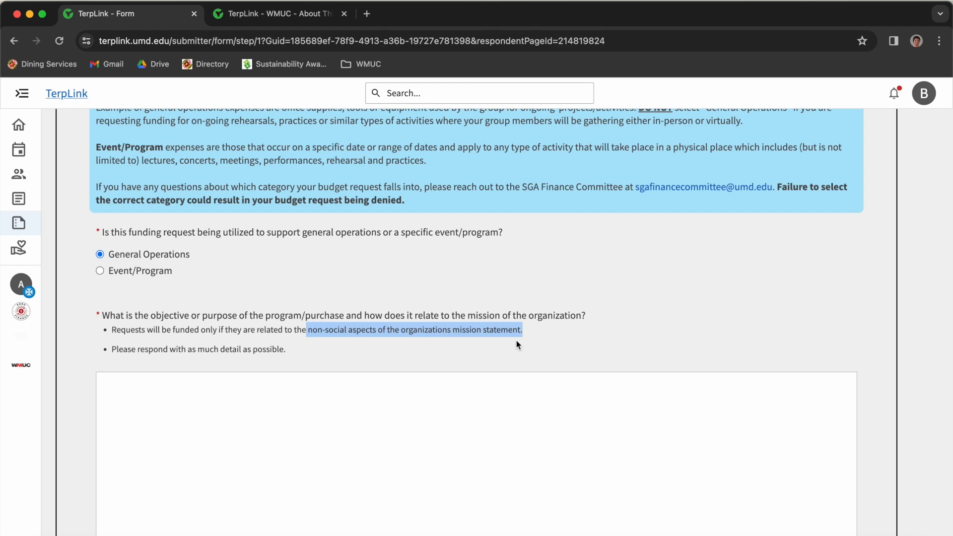
scroll(516, 345, "down", 4)
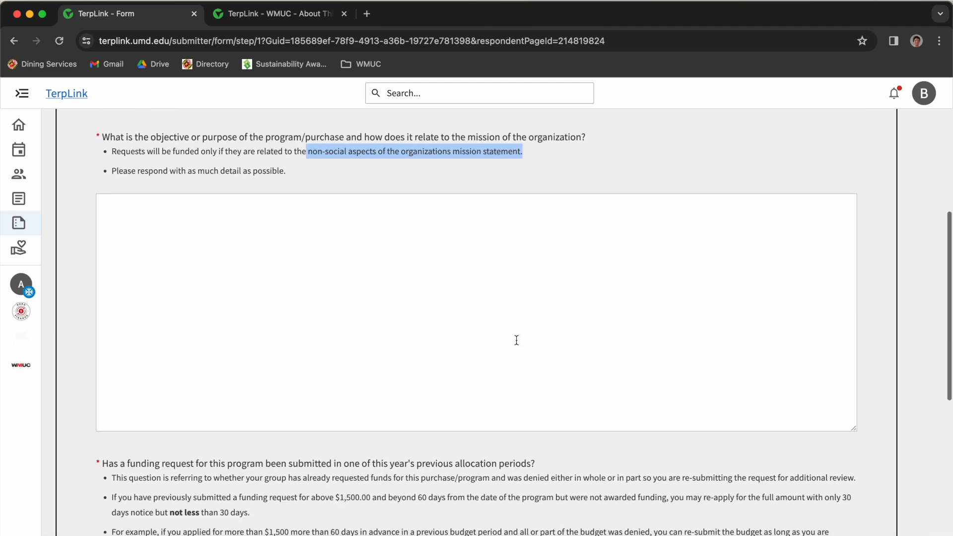
- Paste the entire Mission Justification Google Doc into the objective answer box
left_click(469, 313)
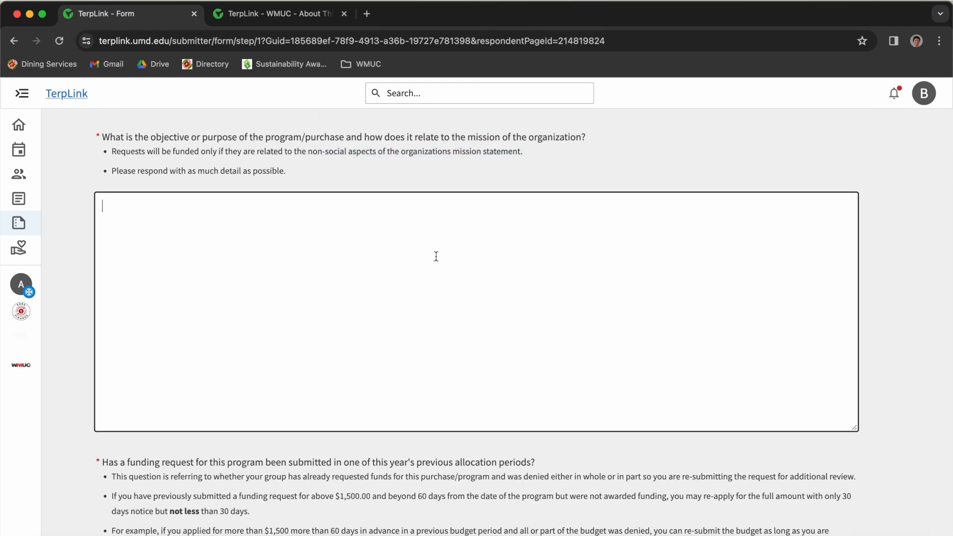
key("ctrl+Right")
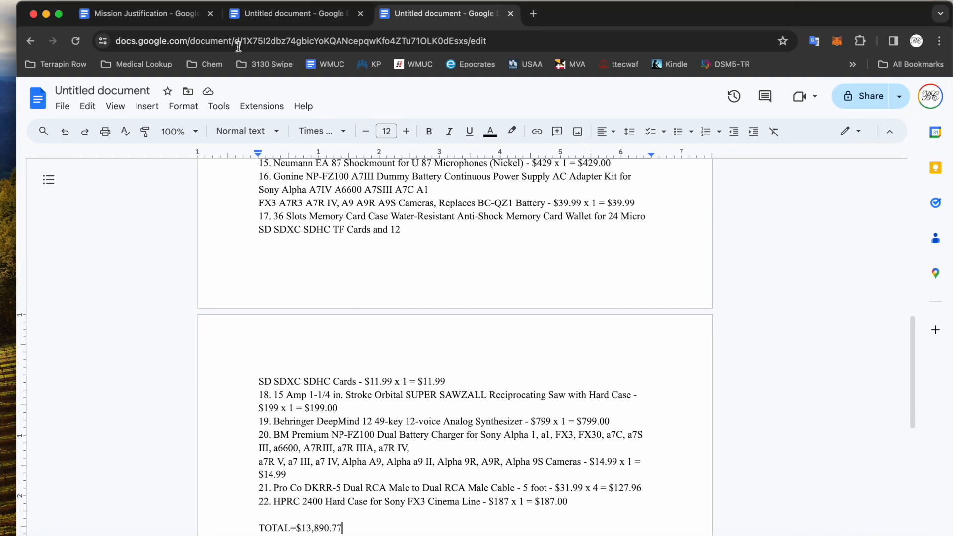
left_click(146, 17)
scroll(359, 218, "up", 15)
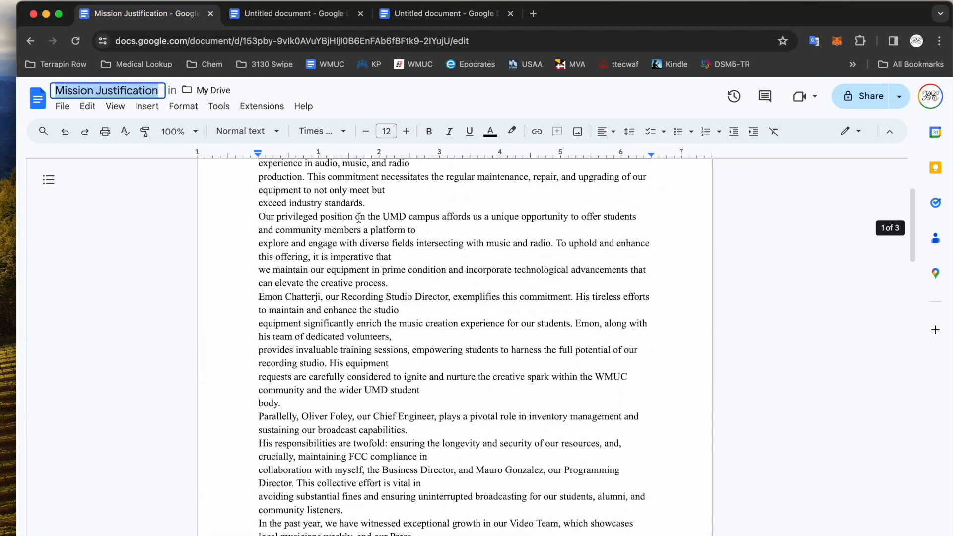
key("ctrl+a")
key("ctrl+Left")
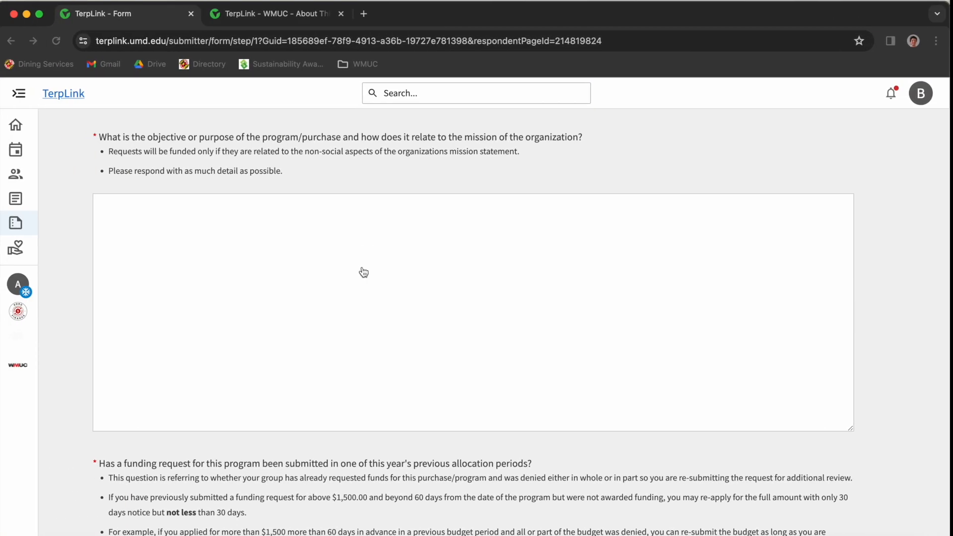
key("ctrl+v")
scroll(317, 248, "up", 10)
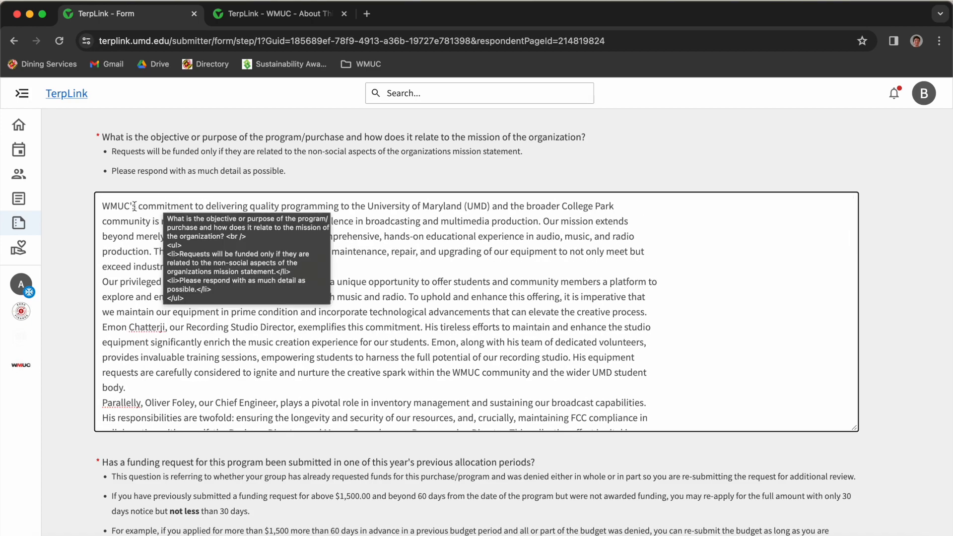
left_click(735, 263)
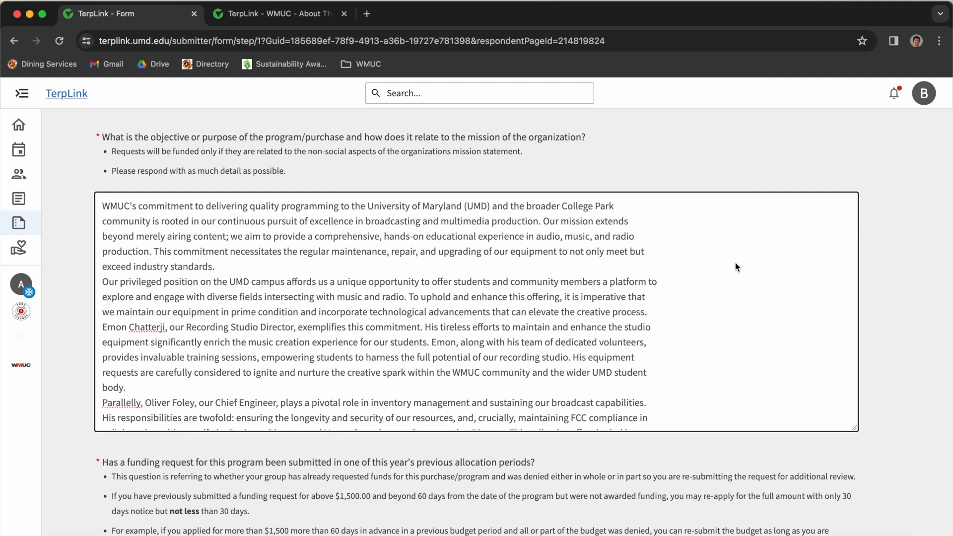
scroll(736, 264, "down", 3)
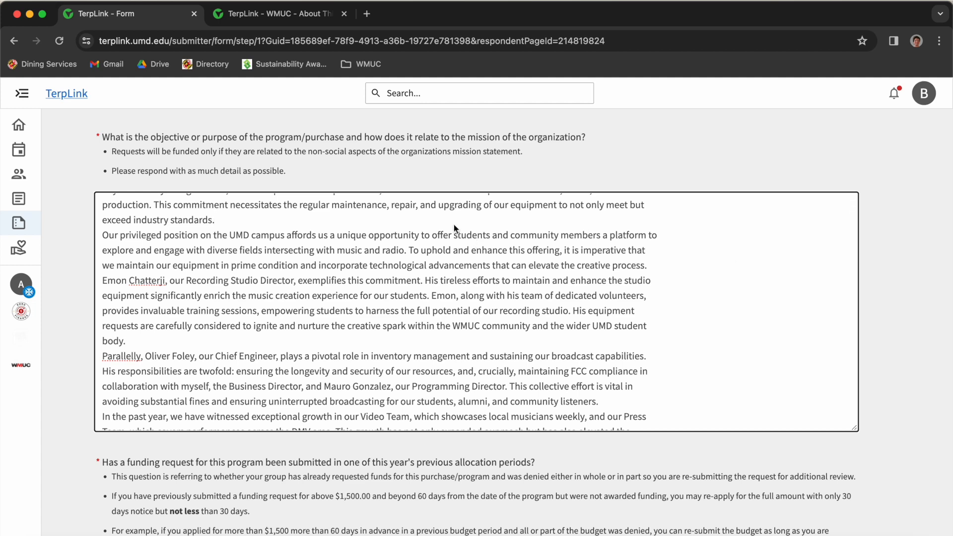
left_click(812, 273)
scroll(732, 238, "down", 3)
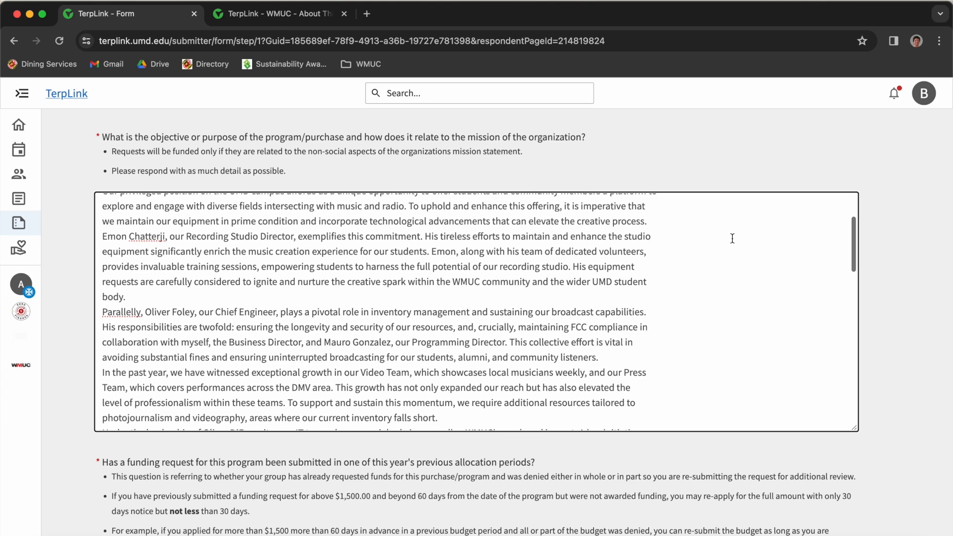
scroll(732, 238, "down", 2)
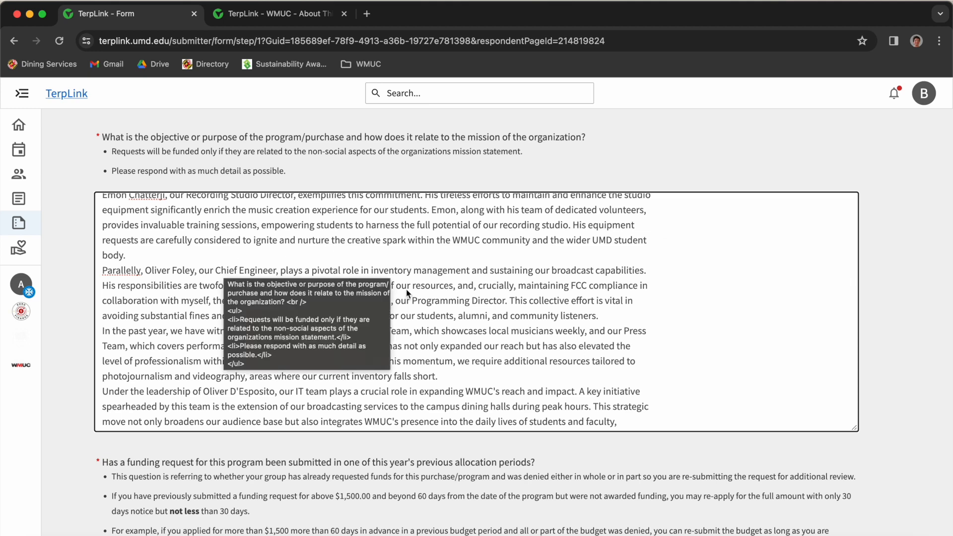
left_click(480, 241)
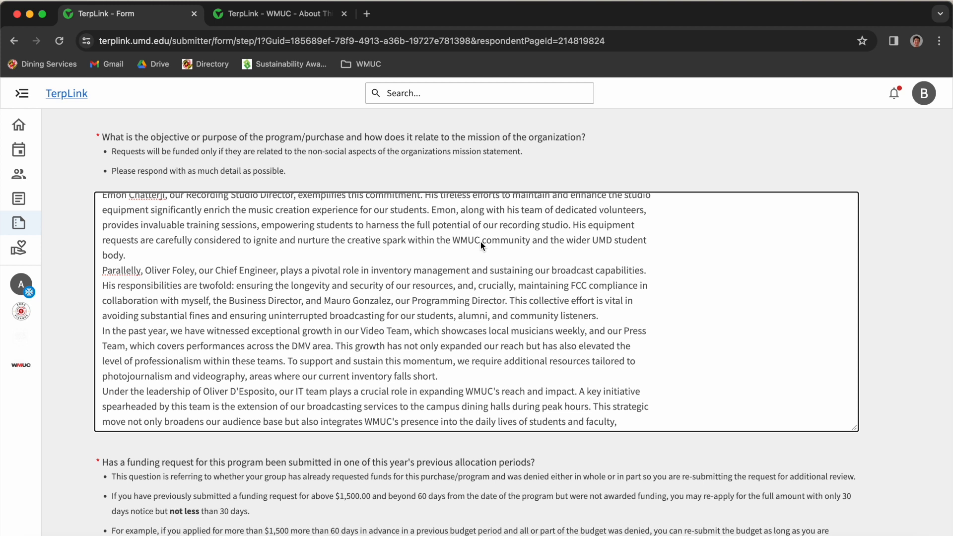
left_click_drag(101, 286, 440, 374)
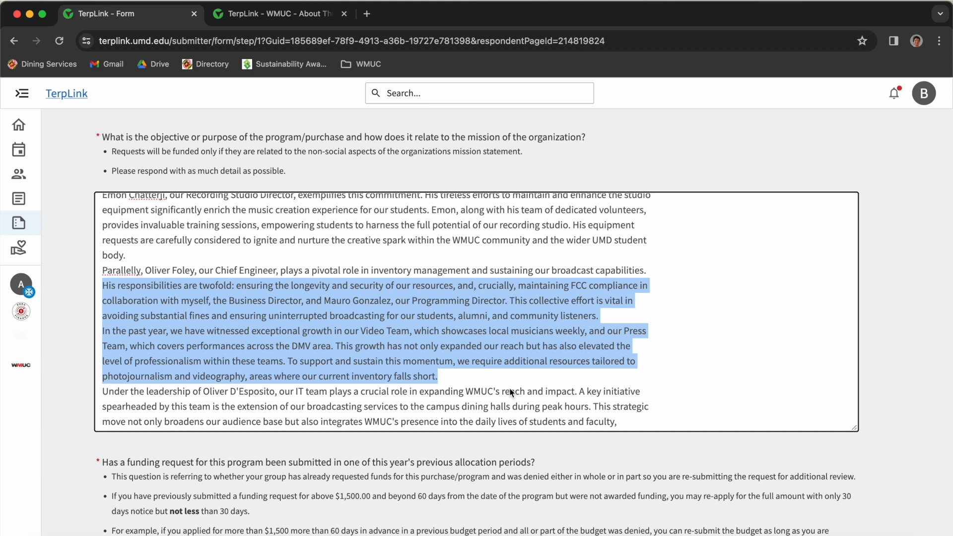
scroll(510, 392, "down", 5)
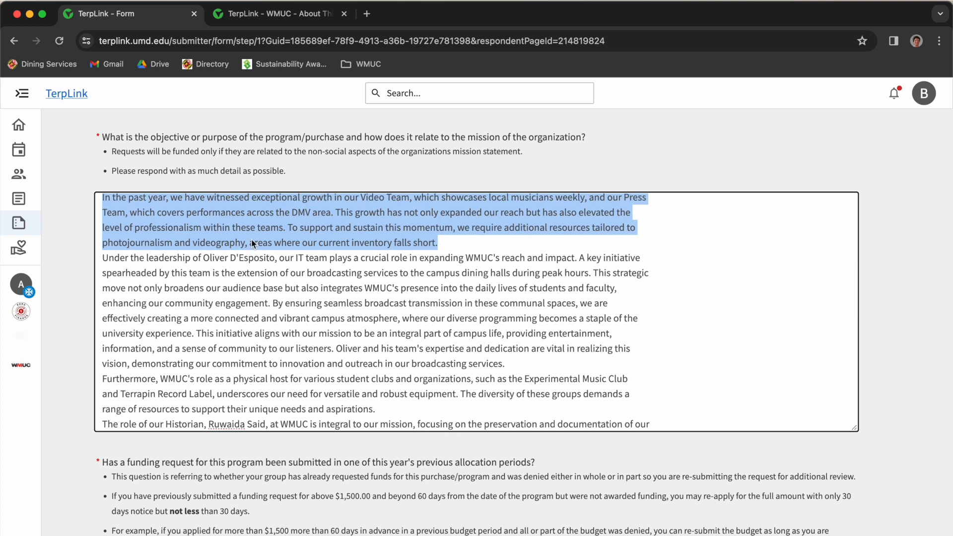
left_click_drag(173, 258, 296, 273)
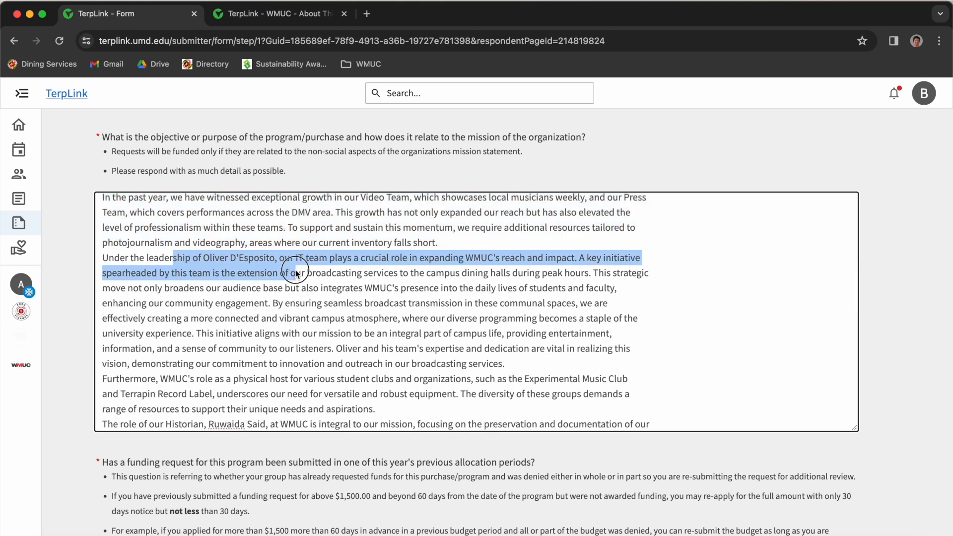
left_click(559, 243)
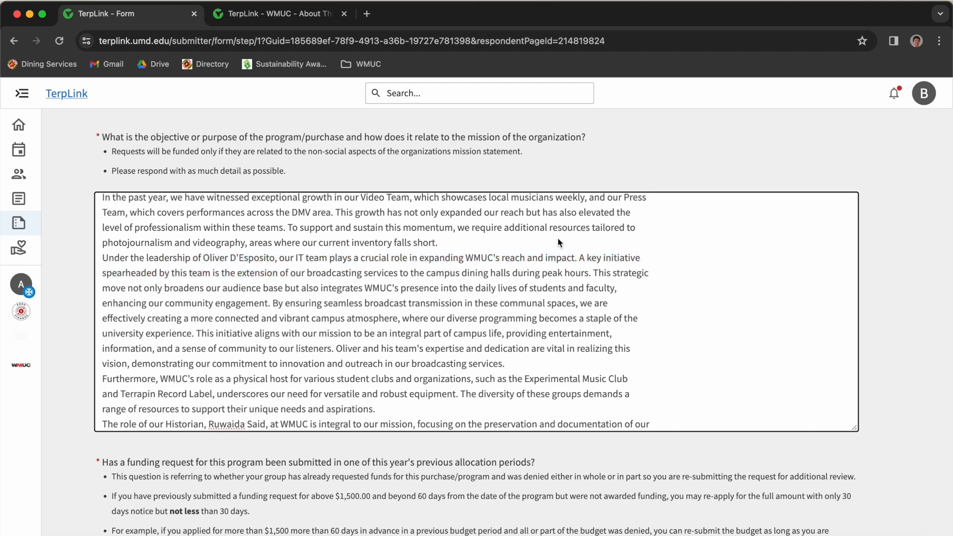
left_click_drag(104, 257, 451, 406)
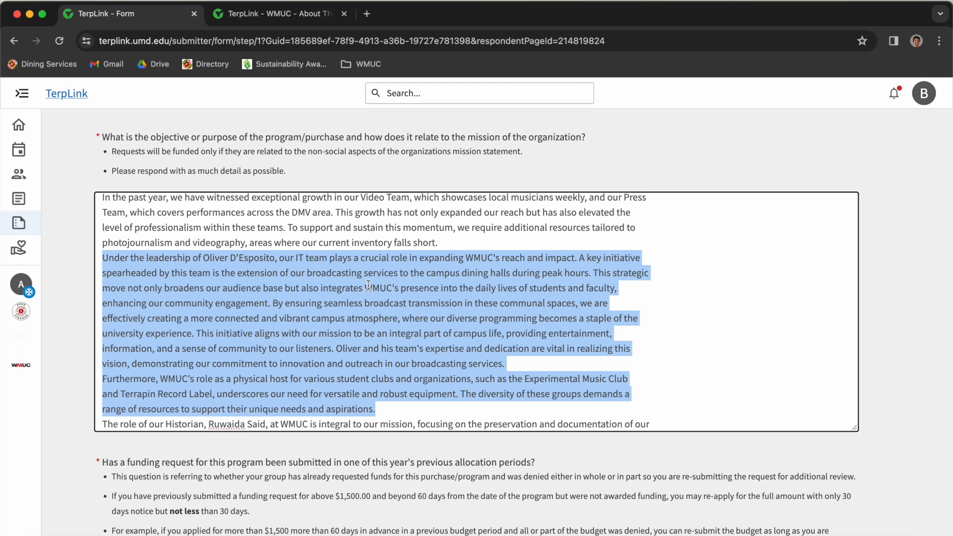
scroll(405, 366, "down", 3)
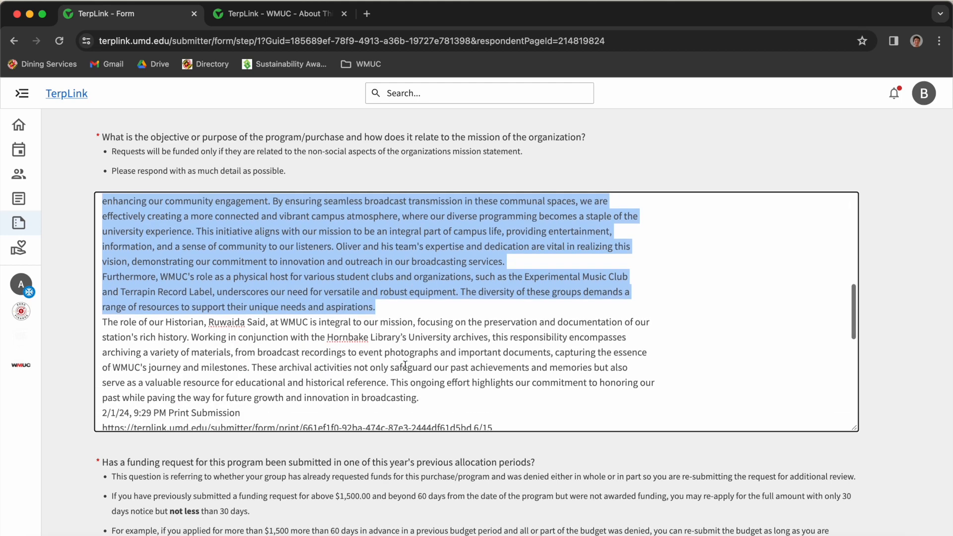
left_click(102, 323)
left_click_drag(102, 324, 378, 383)
scroll(379, 379, "down", 1)
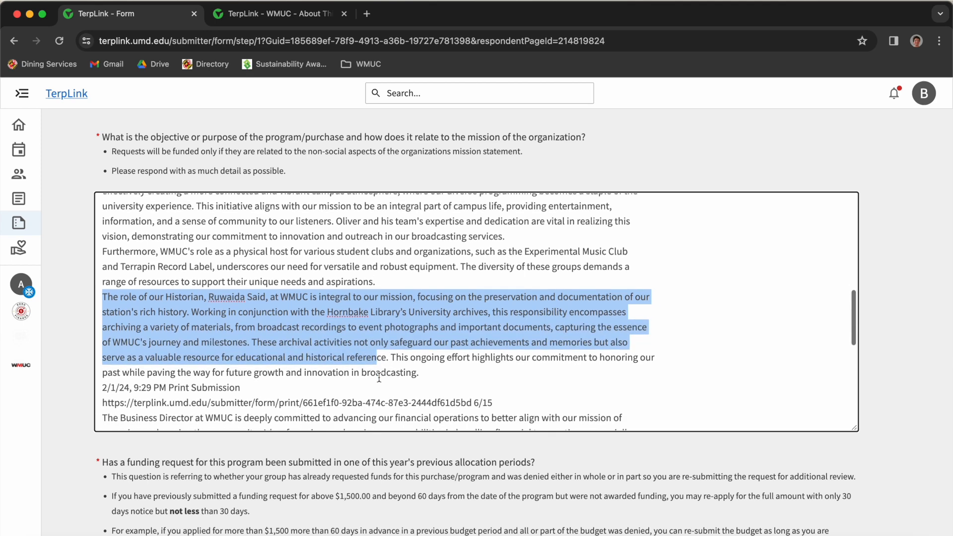
left_click_drag(419, 353, 91, 284)
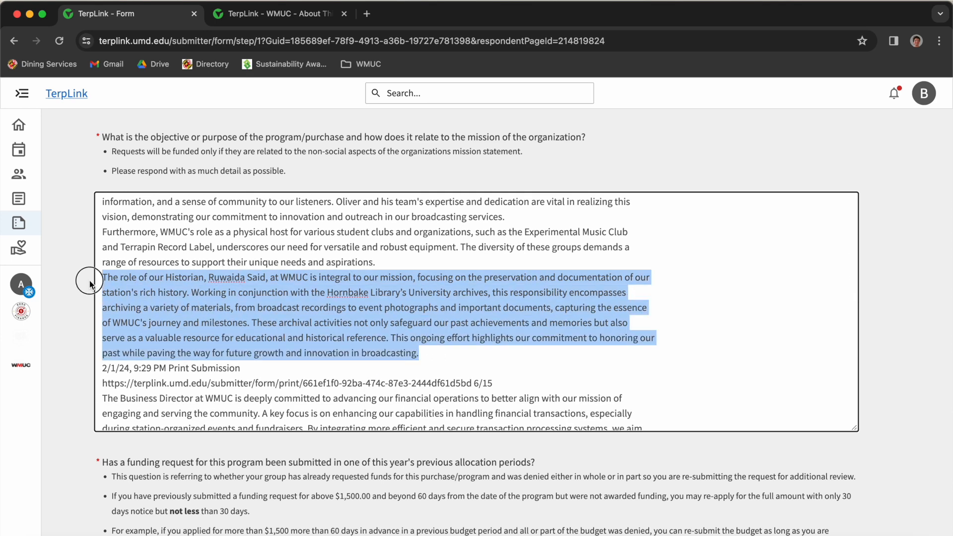
scroll(183, 311, "down", 2)
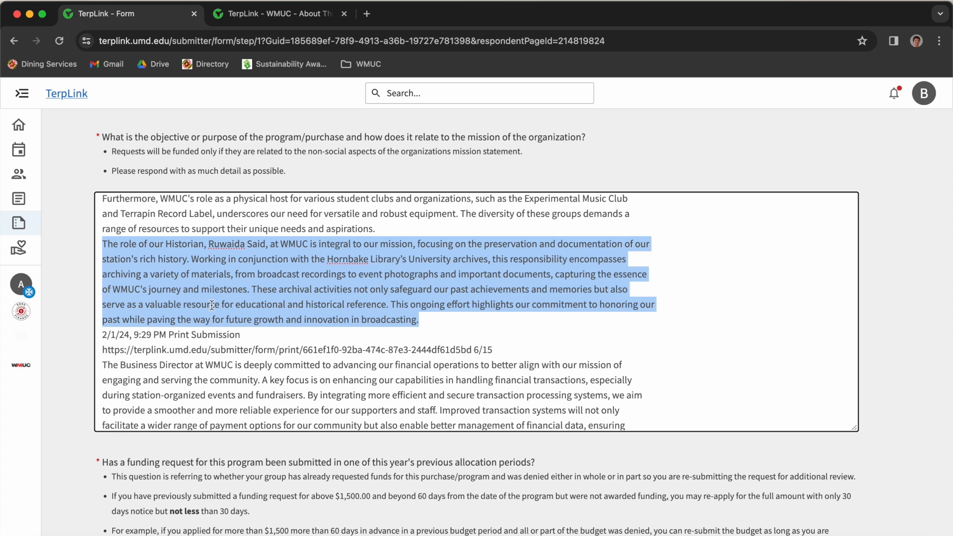
- Delete the stray print date and URL lines from the objective answer
left_click(216, 335)
left_click_drag(511, 353, 92, 334)
key("BackSpace")
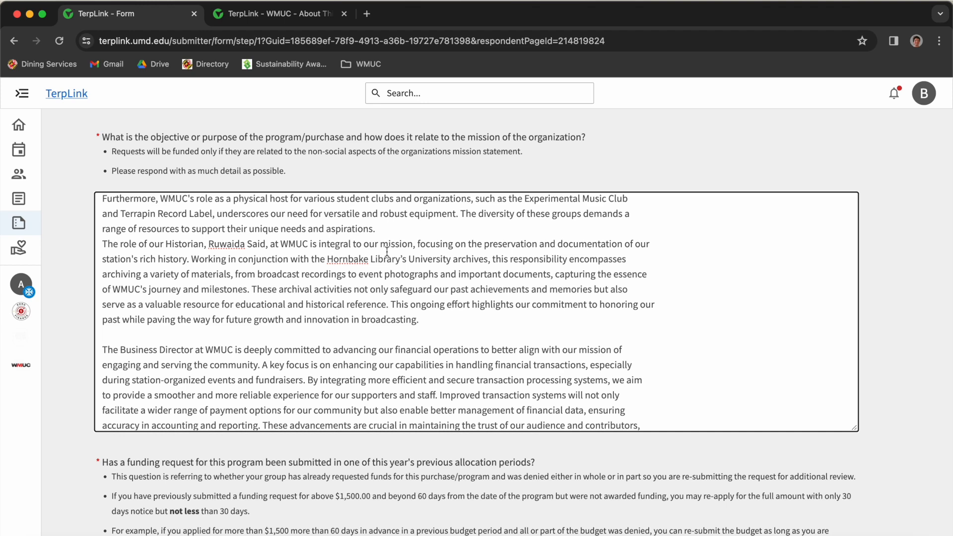
scroll(387, 252, "down", 3)
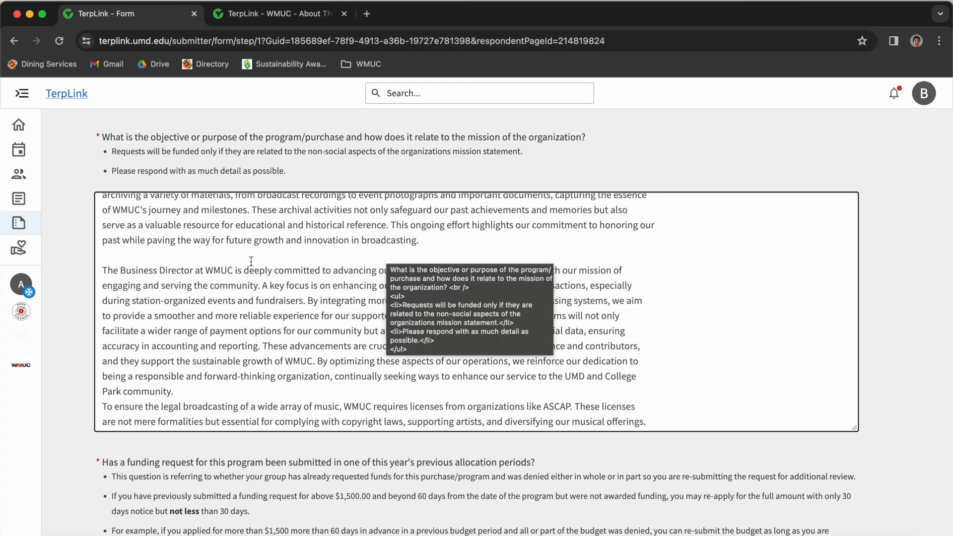
scroll(251, 262, "down", 1)
- Delete the closing Slack Business+ and mission paragraphs so the answer ends with ASCAP licensing
left_click_drag(133, 249, 451, 357)
scroll(454, 352, "down", 2)
scroll(455, 349, "down", 3)
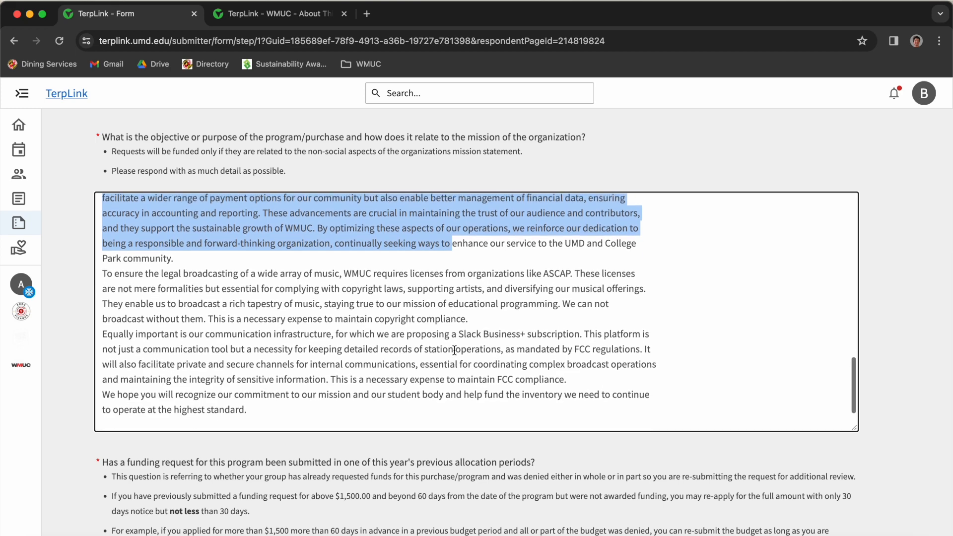
left_click(153, 275)
left_click_drag(152, 275, 406, 287)
scroll(456, 298, "down", 1)
left_click(456, 299)
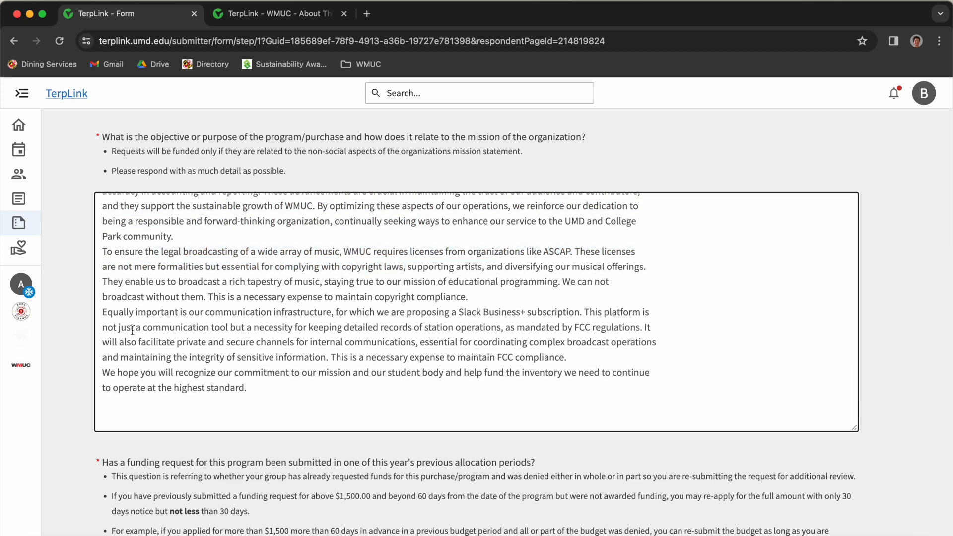
left_click_drag(103, 311, 366, 386)
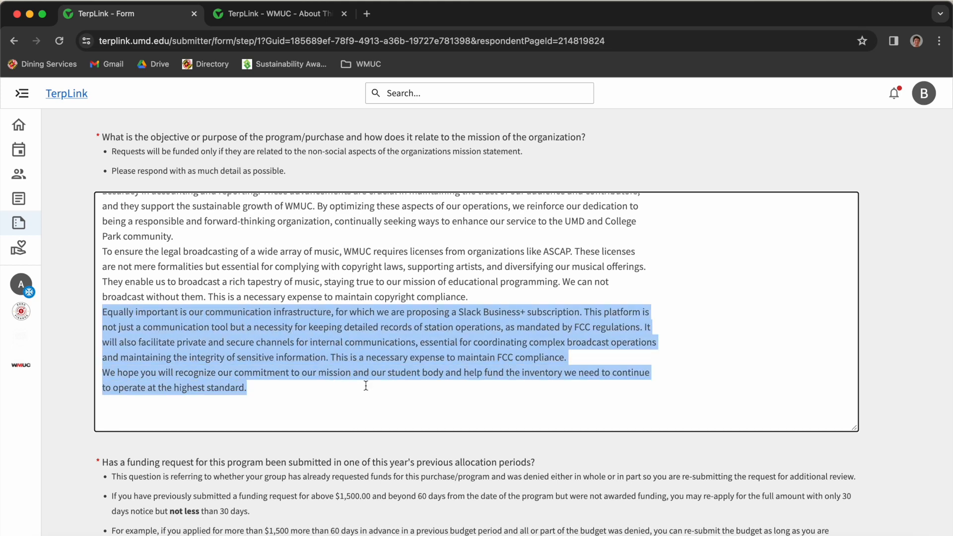
key("BackSpace")
key("BackSpace")
scroll(366, 386, "down", 3)
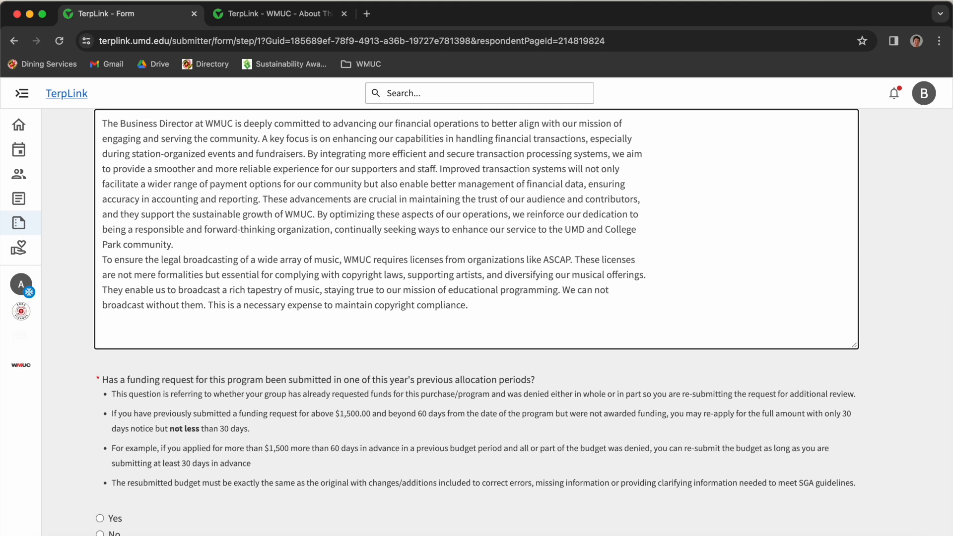
- Answer No to the previous allocation period question
scroll(361, 377, "down", 3)
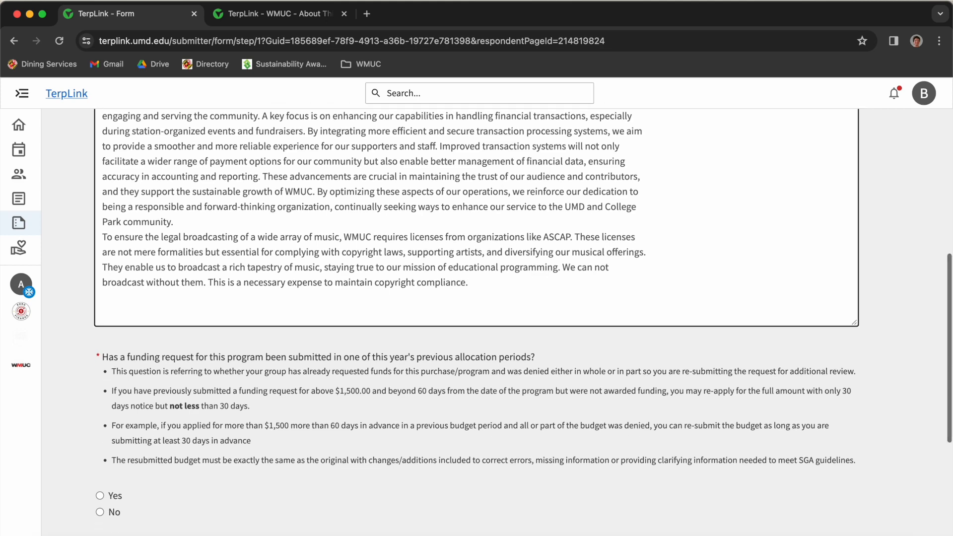
left_click(158, 304)
left_click(397, 330)
left_click_drag(310, 307, 430, 326)
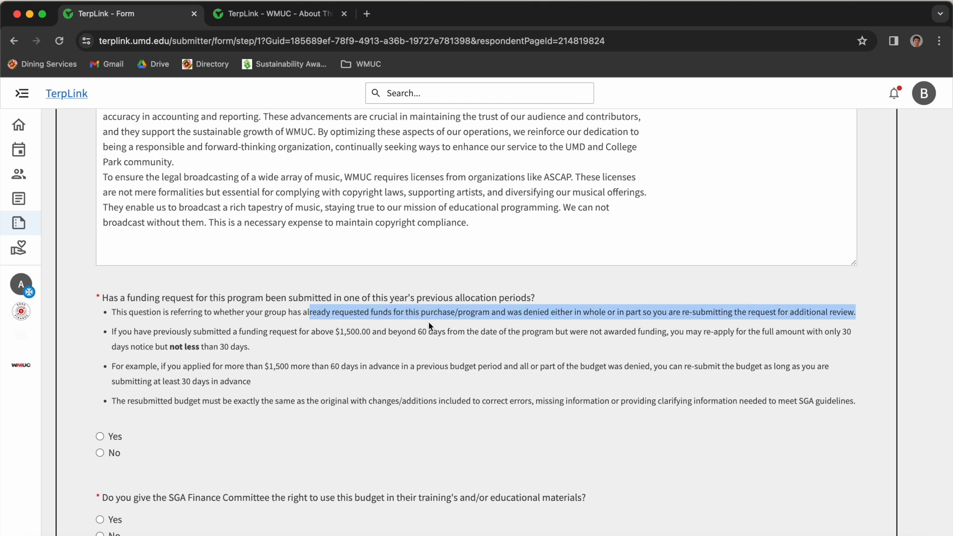
left_click(341, 223)
left_click_drag(473, 226, 131, 121)
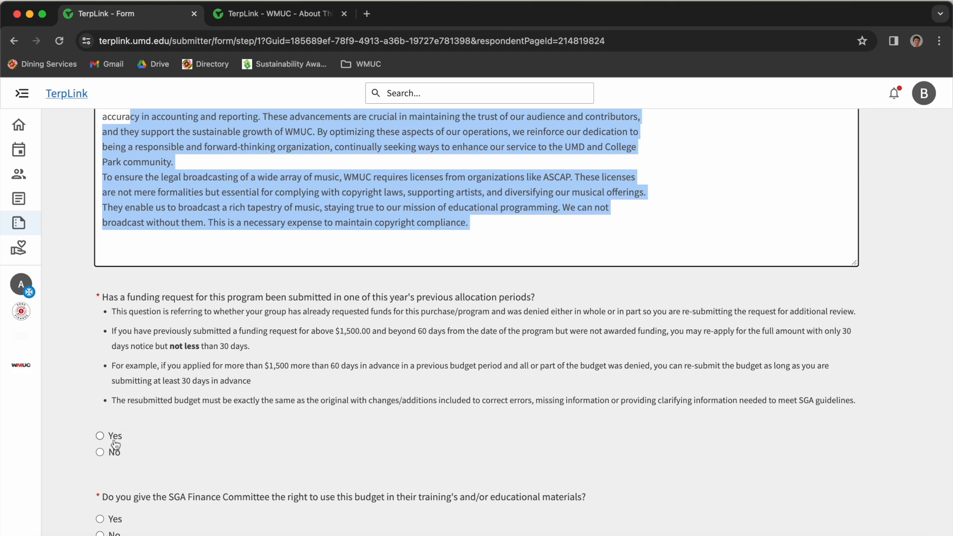
left_click(102, 452)
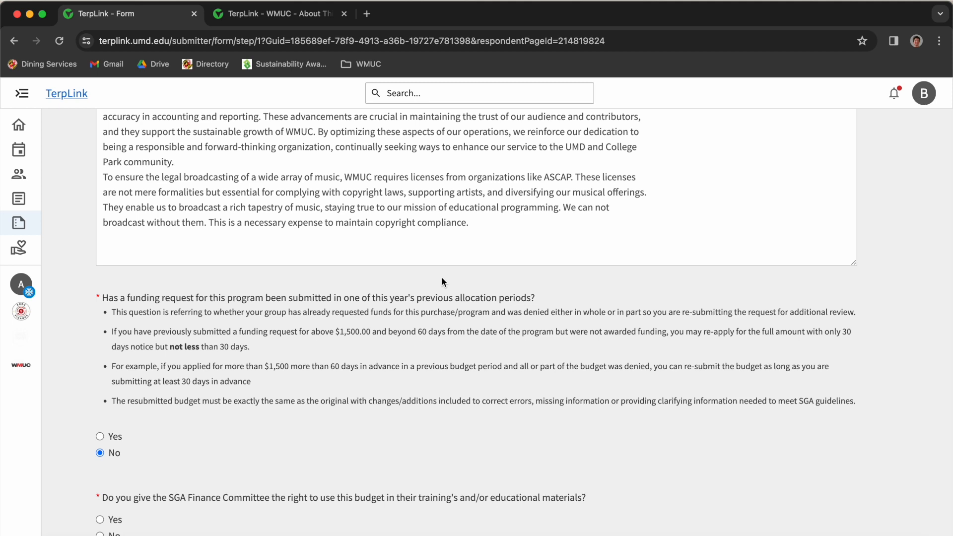
- Answer Yes to letting the SGA Finance Committee use this budget in training
left_click(229, 326)
left_click_drag(410, 385, 503, 425)
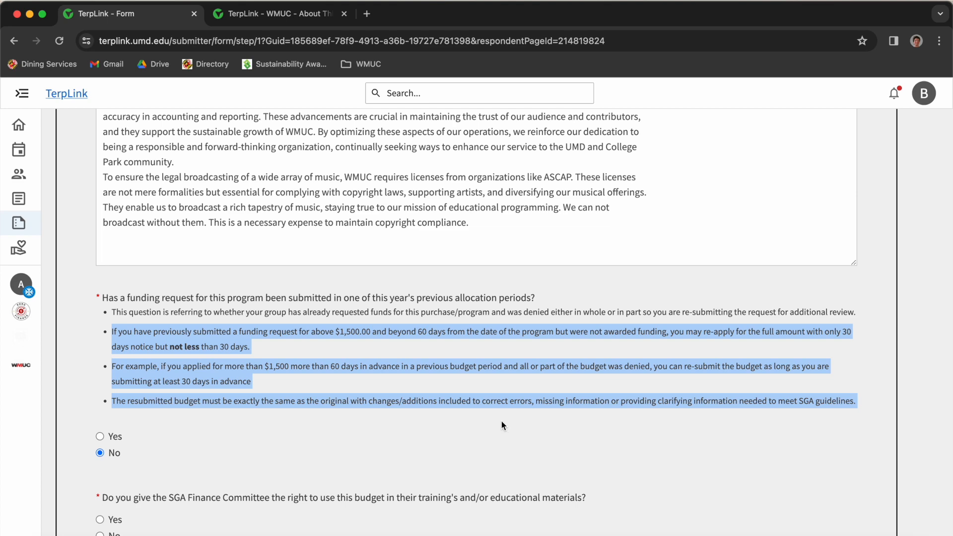
scroll(502, 426, "down", 2)
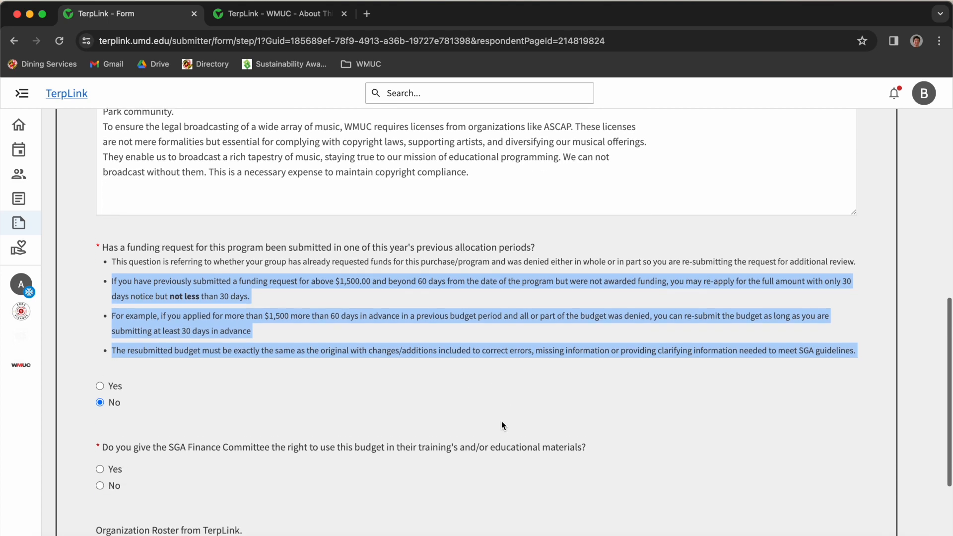
left_click_drag(121, 438, 534, 453)
scroll(534, 449, "down", 3)
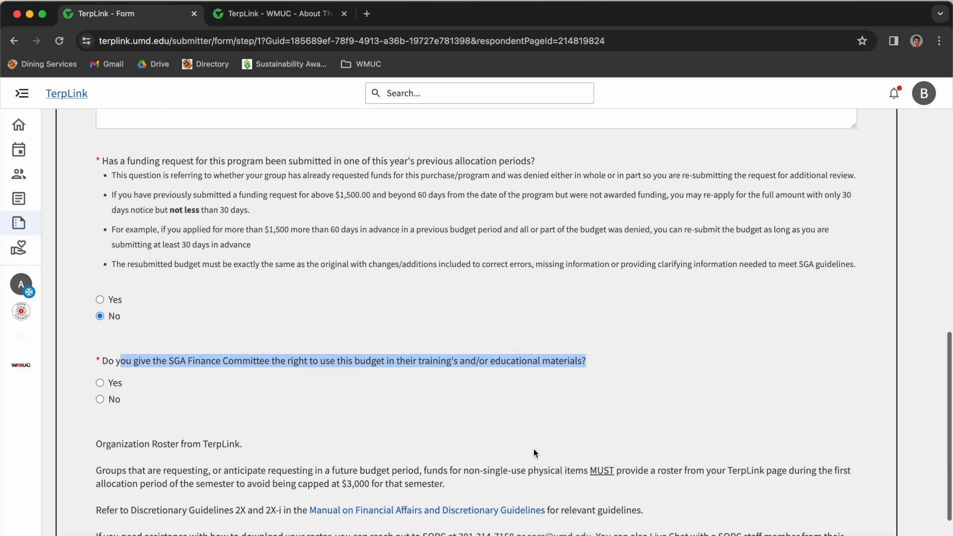
left_click(112, 375)
scroll(112, 376, "down", 2)
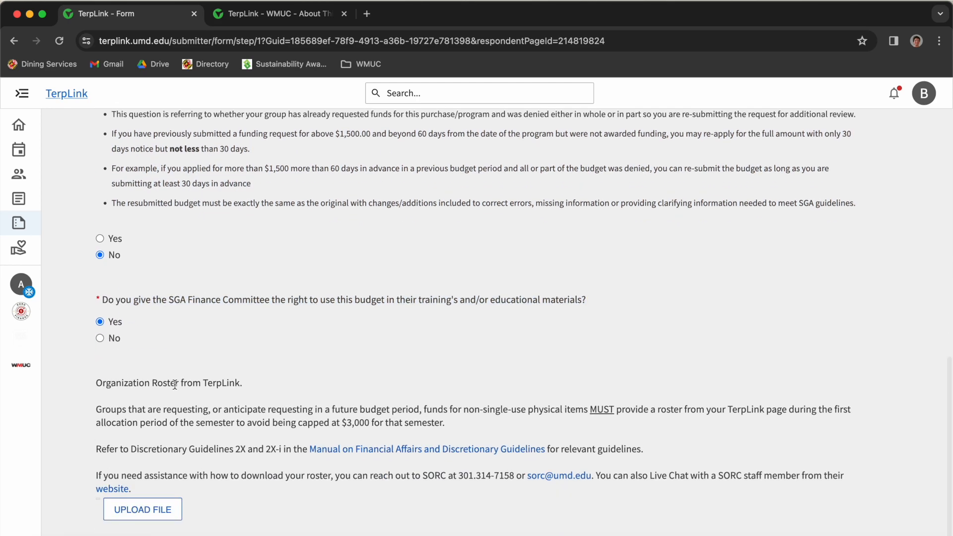
left_click_drag(97, 385, 283, 387)
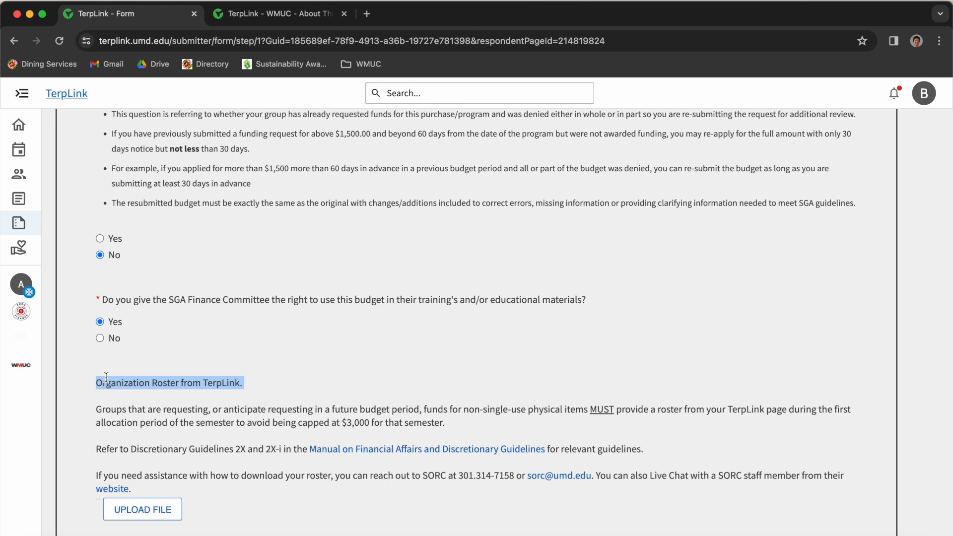
- Export the roster from WMUC's organization Roster page
left_click(234, 26)
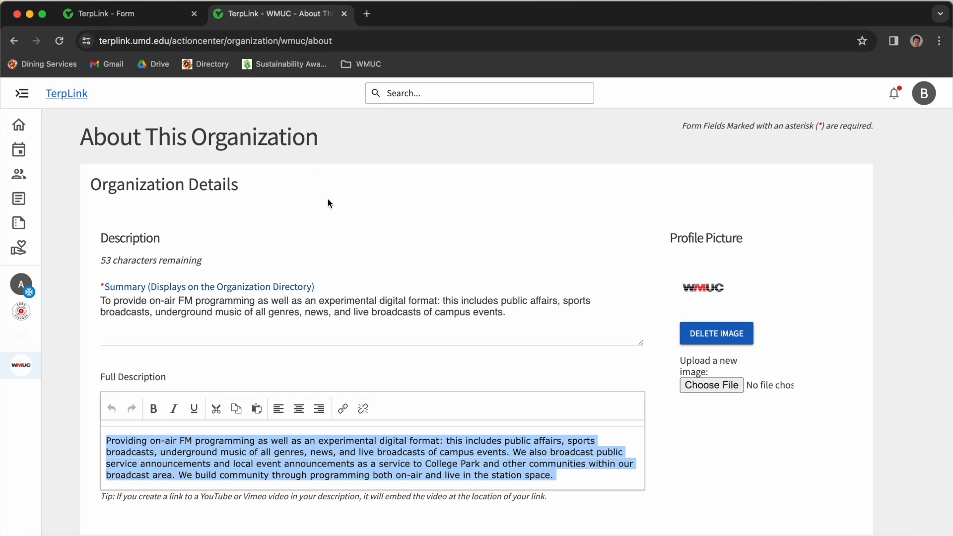
left_click(21, 367)
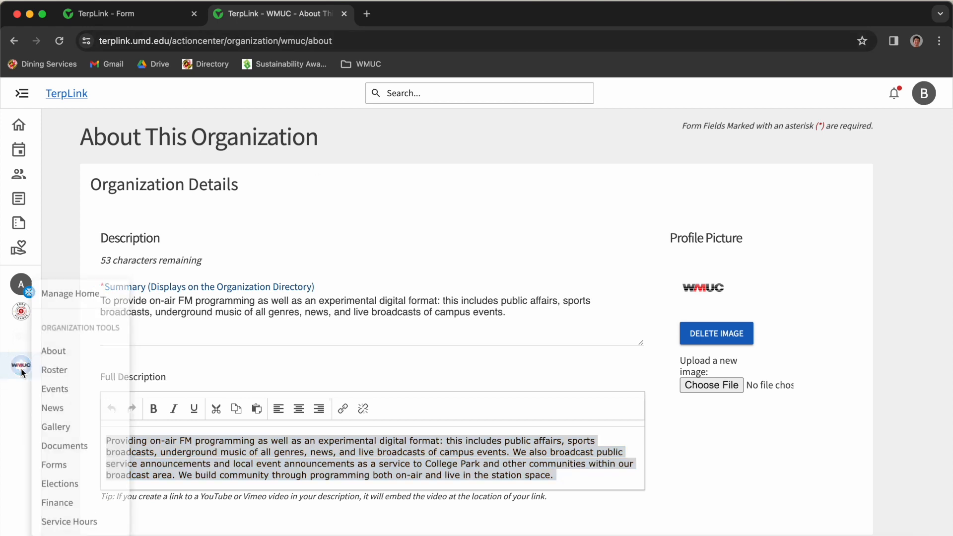
left_click(63, 377)
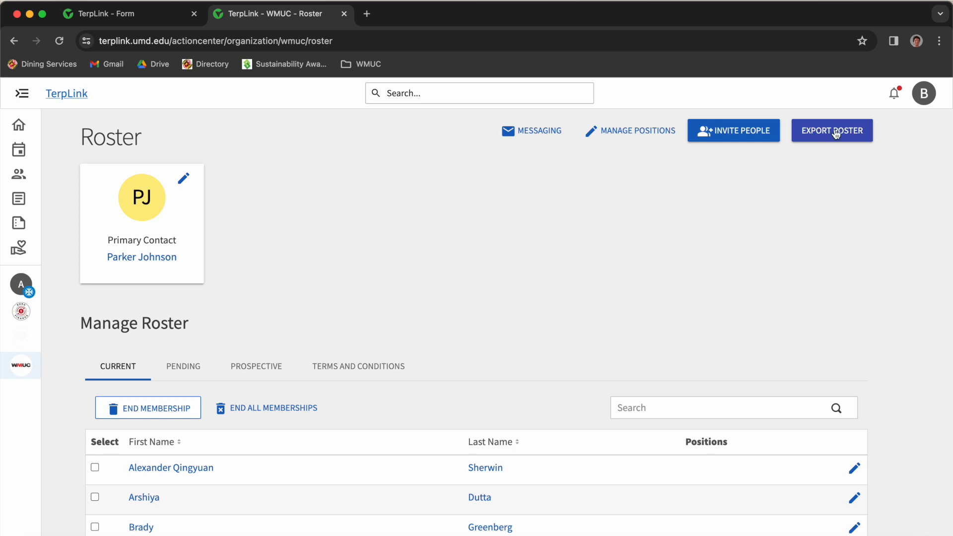
left_click(798, 138)
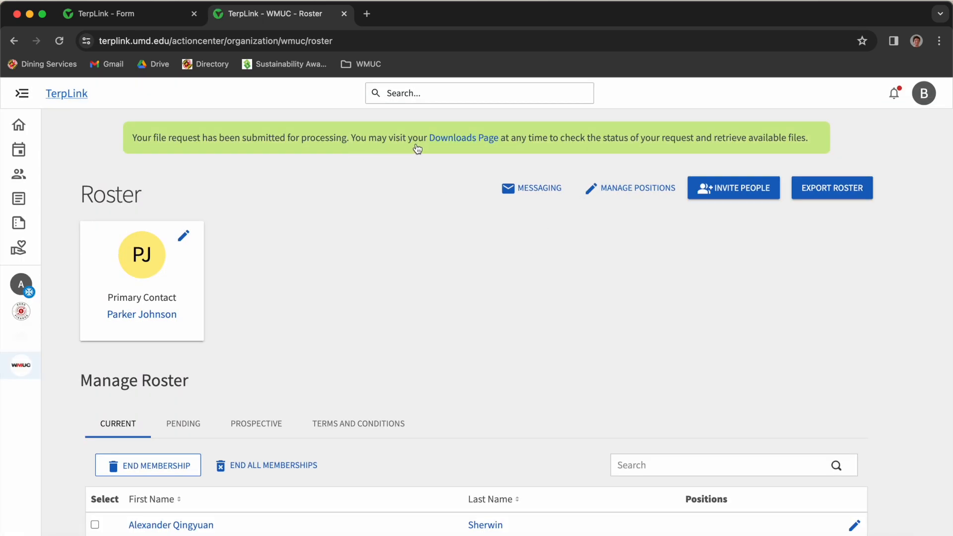
- Download the newest roster report as OrganizationRoster (1).csv and return to the budget form
left_click(473, 139)
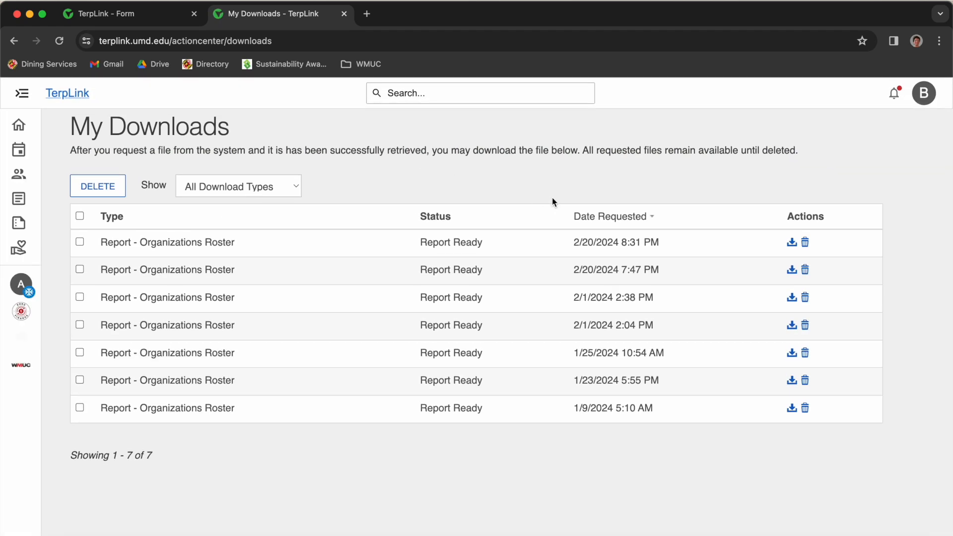
left_click_drag(672, 241, 155, 236)
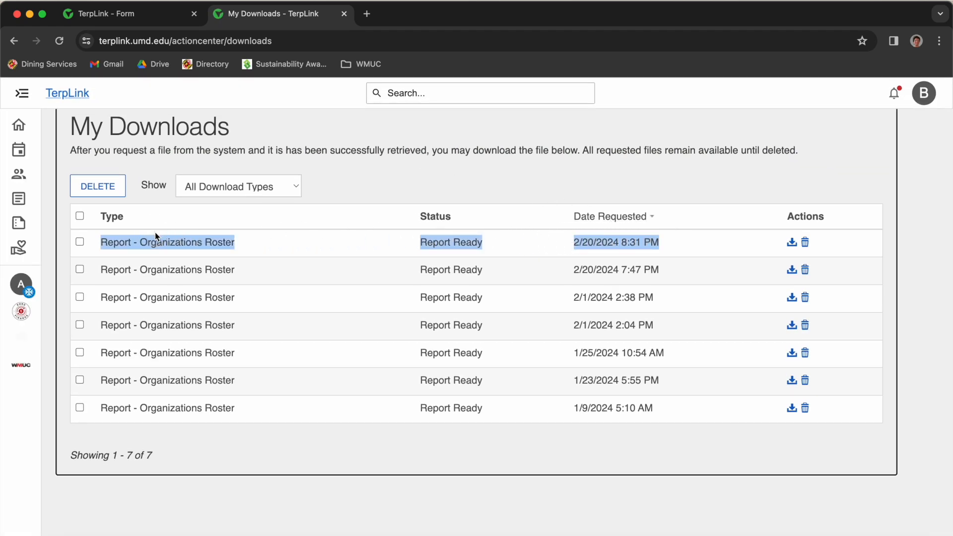
left_click(703, 244)
left_click(792, 243)
mouse_move(767, 81)
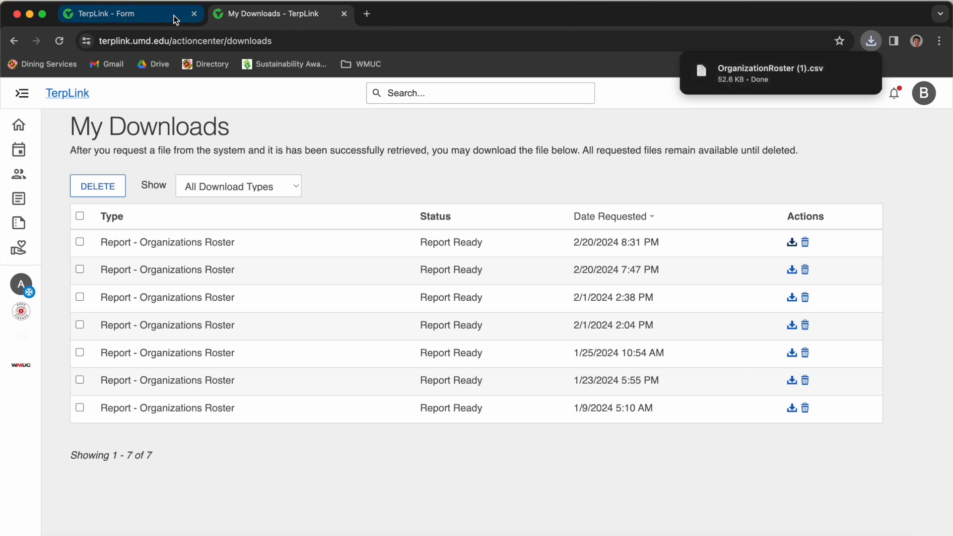
left_click(121, 13)
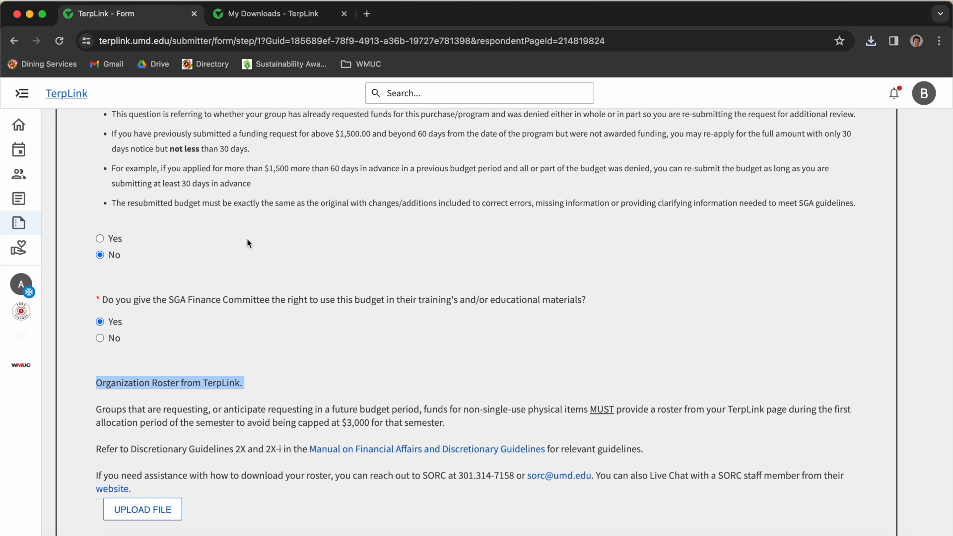
- Upload OrganizationRoster_(1).csv as the organization roster and review the roster requirements
left_click(160, 506)
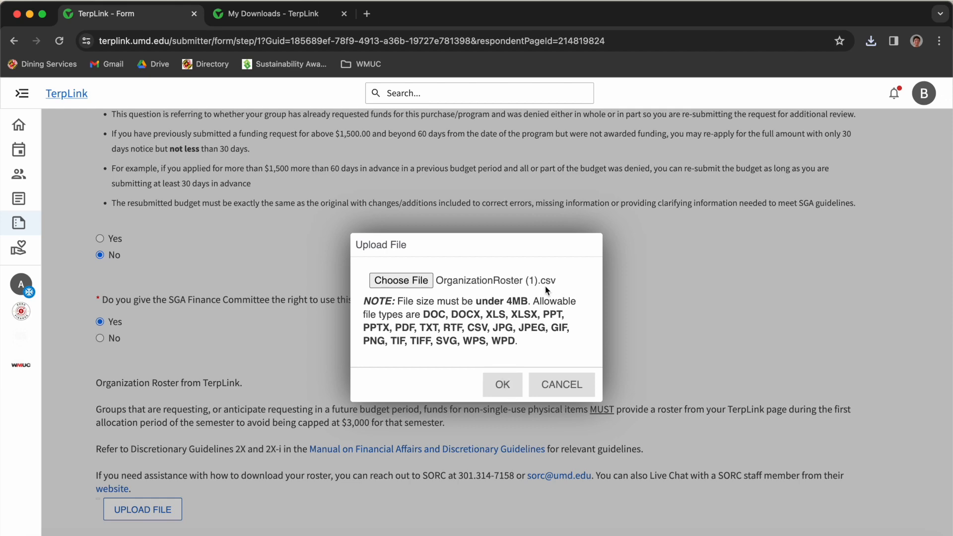
left_click(501, 385)
scroll(400, 393, "down", 1)
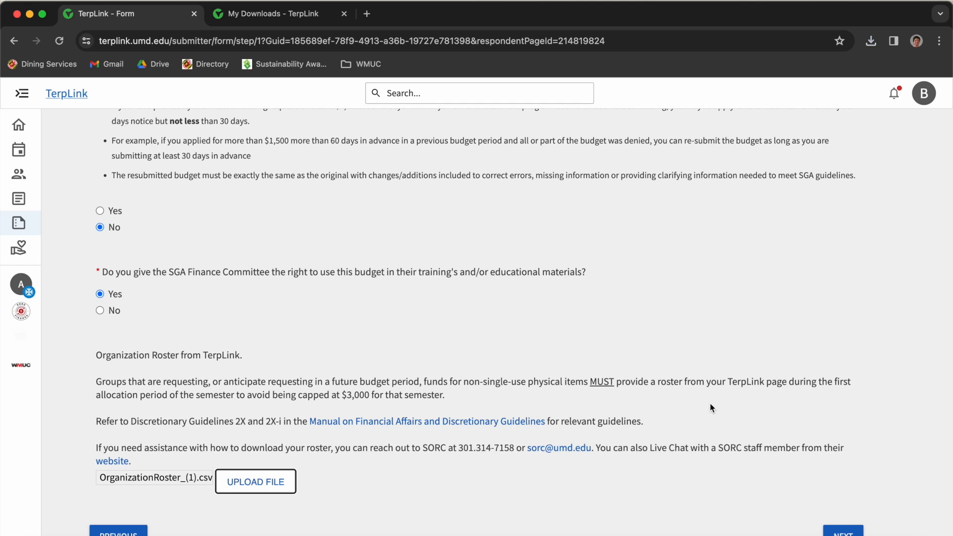
left_click_drag(445, 396, 302, 378)
left_click_drag(234, 382, 385, 396)
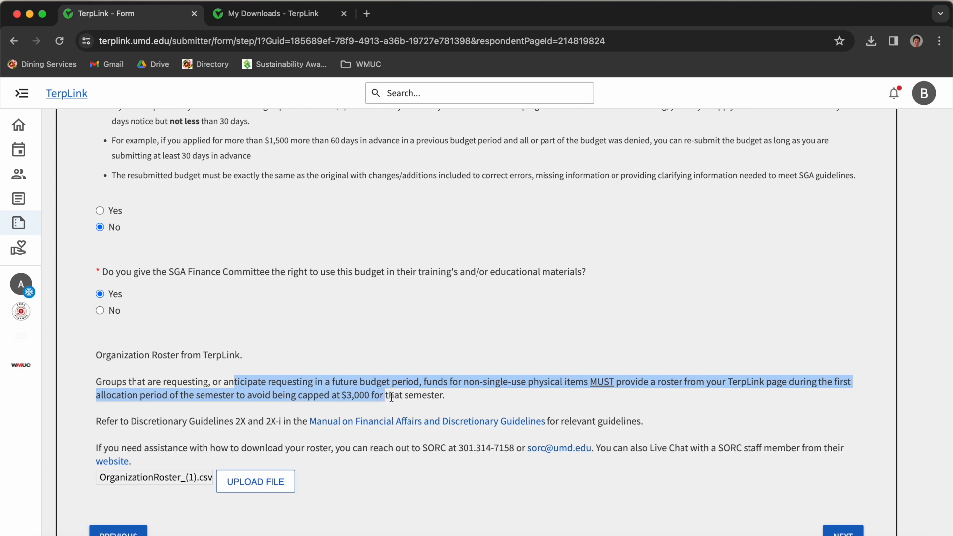
left_click(418, 395)
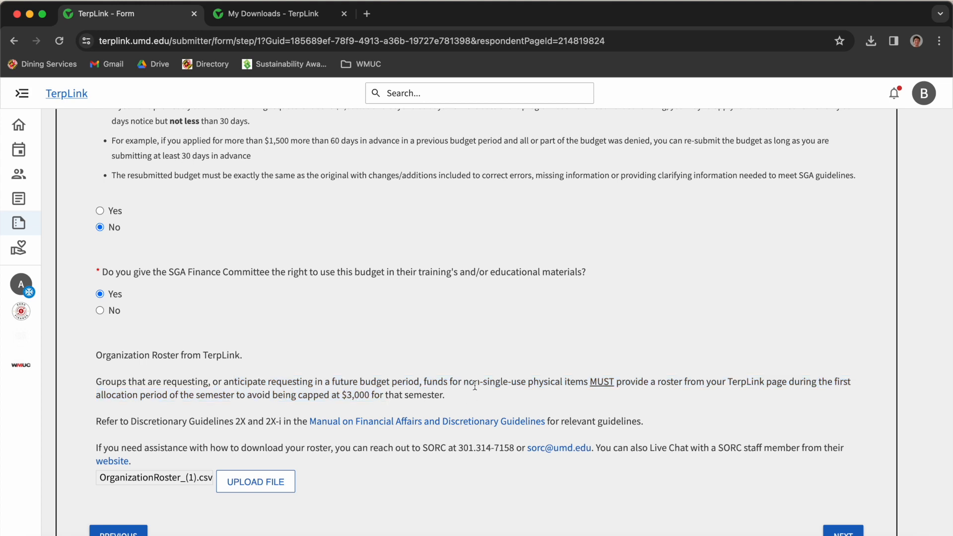
left_click_drag(505, 400, 247, 396)
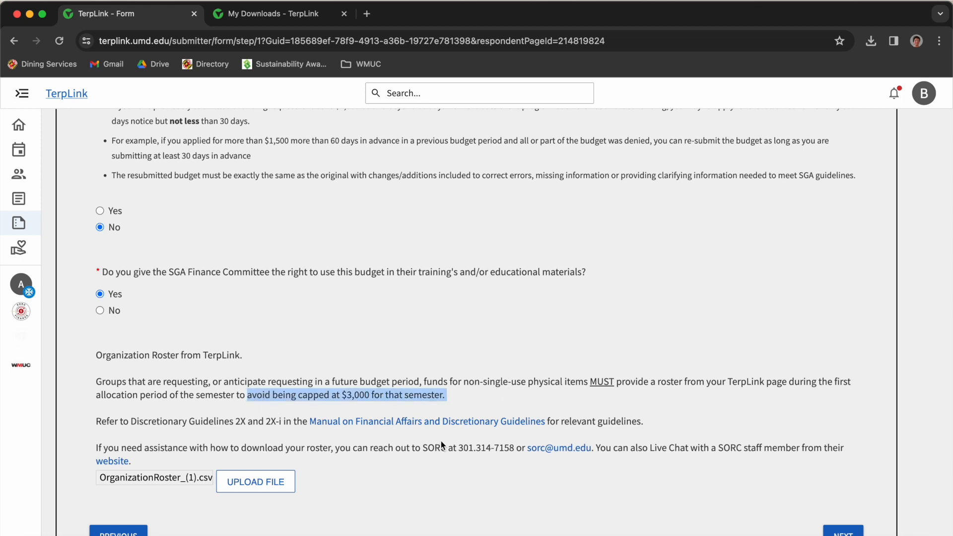
left_click_drag(97, 422, 630, 420)
left_click(649, 417)
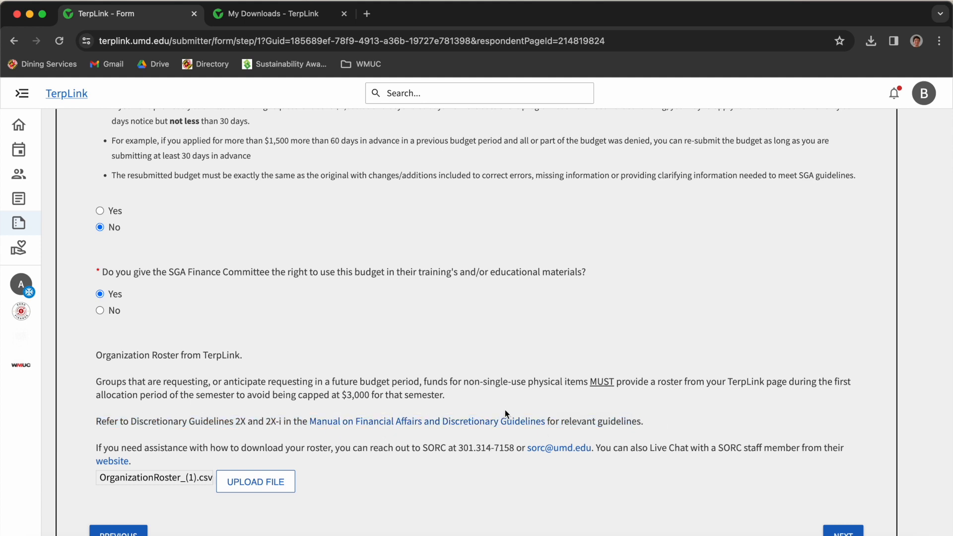
- Advance past the STOP & READ category warning to the General Operations Date of Purchase step
left_click(843, 531)
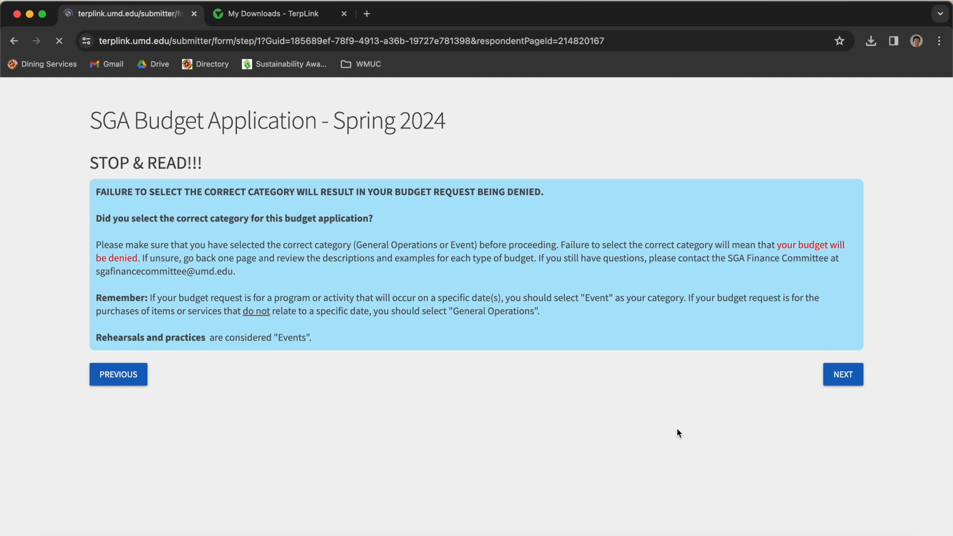
left_click_drag(97, 213, 535, 292)
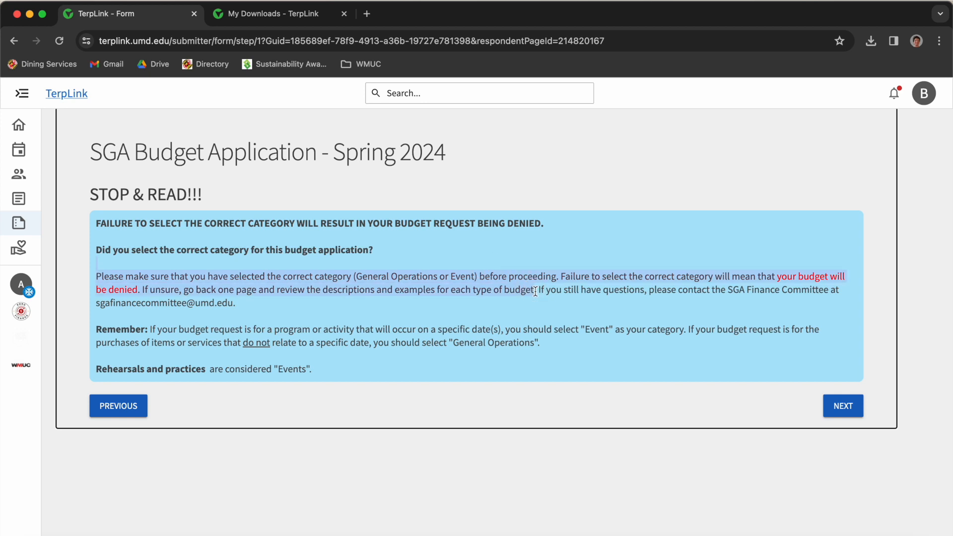
left_click(828, 406)
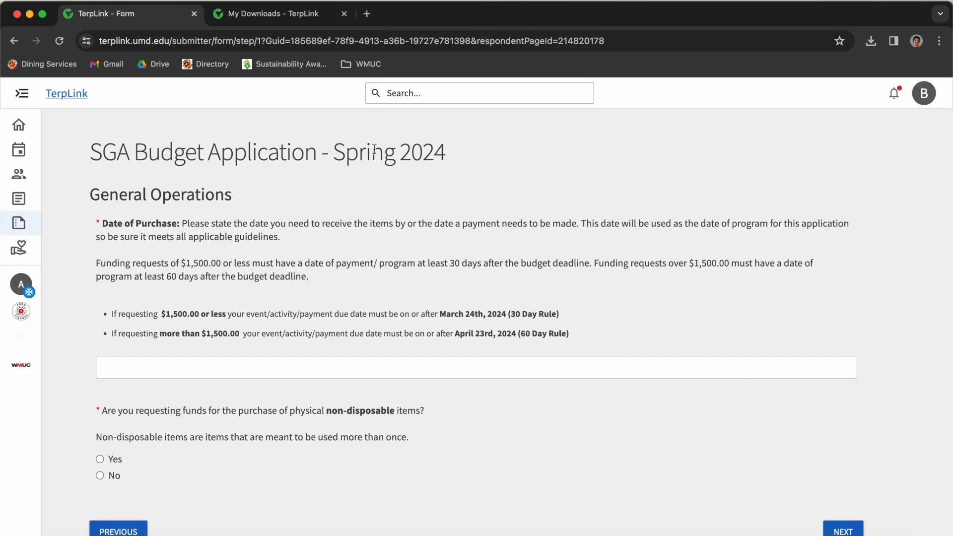
key("ctrl+Right")
- Look through the untitled drafts, the equipment list and the Mission Justification document in Google Docs
left_click(326, 14)
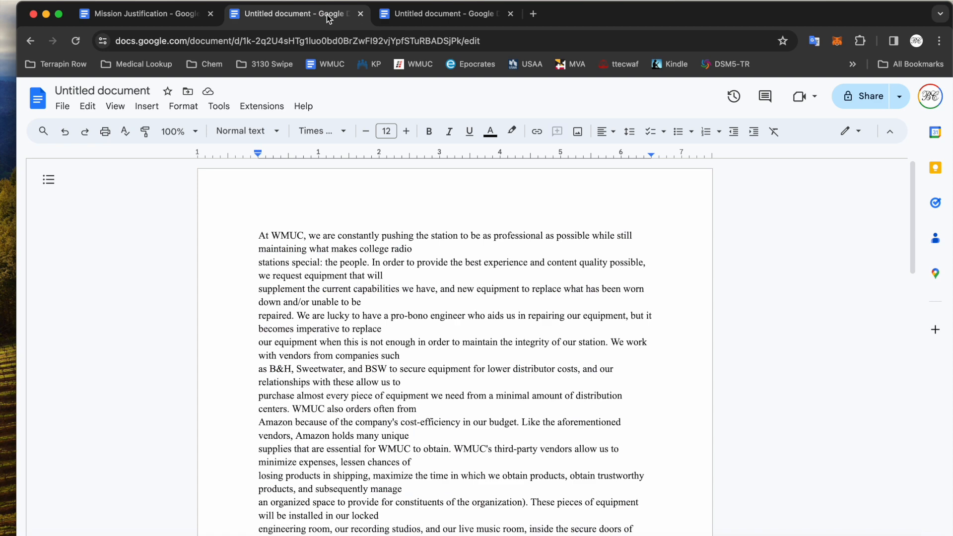
left_click(432, 14)
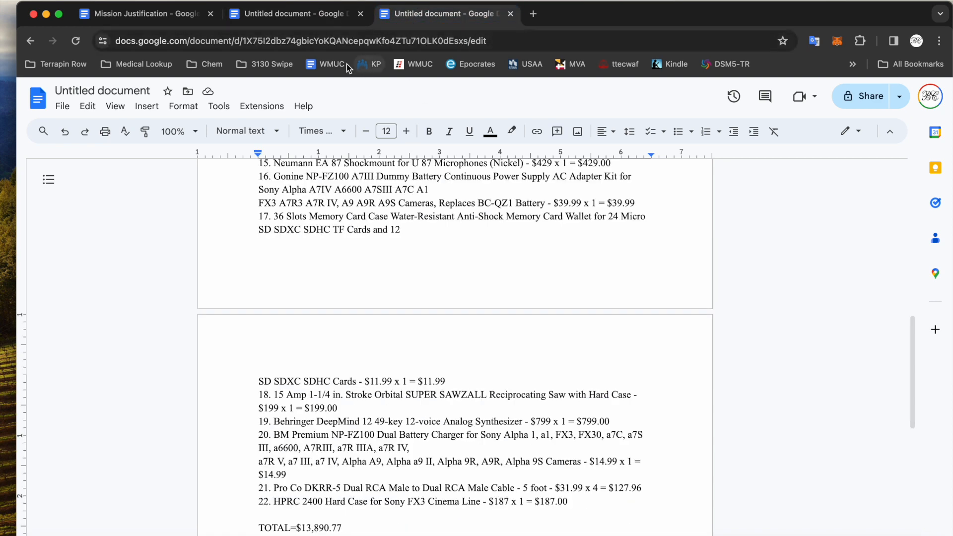
left_click(326, 17)
scroll(361, 388, "up", 2)
left_click(206, 14)
scroll(323, 395, "down", 5)
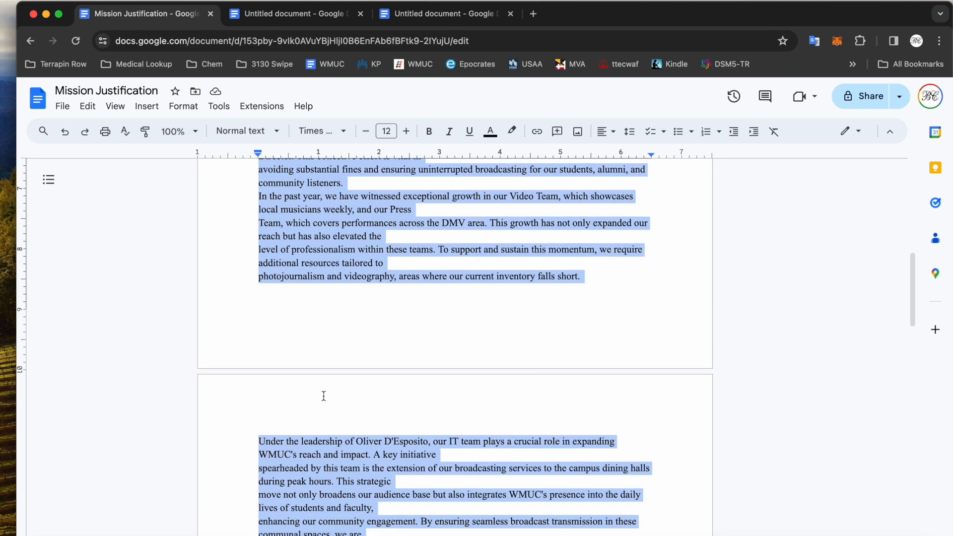
scroll(324, 396, "down", 15)
left_click(324, 395)
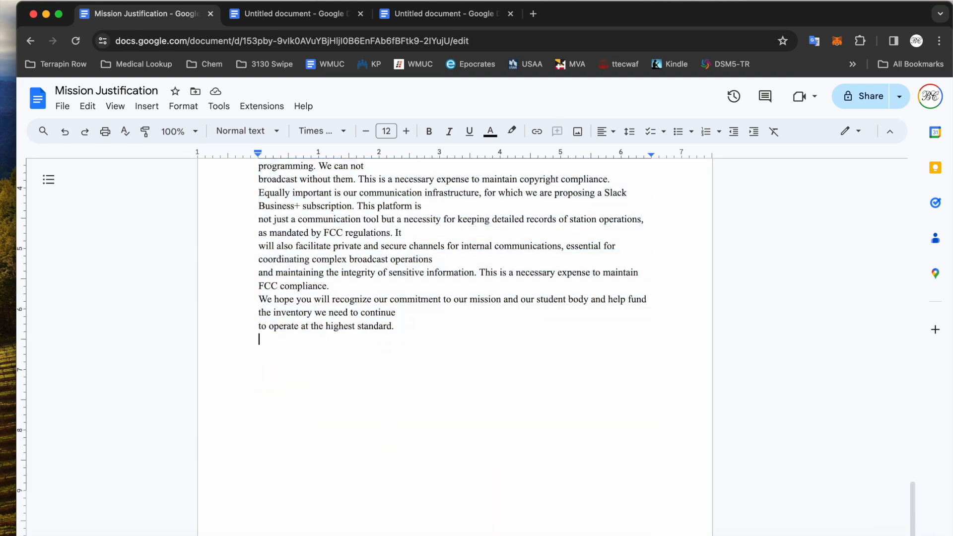
- Copy the 13890.77 total from the price-list document and return to the TerpLink form
left_click(306, 14)
scroll(397, 298, "up", 10)
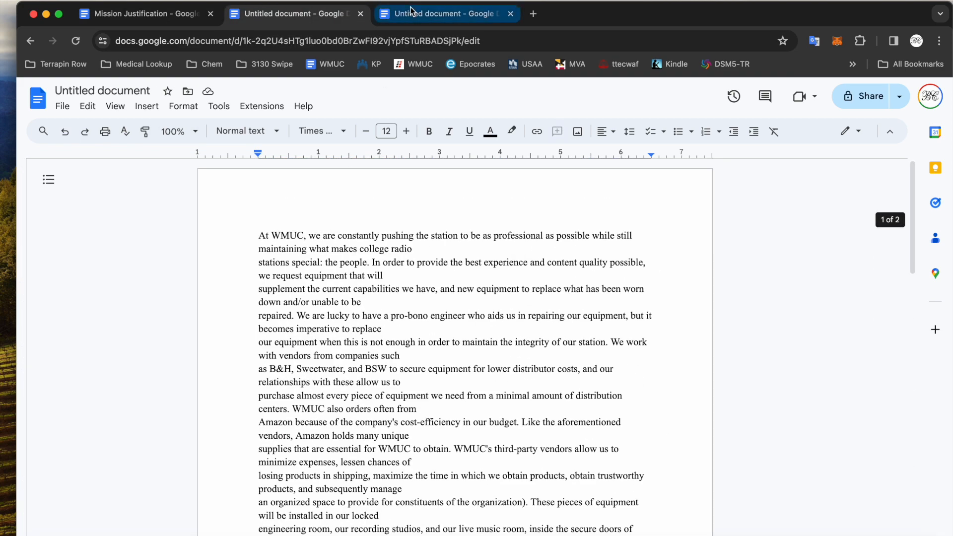
left_click(411, 11)
scroll(386, 298, "down", 2)
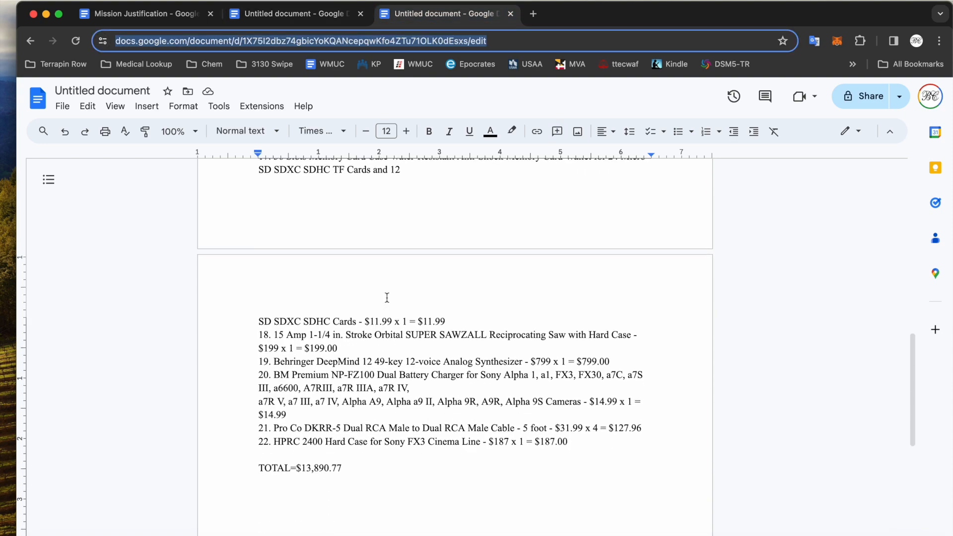
scroll(387, 298, "up", 15)
left_click_drag(325, 237, 225, 237)
key("super+c")
key("ctrl+Left")
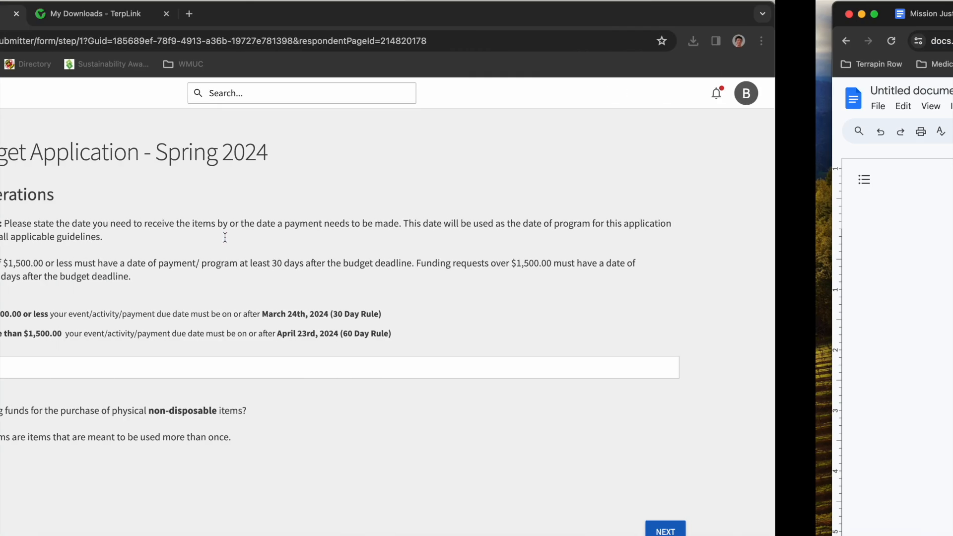
- Remove the 13890.77 total mistakenly pasted into the Date of Purchase field
left_click(343, 369)
key("super+v")
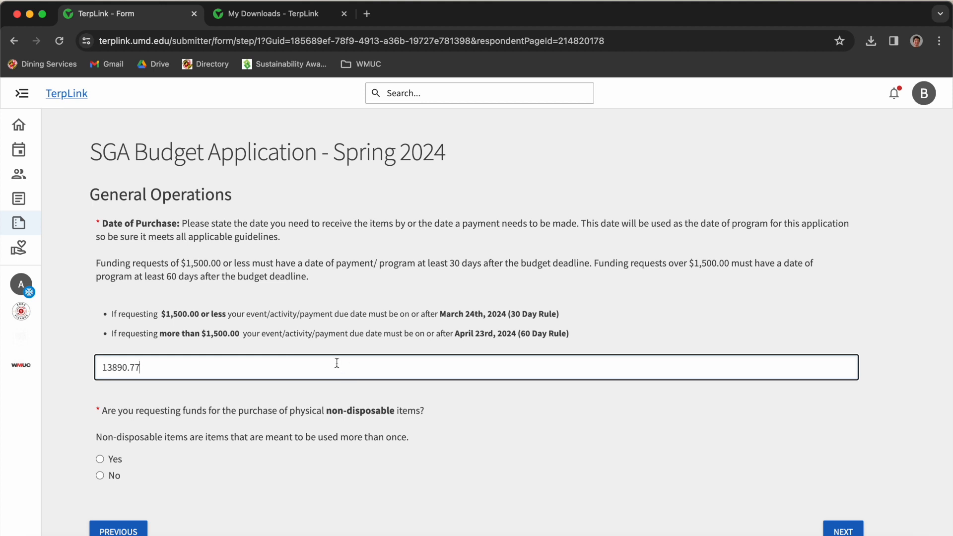
left_click_drag(143, 366, 92, 362)
key("BackSpace")
- Enter April 24th, 2024 as the Date of Purchase, adapted from the April 23rd deadline text
left_click_drag(113, 317, 482, 361)
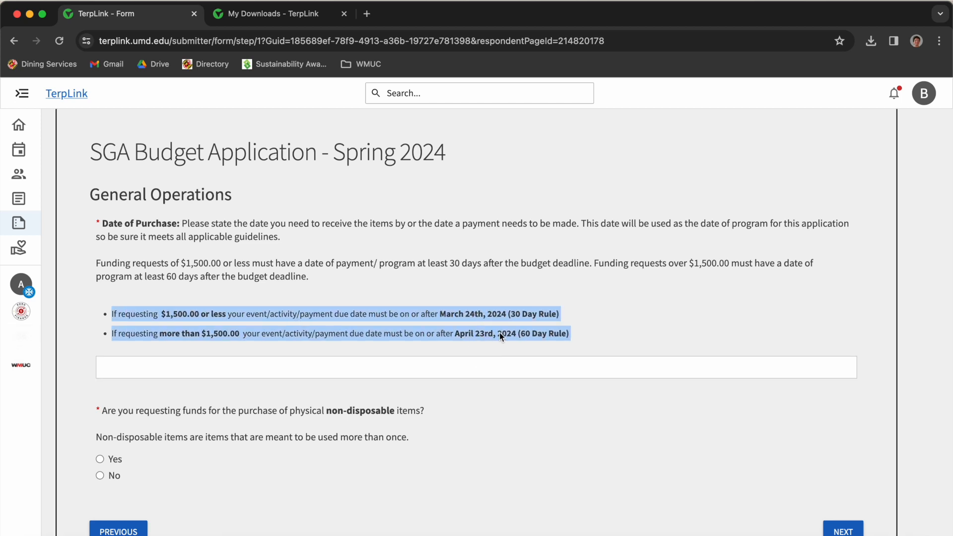
left_click(439, 367)
left_click(449, 334)
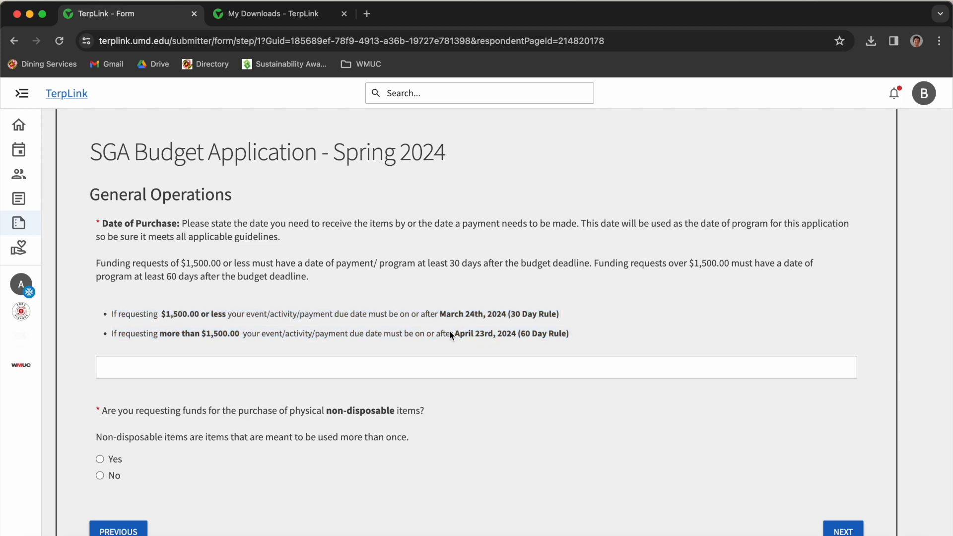
left_click_drag(454, 335, 502, 368)
left_click(131, 368)
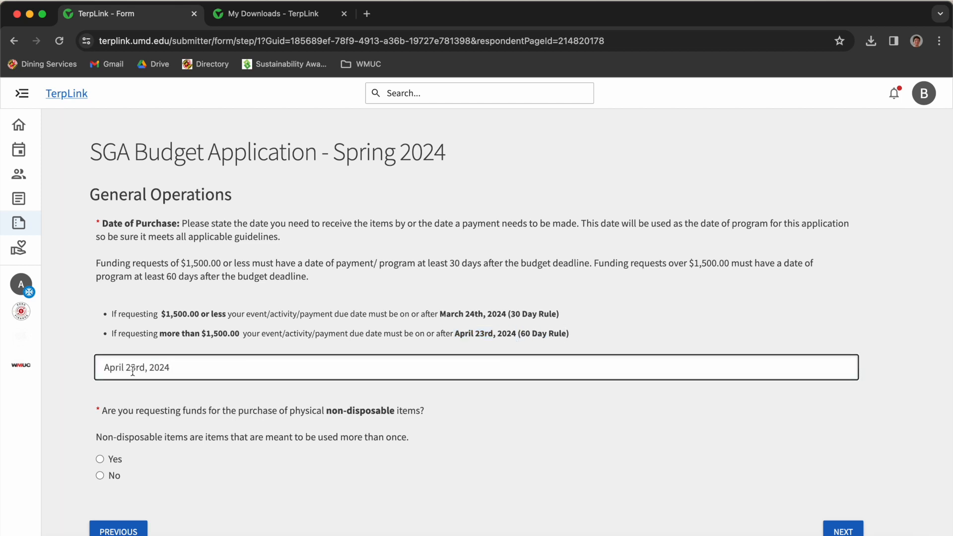
key("Delete")
type("4")
key("Delete")
key("Delete")
type("th")
- Answer Yes to requesting funds for non-disposable items
left_click_drag(97, 438, 377, 447)
left_click(377, 448)
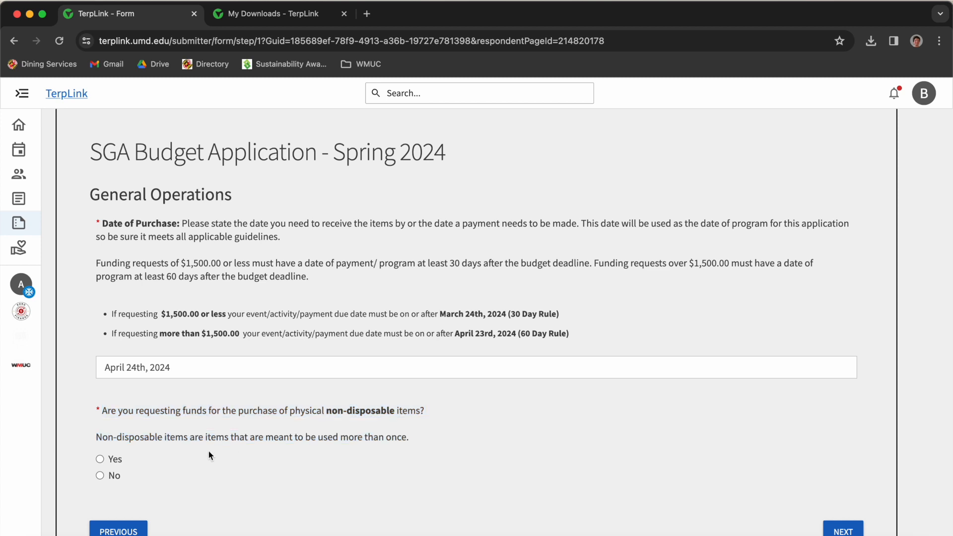
left_click(104, 459)
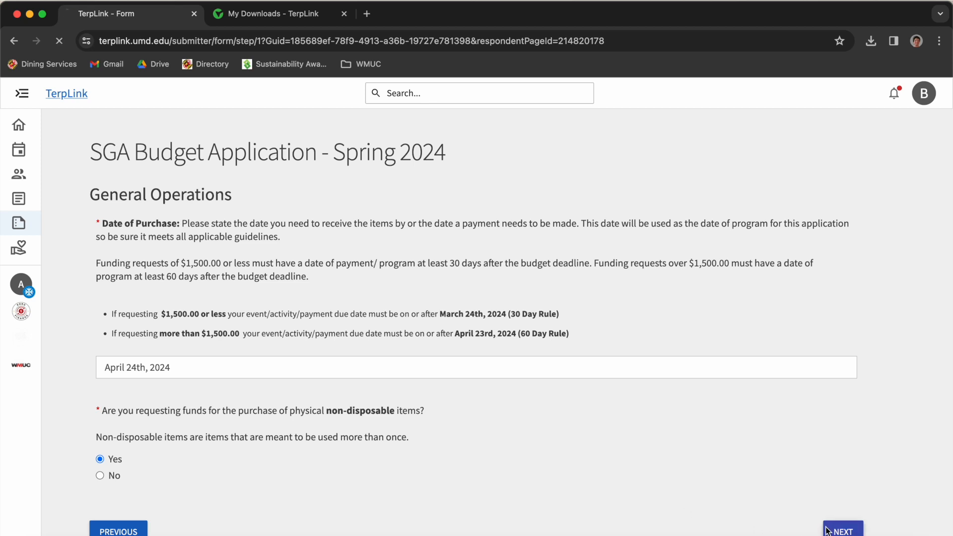
- After the format error, re-enter the date as 04/24/2024 and continue to Purchase of Physical Items
left_click(825, 530)
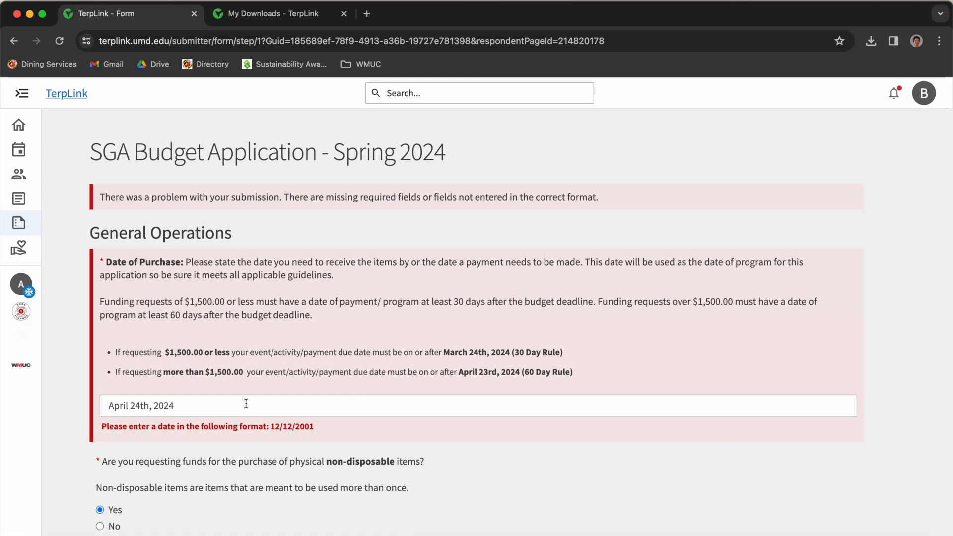
left_click_drag(263, 403, 100, 406)
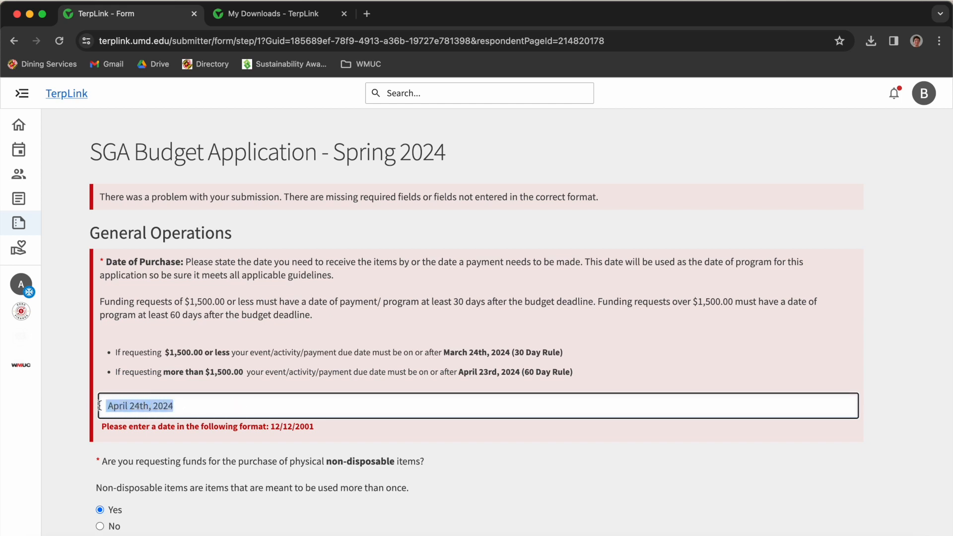
type("04/")
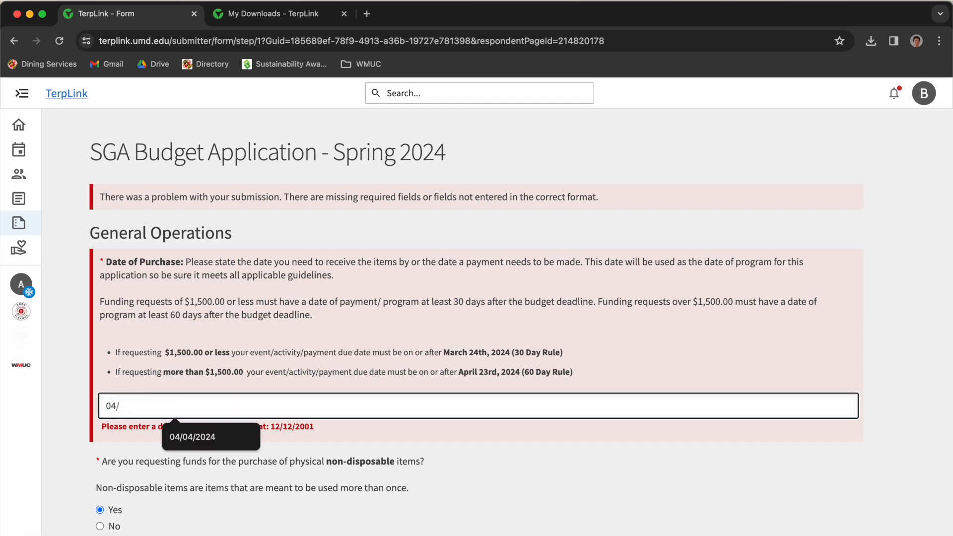
type("24/2024")
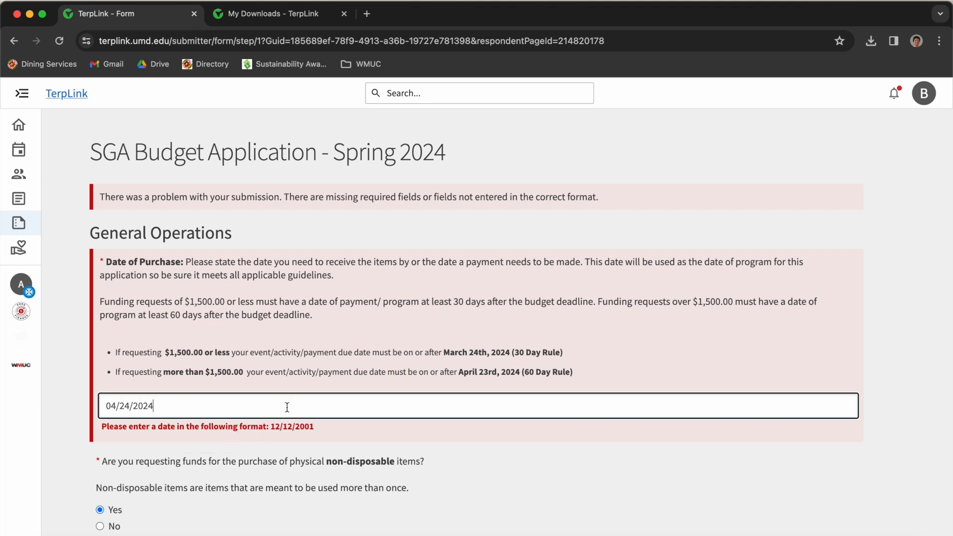
scroll(347, 412, "down", 1)
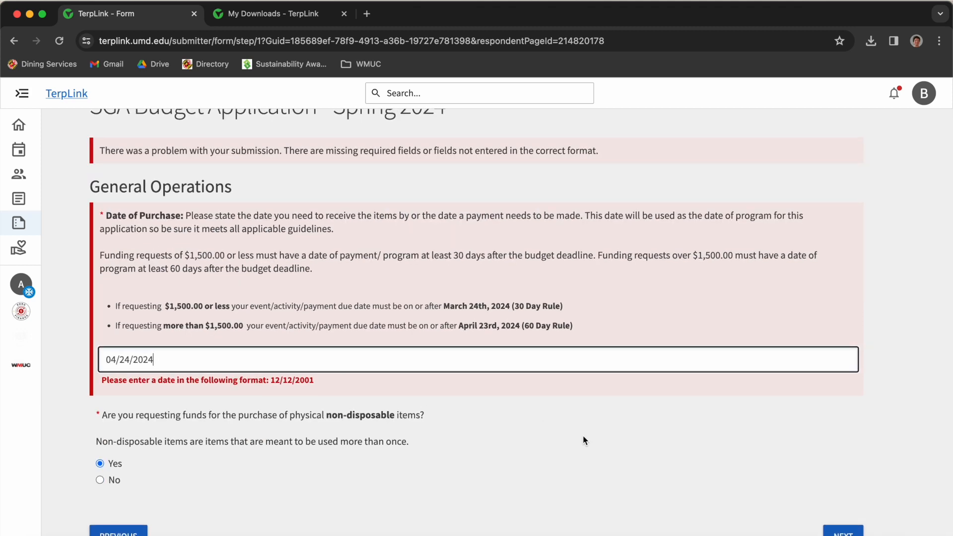
left_click(840, 533)
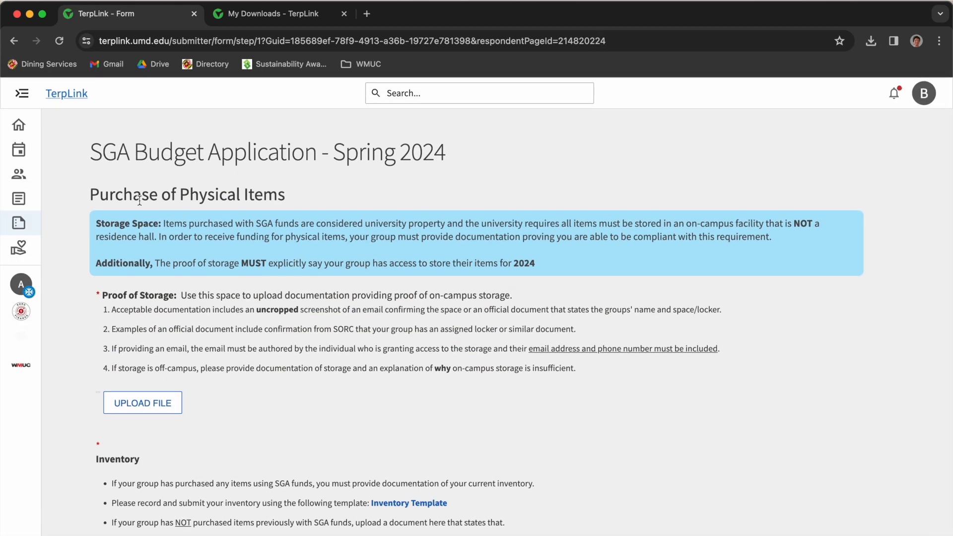
- Upload the proof-of-storage, October 2023 inventory and controlled-items PDFs, then continue to Line Item Requests
left_click_drag(97, 201, 343, 238)
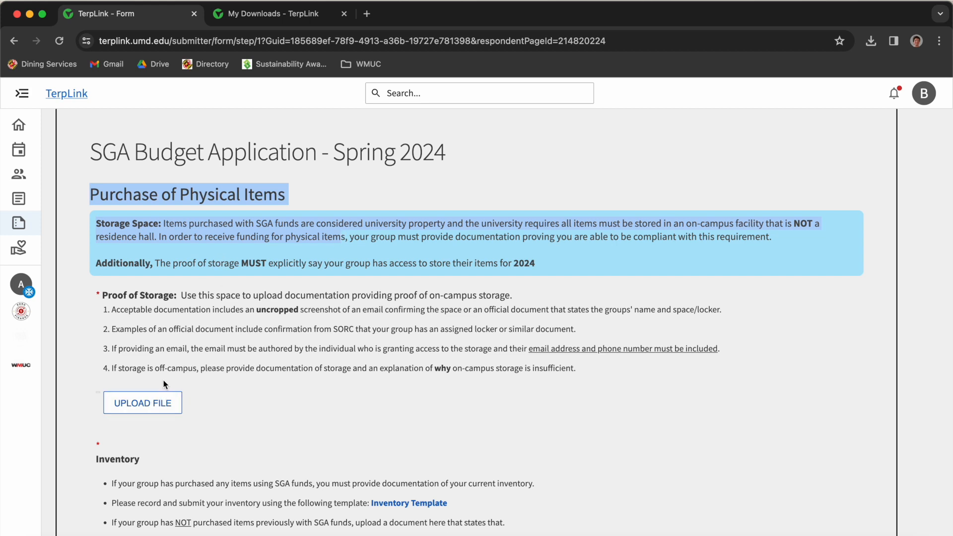
left_click(157, 404)
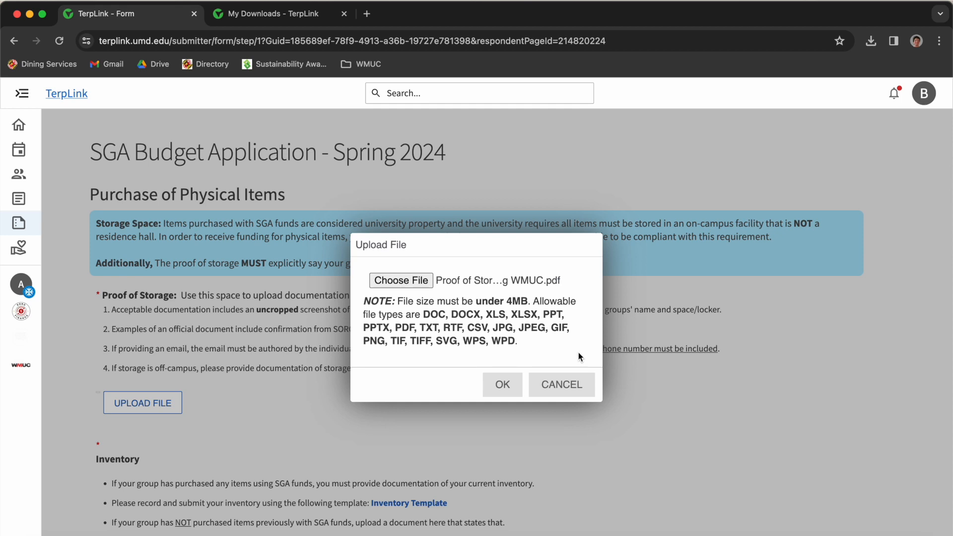
left_click(515, 383)
scroll(467, 386, "down", 3)
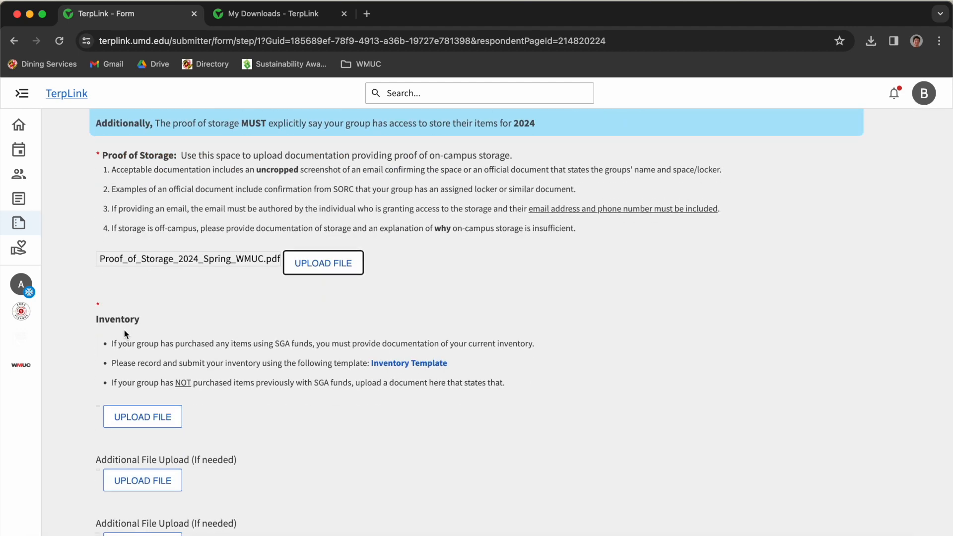
scroll(126, 331, "down", 1)
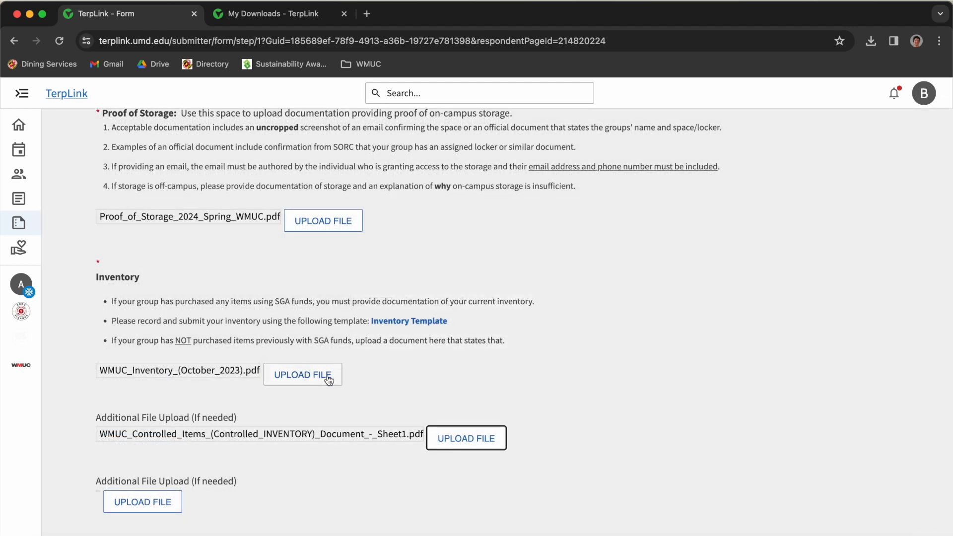
scroll(263, 347, "down", 1)
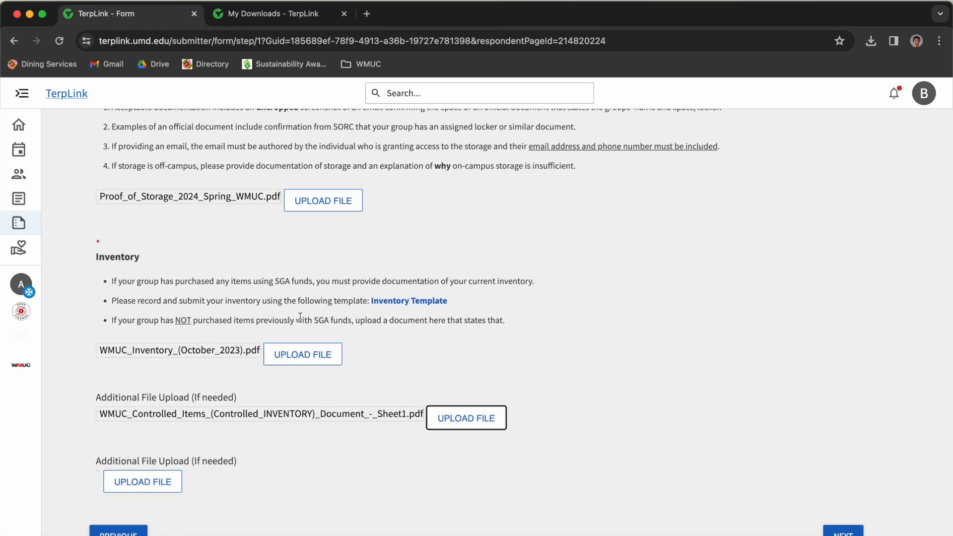
scroll(316, 298, "up", 4)
scroll(315, 298, "down", 4)
left_click(844, 531)
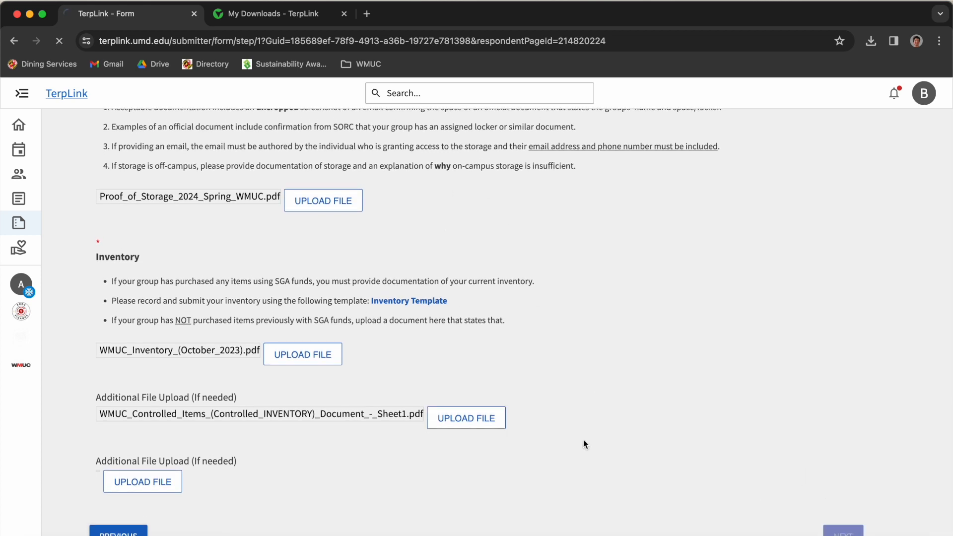
- Pick Miscellaneous Supplies under Line Items and continue to its justification page
scroll(454, 344, "down", 4)
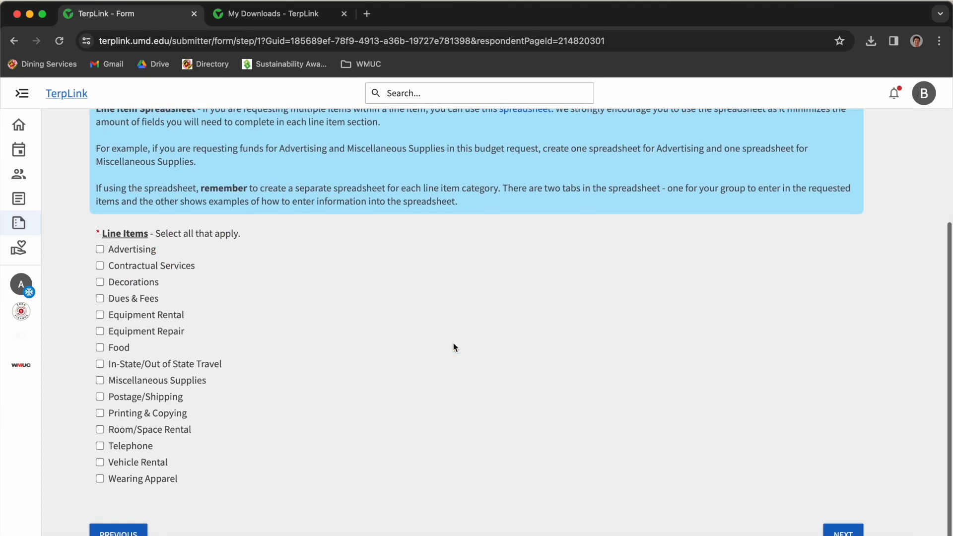
scroll(387, 208, "up", 3)
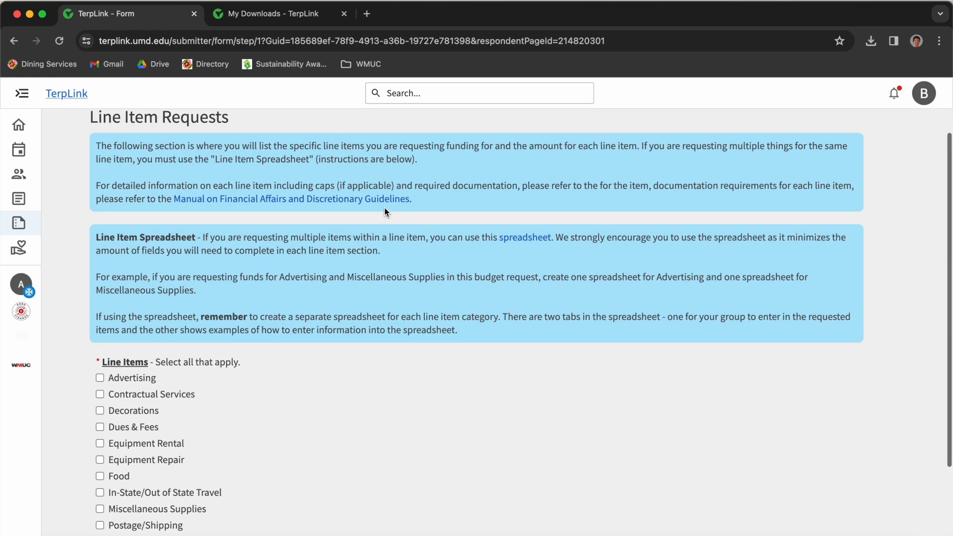
scroll(174, 308, "down", 2)
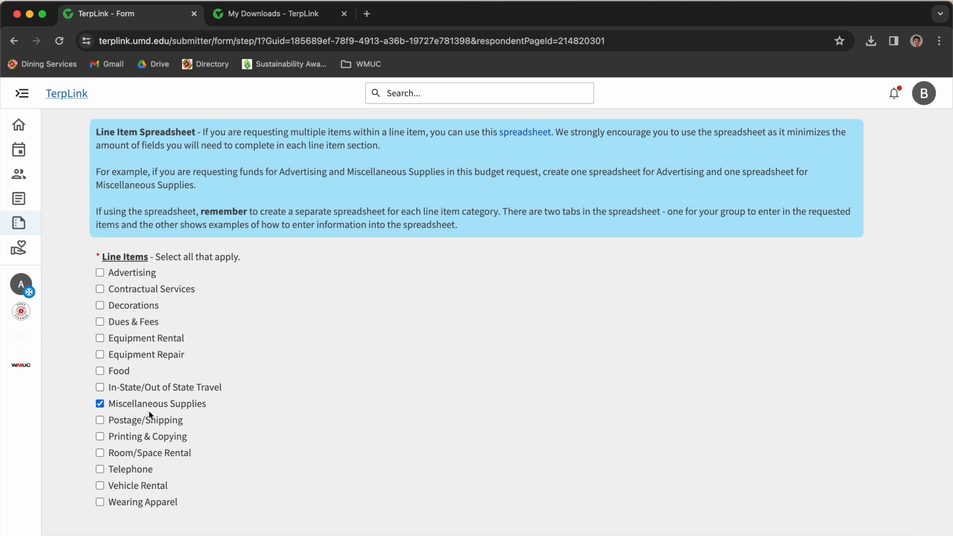
scroll(149, 415, "down", 1)
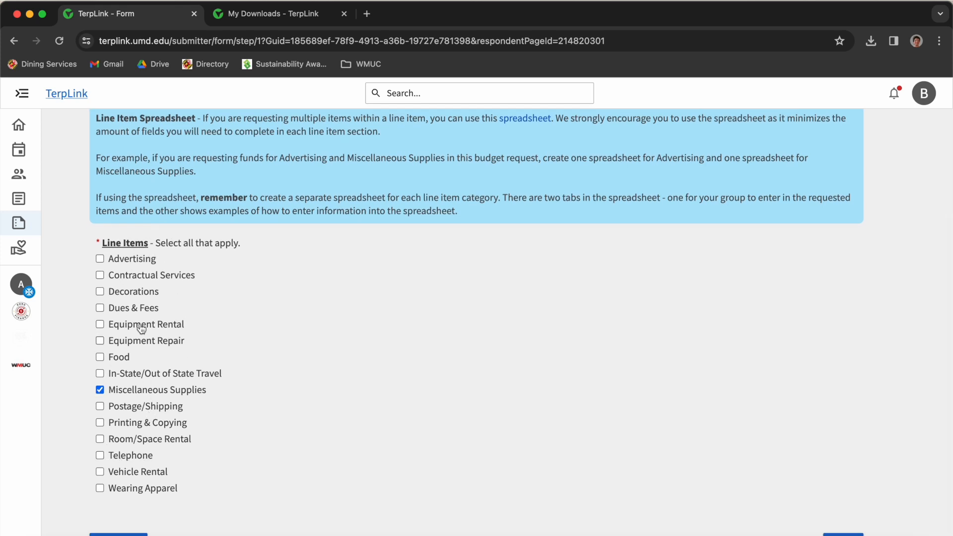
scroll(360, 397, "down", 1)
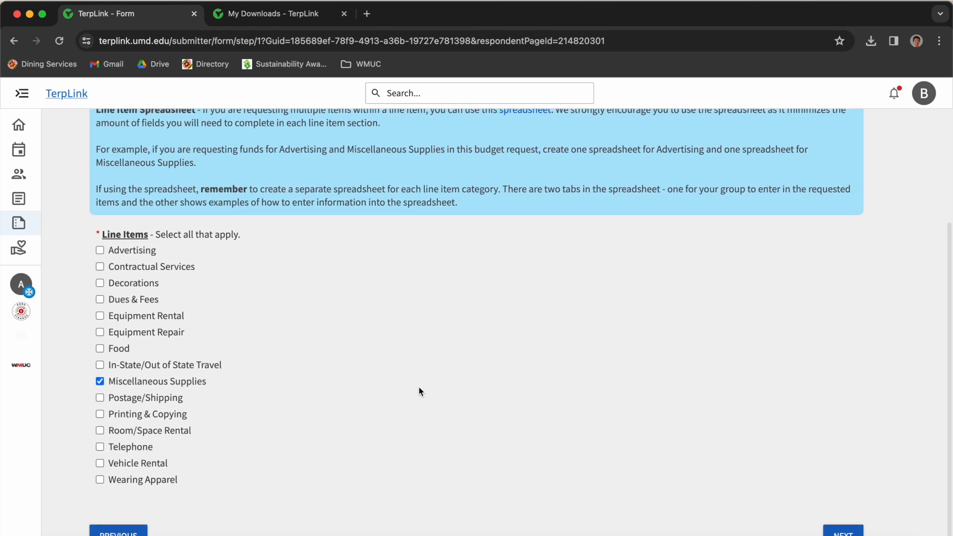
left_click(851, 531)
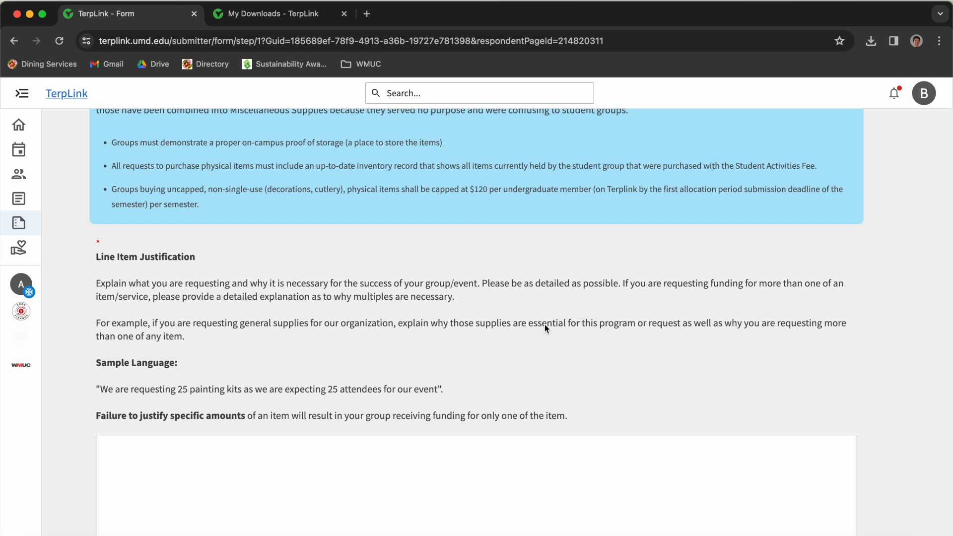
scroll(538, 325, "up", 2)
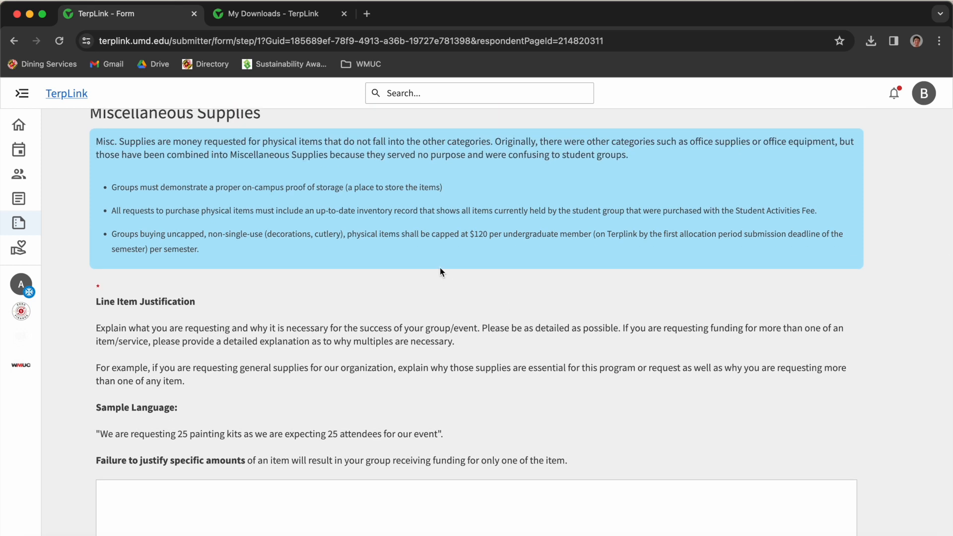
scroll(439, 268, "down", 2)
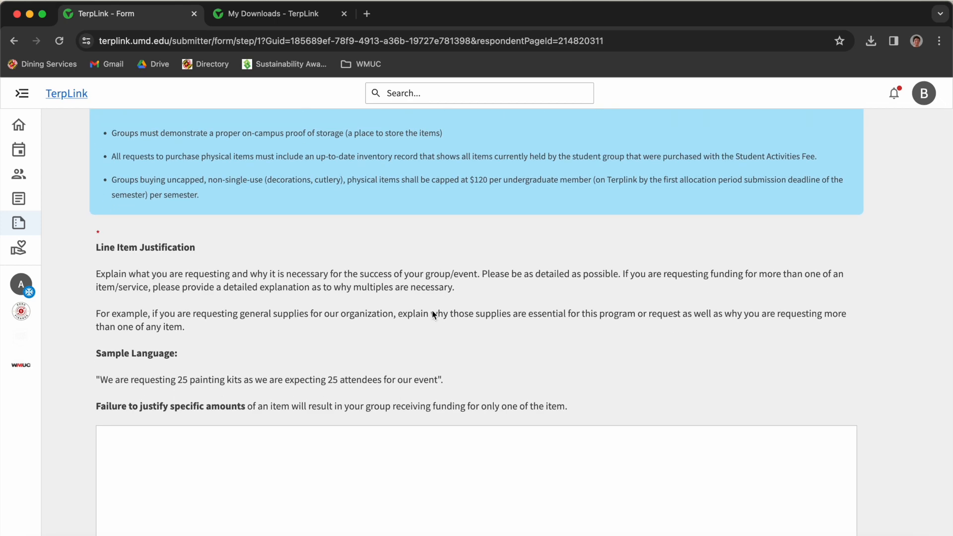
- Select the full WMUC justification text in Google Docs and put the caret in TerpLink's Line Item Justification box
key("ctrl+Right")
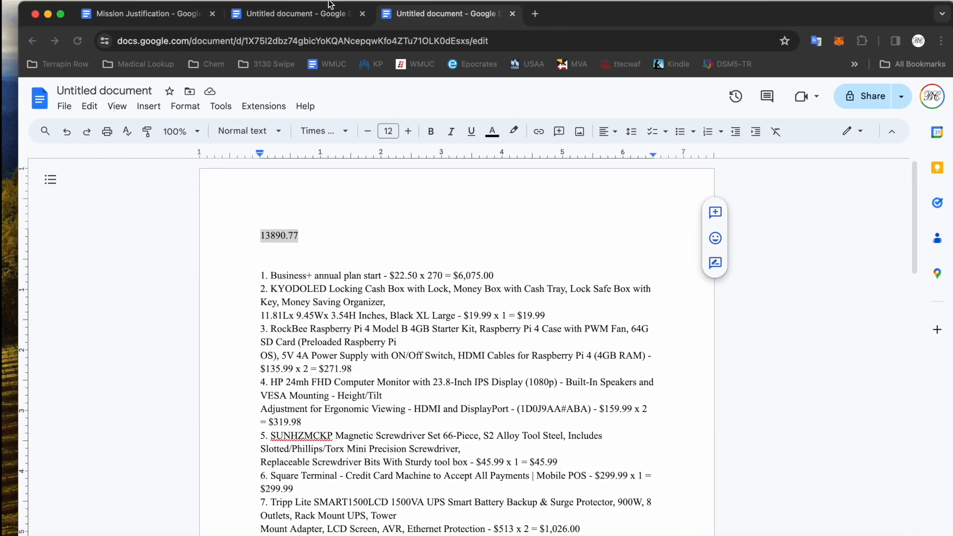
left_click(321, 14)
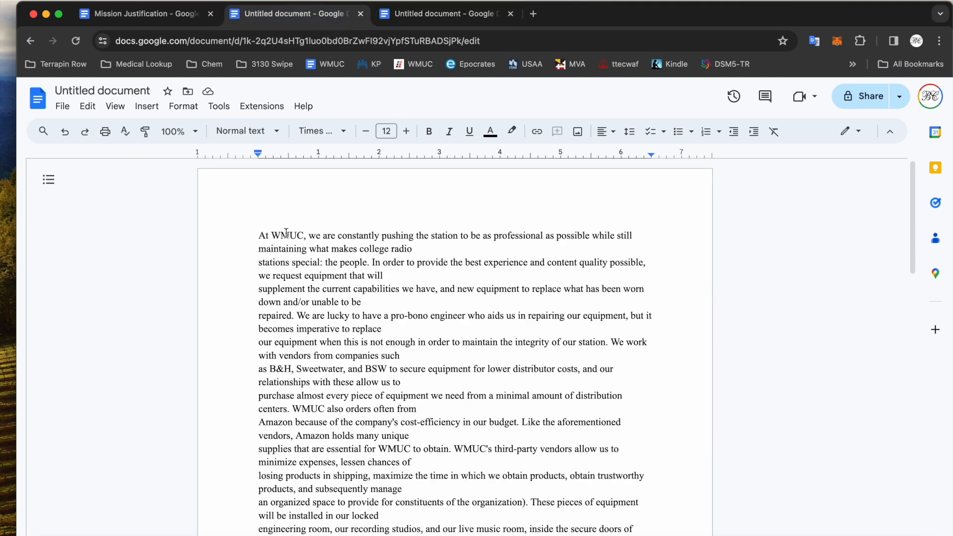
left_click(261, 234)
key("super+a")
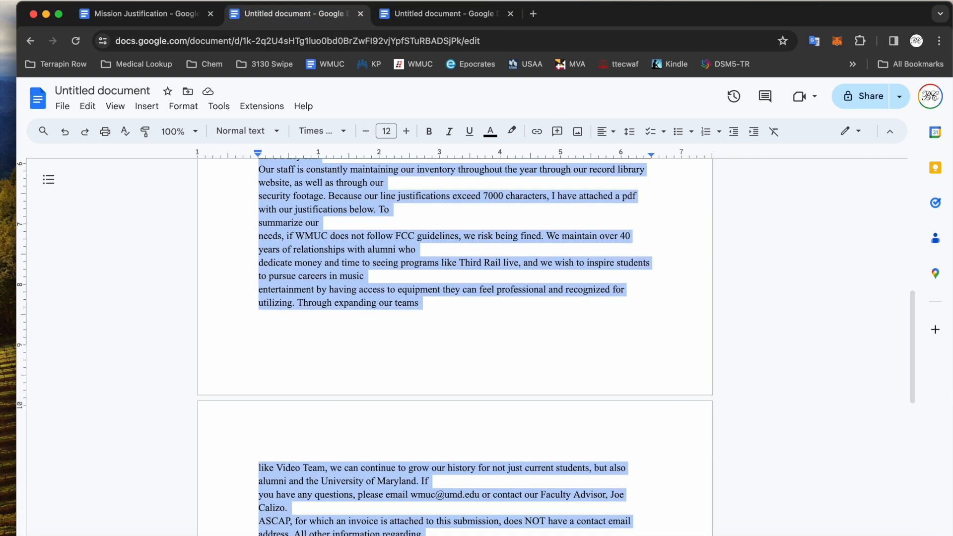
key("ctrl+Left")
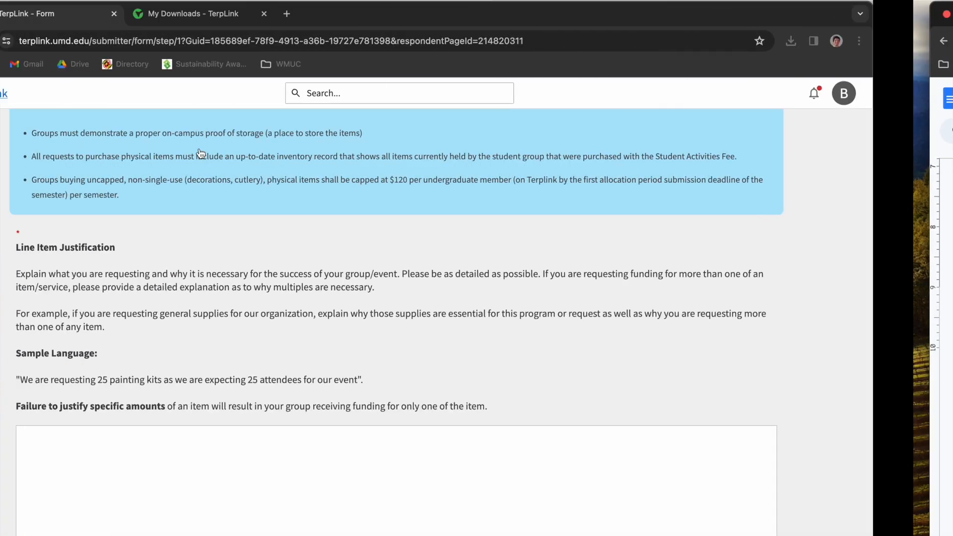
left_click(288, 460)
- Paste the WMUC justification into the Line Item Justification box and scroll through it
key("super+v")
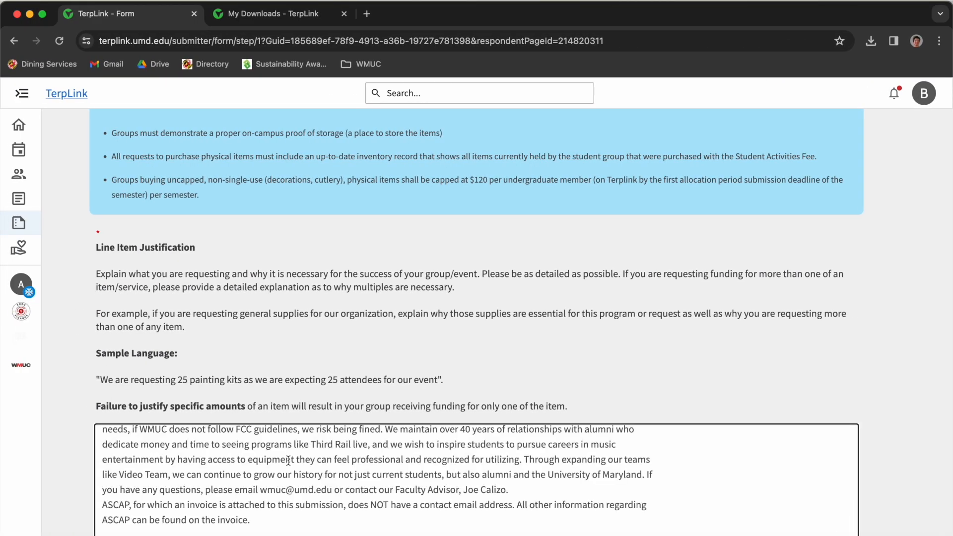
scroll(289, 460, "up", 10)
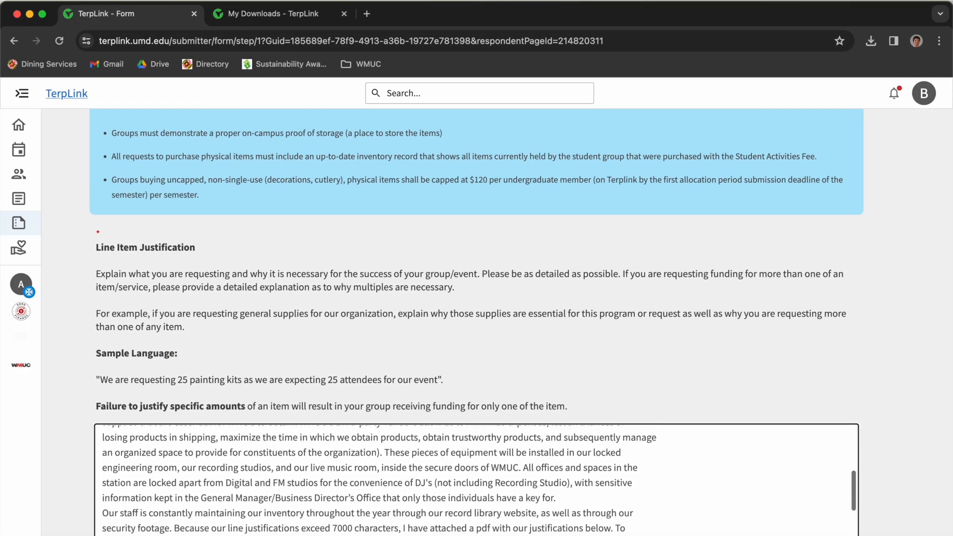
scroll(319, 288, "down", 3)
scroll(319, 298, "up", 2)
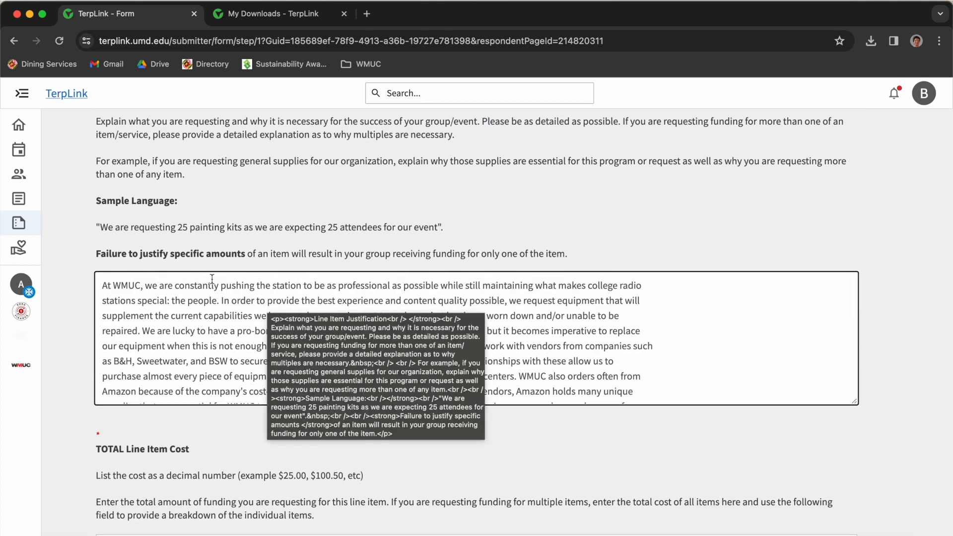
scroll(257, 307, "down", 5)
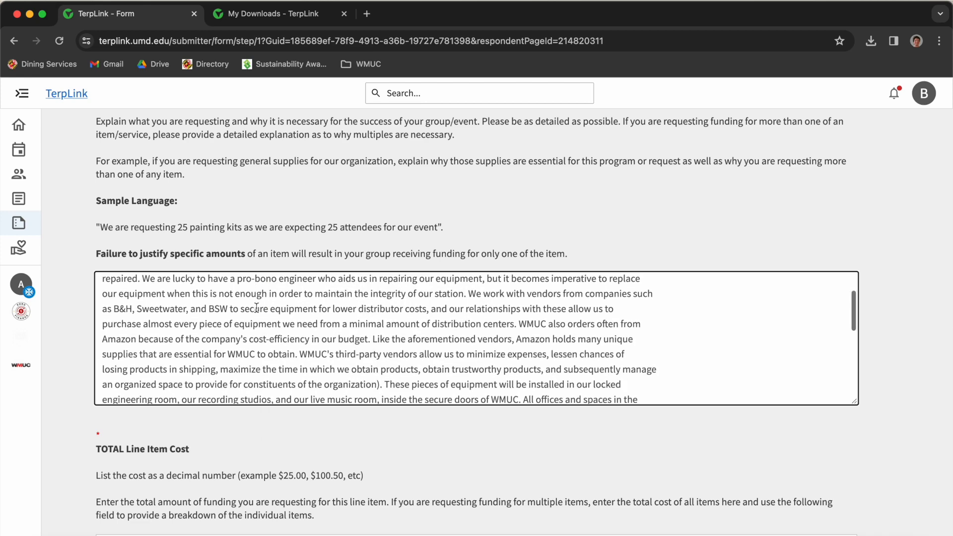
scroll(256, 308, "down", 1)
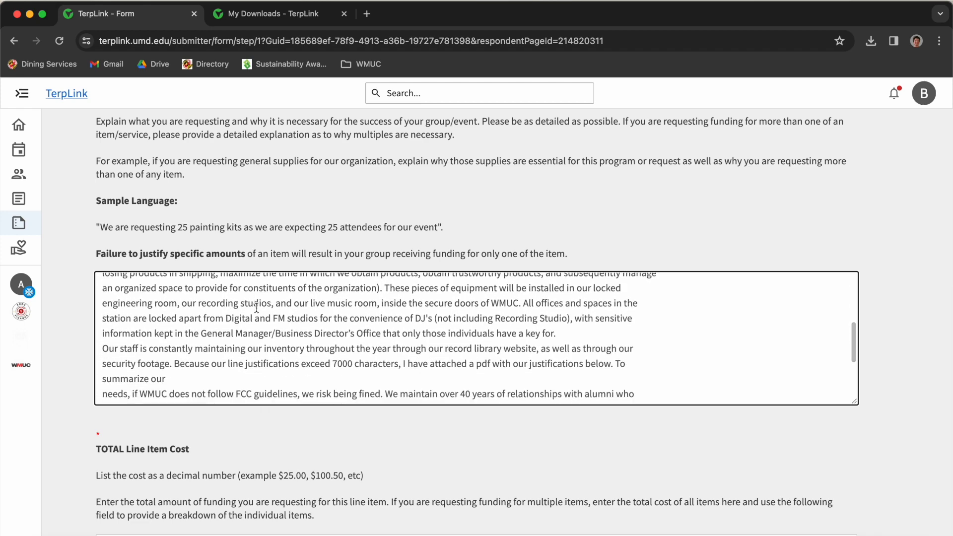
scroll(290, 342, "down", 2)
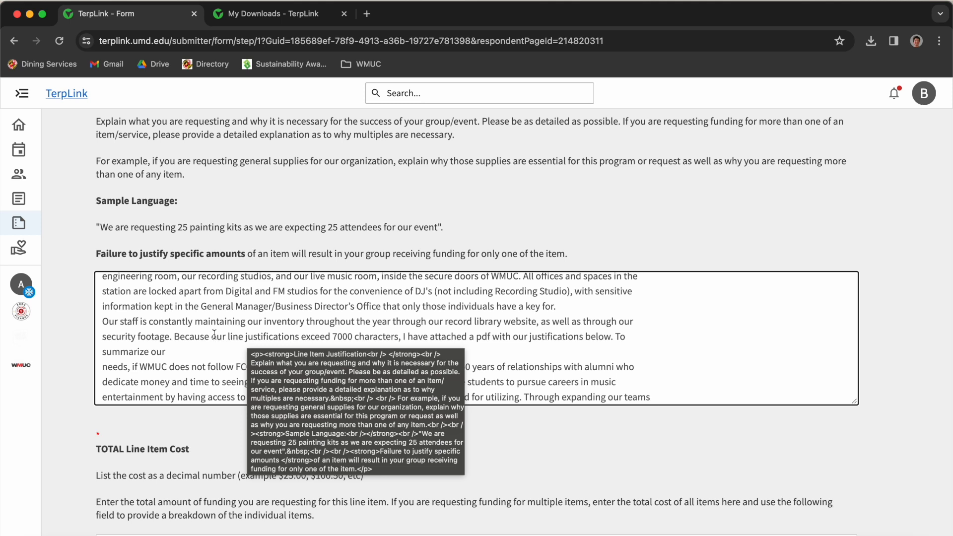
- Review the closing sentences, including the attached-PDF note and the ASCAP invoice note
left_click(720, 363)
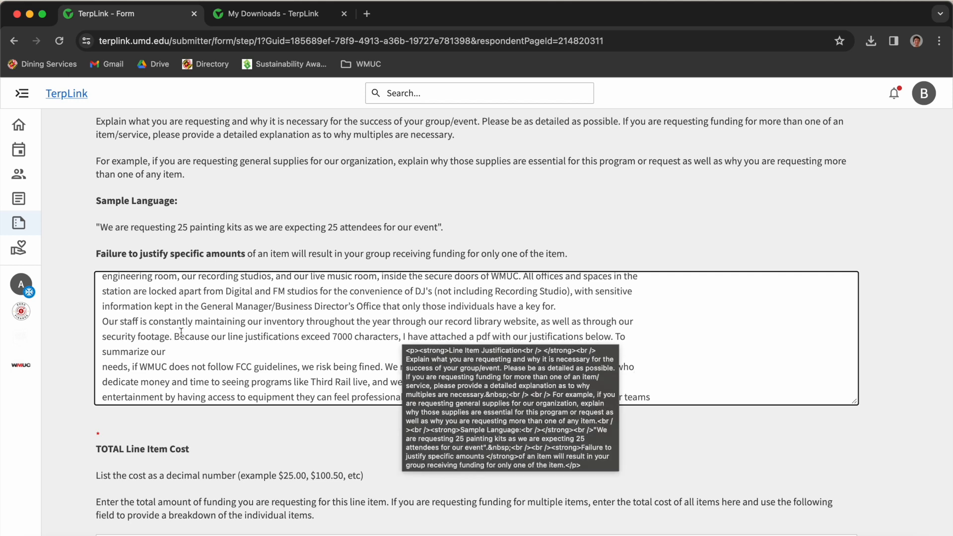
left_click_drag(174, 336, 203, 350)
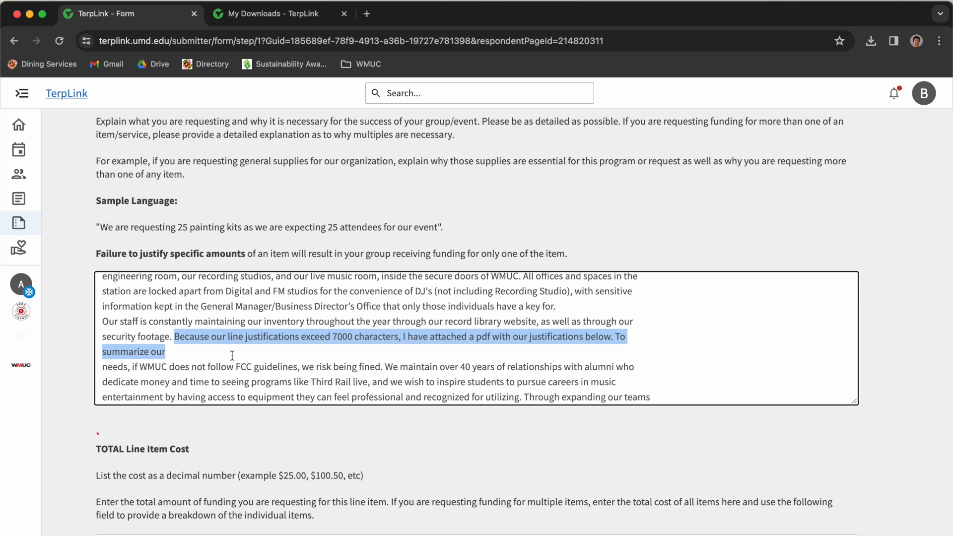
scroll(232, 355, "down", 3)
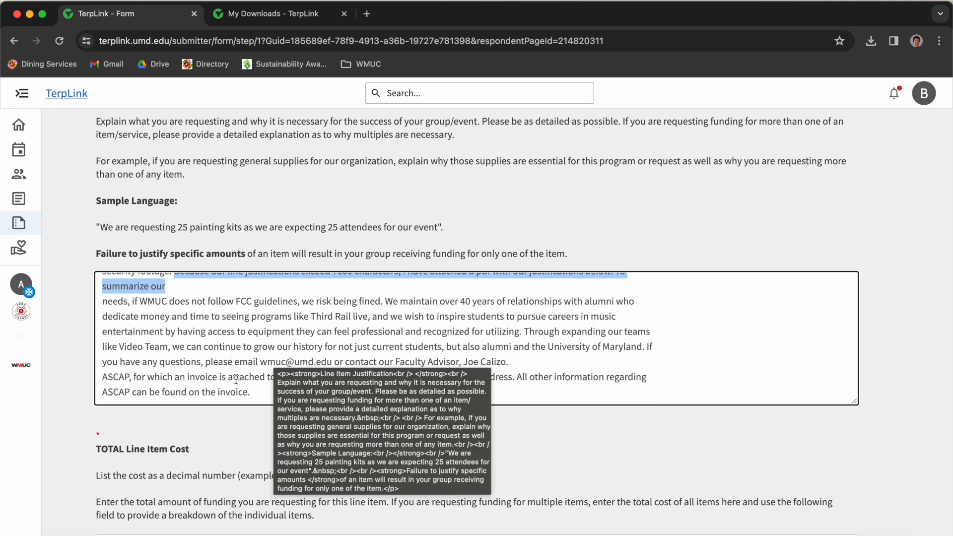
left_click(261, 398)
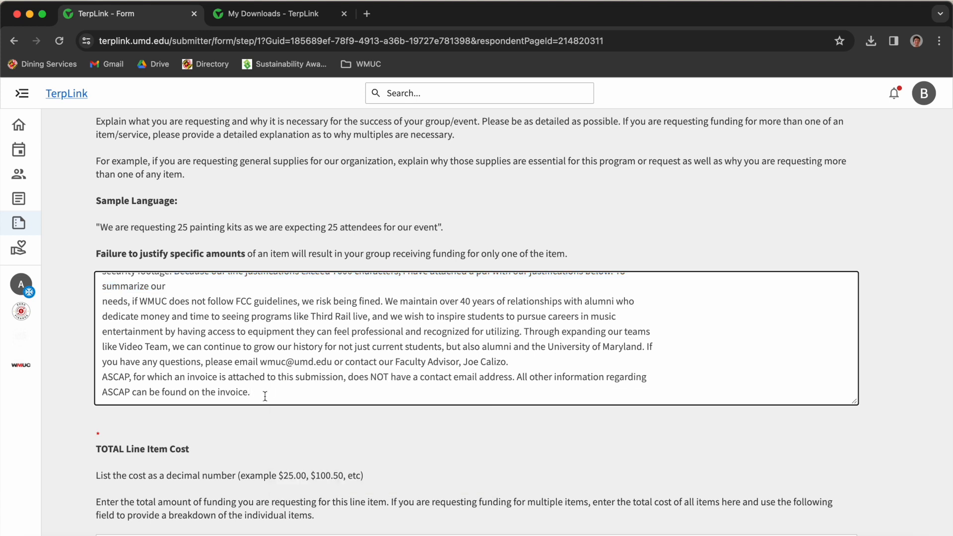
left_click_drag(265, 396, 104, 370)
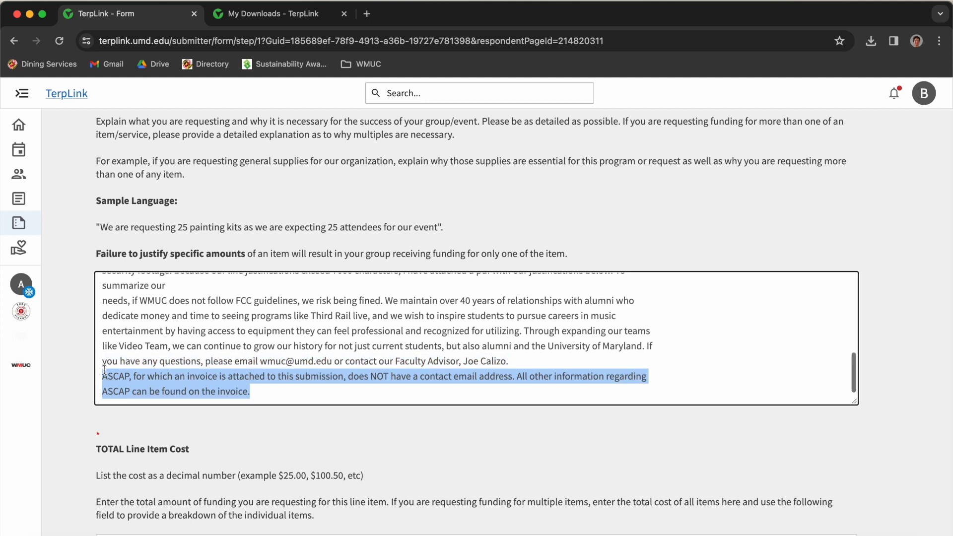
scroll(142, 428, "down", 2)
- Enter 13890.77 as the TOTAL Line Item Cost from the autofill suggestion
scroll(142, 428, "down", 5)
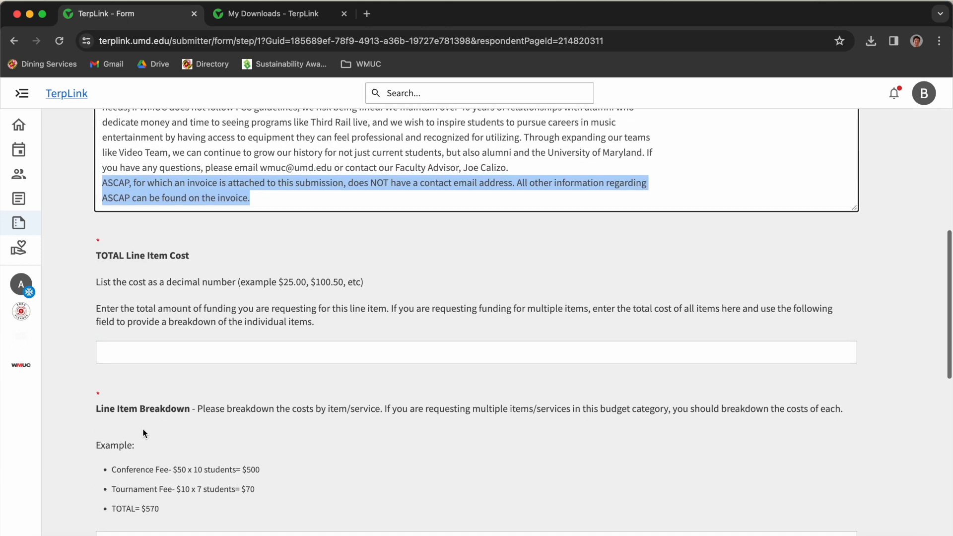
left_click(284, 357)
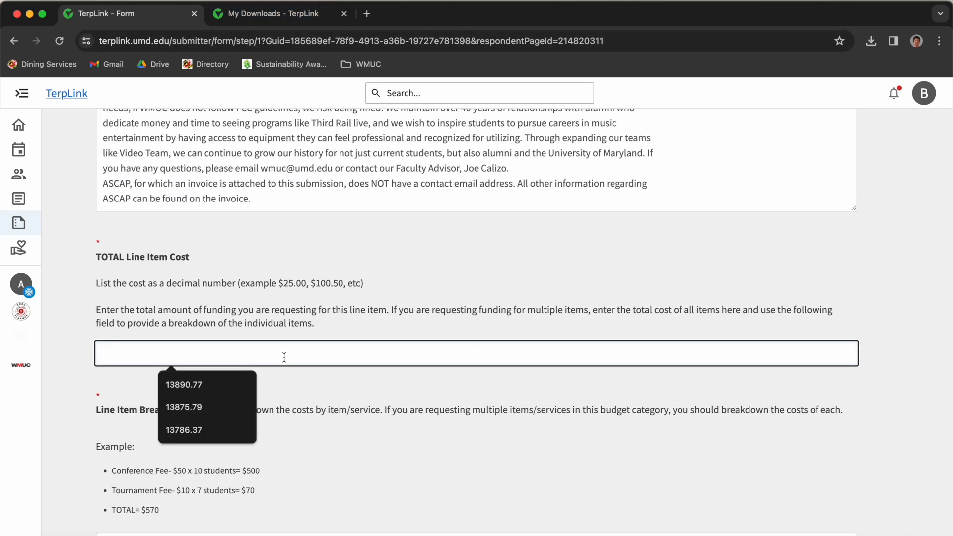
left_click(198, 385)
left_click(230, 376)
scroll(230, 373, "down", 1)
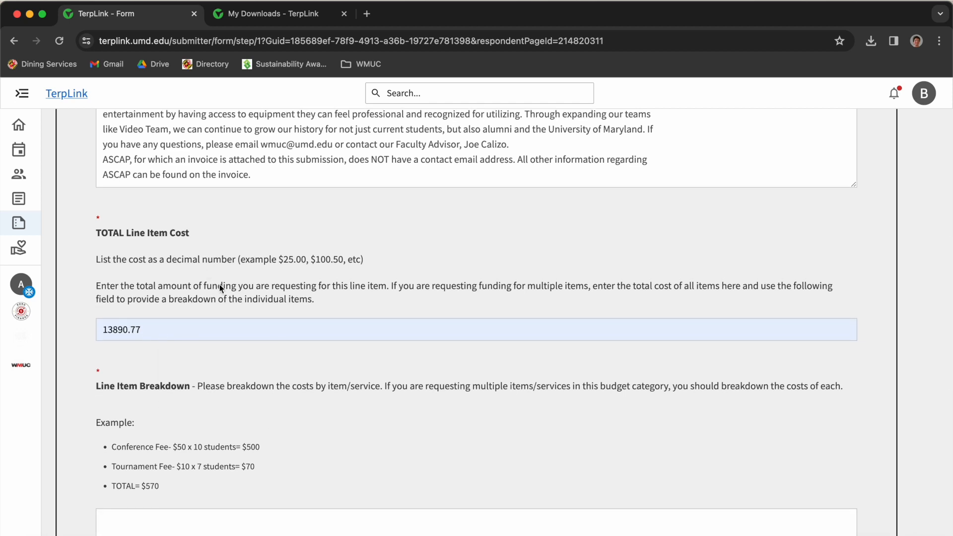
scroll(240, 299, "down", 3)
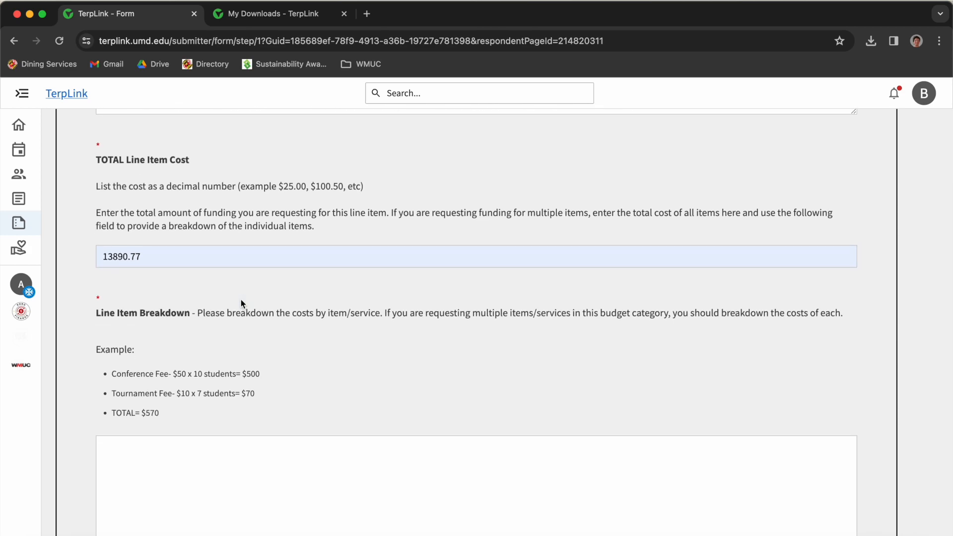
key("ctrl+Right")
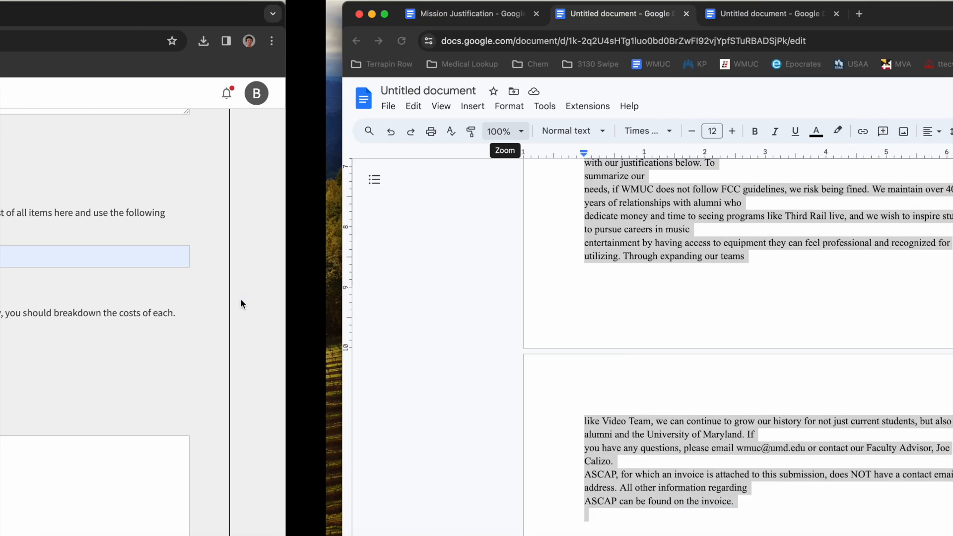
- Copy the itemized equipment price list through TOTAL=$13,890.77 and paste it into Line Item Breakdown
left_click(428, 16)
left_click(257, 247)
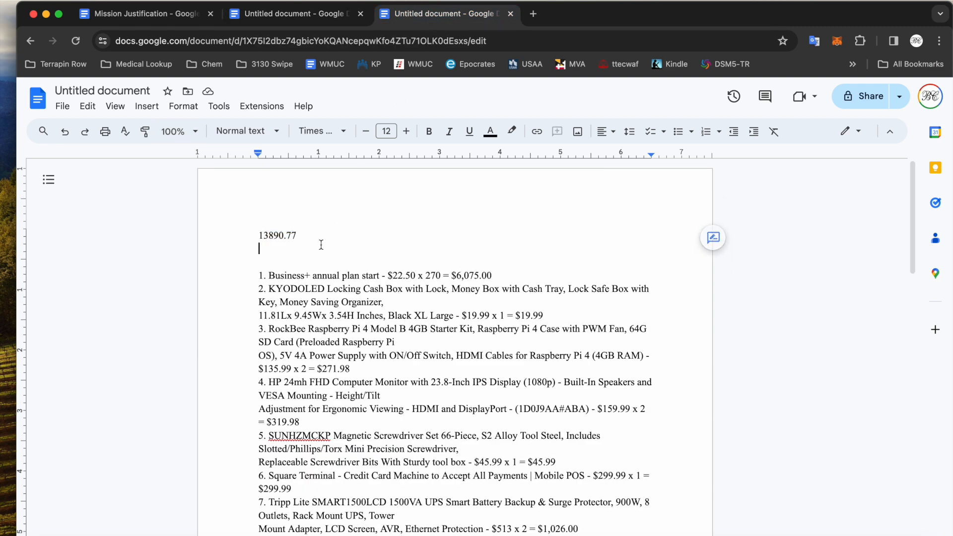
left_click_drag(259, 275, 488, 513)
key("ctrl+Left")
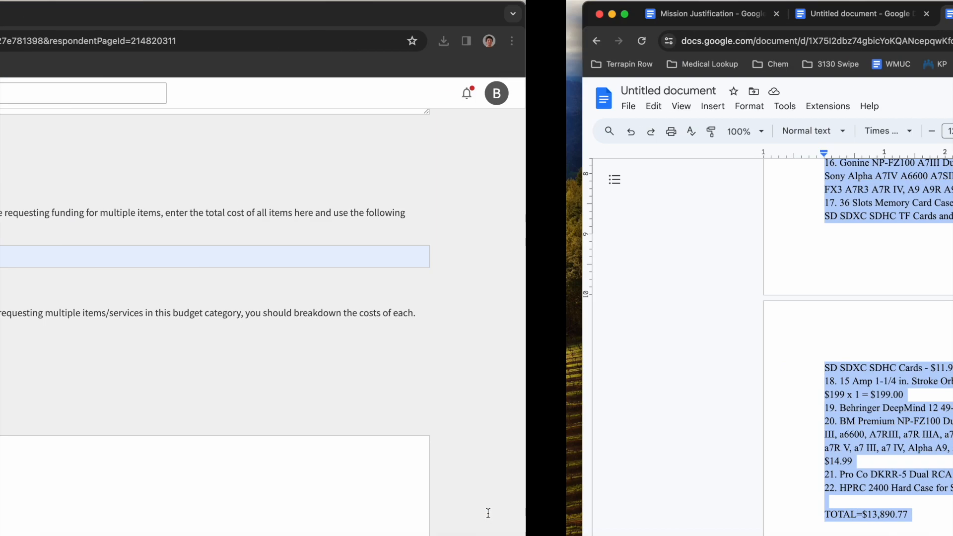
left_click(301, 468)
left_click_drag(113, 373, 379, 396)
left_click(312, 479)
key("super+v")
scroll(262, 429, "up", 15)
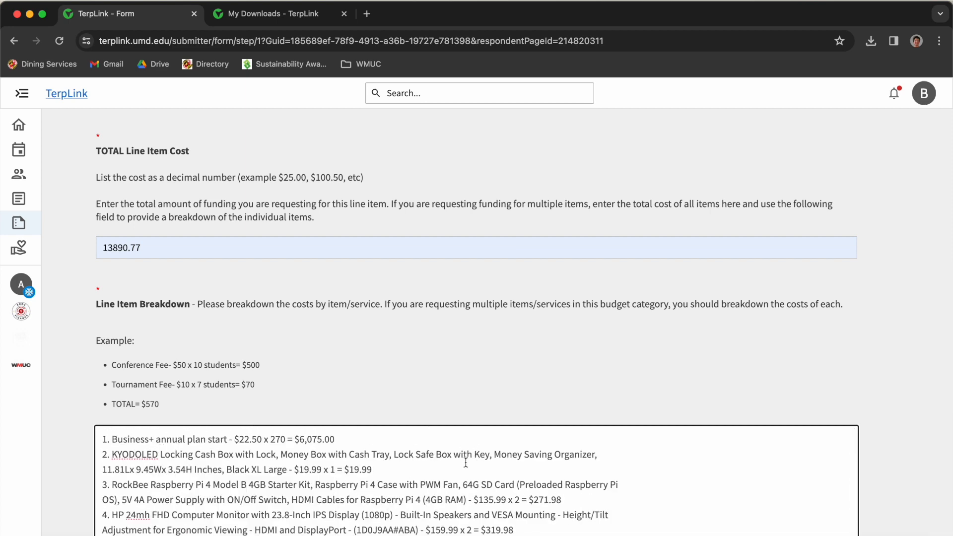
- Check item 2's $19.99 price and delete the Business+ annual plan line from the breakdown
left_click(290, 473)
left_click(300, 470)
left_click_drag(296, 469, 323, 473)
left_click_drag(348, 470, 383, 470)
scroll(382, 471, "down", 15)
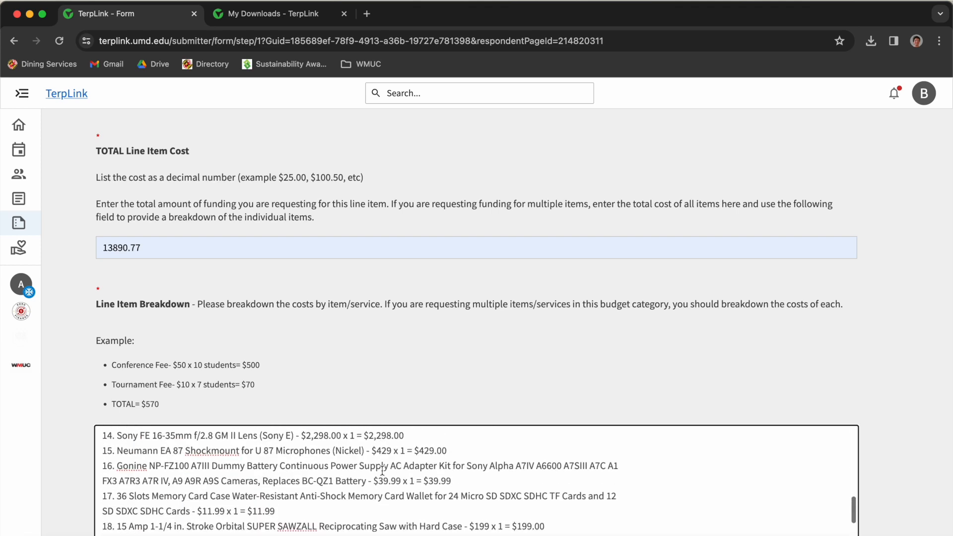
scroll(382, 470, "up", 15)
left_click_drag(347, 438, 97, 438)
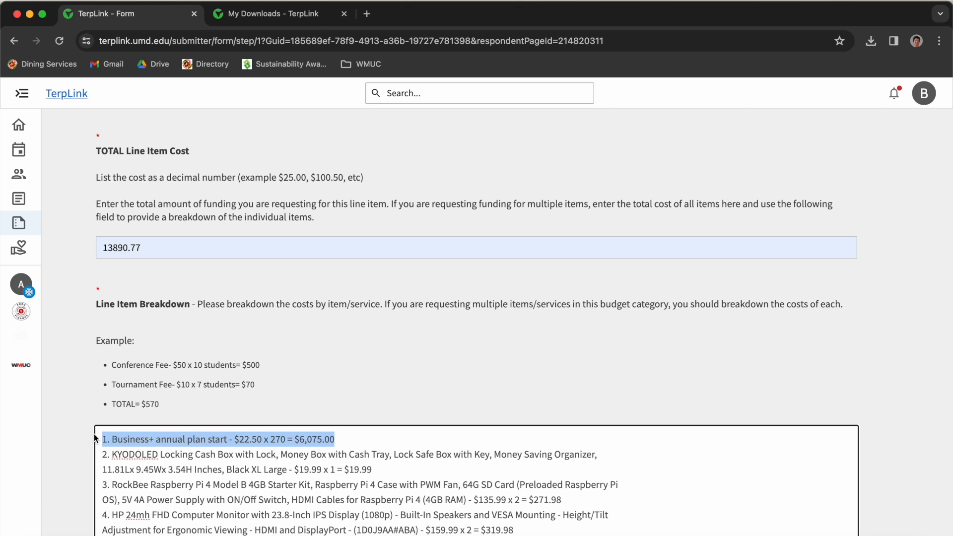
key("BackSpace")
key("Delete")
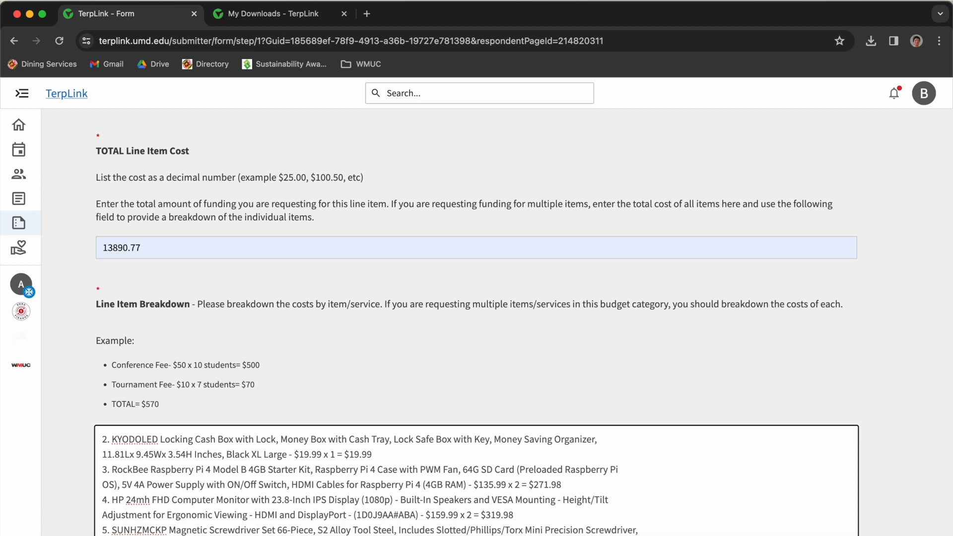
- Delete the Square Terminal line from the Line Item Breakdown
scroll(120, 467, "down", 5)
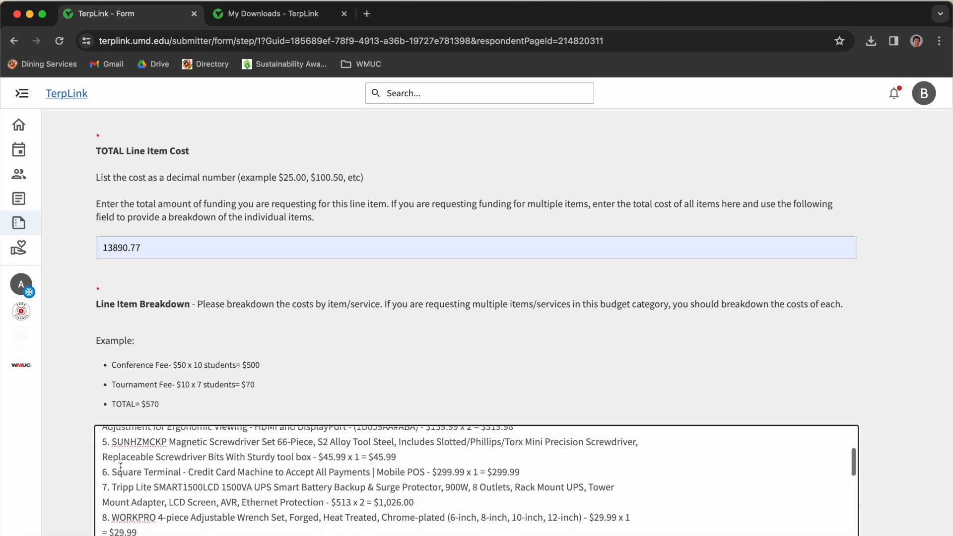
scroll(120, 468, "down", 5)
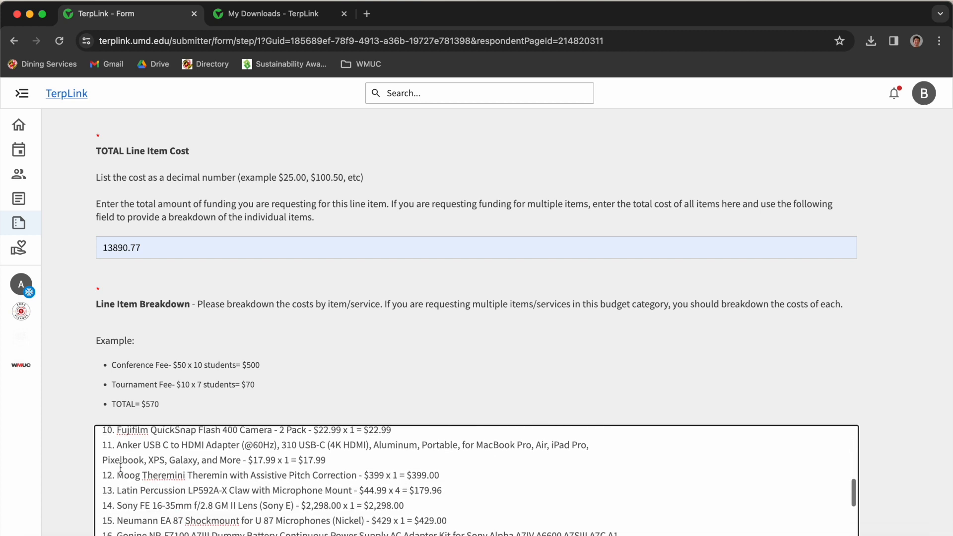
scroll(120, 468, "down", 5)
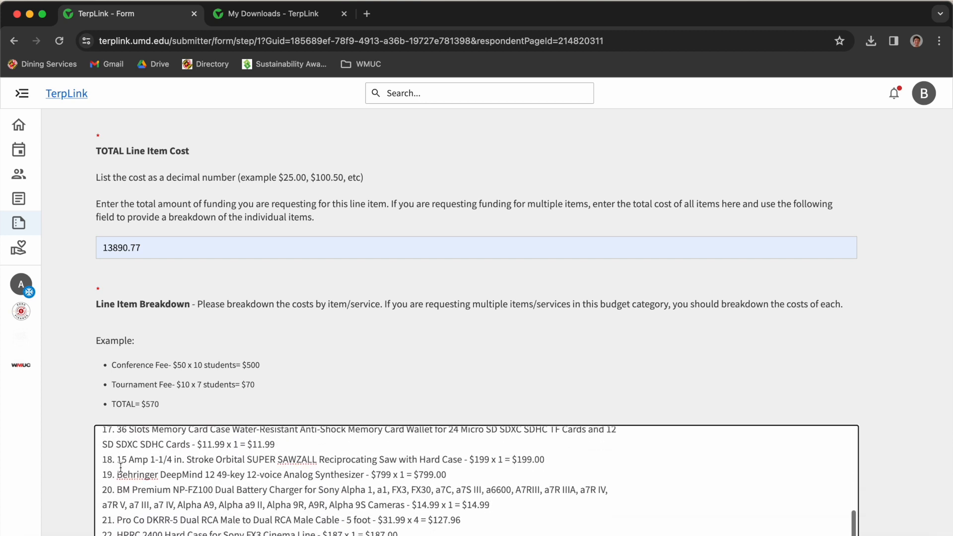
scroll(121, 467, "up", 5)
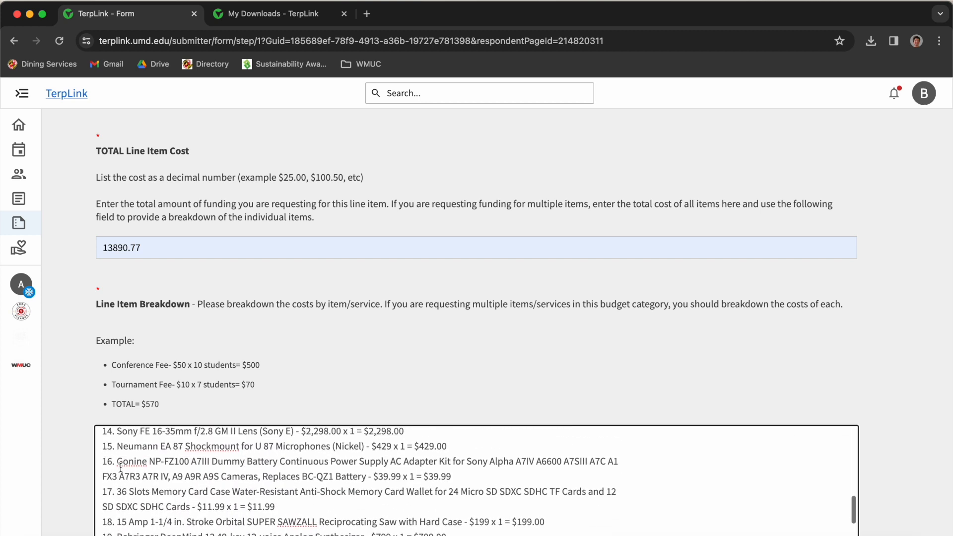
scroll(121, 467, "up", 6)
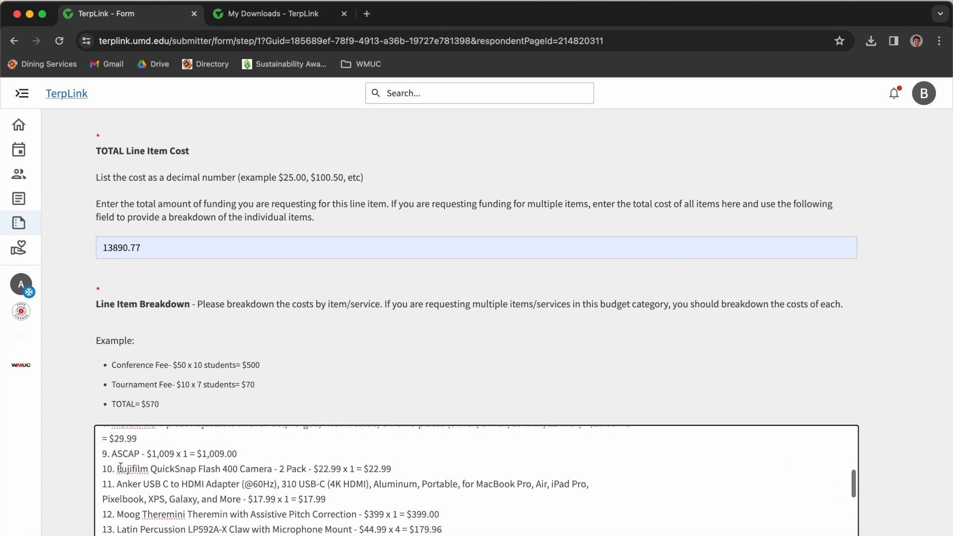
scroll(120, 467, "up", 3)
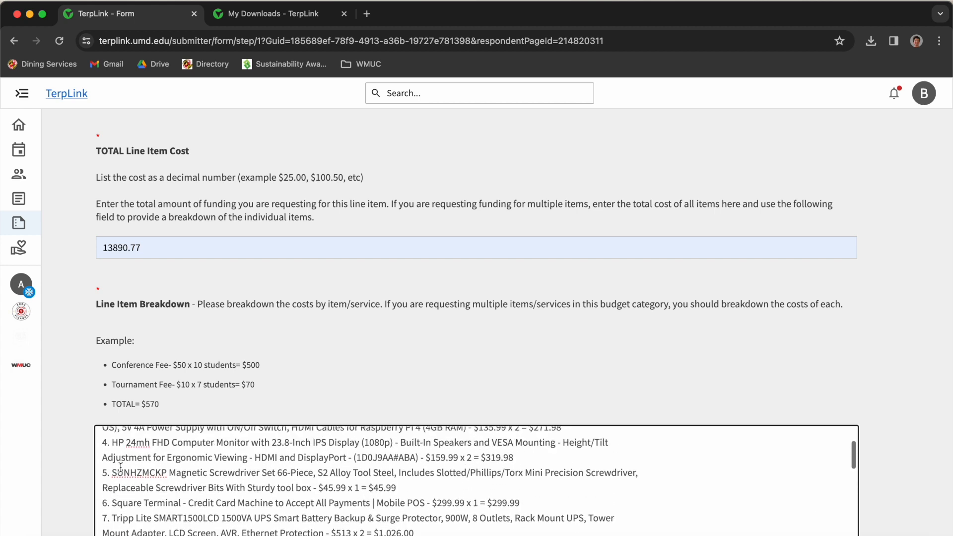
left_click_drag(521, 510, 90, 510)
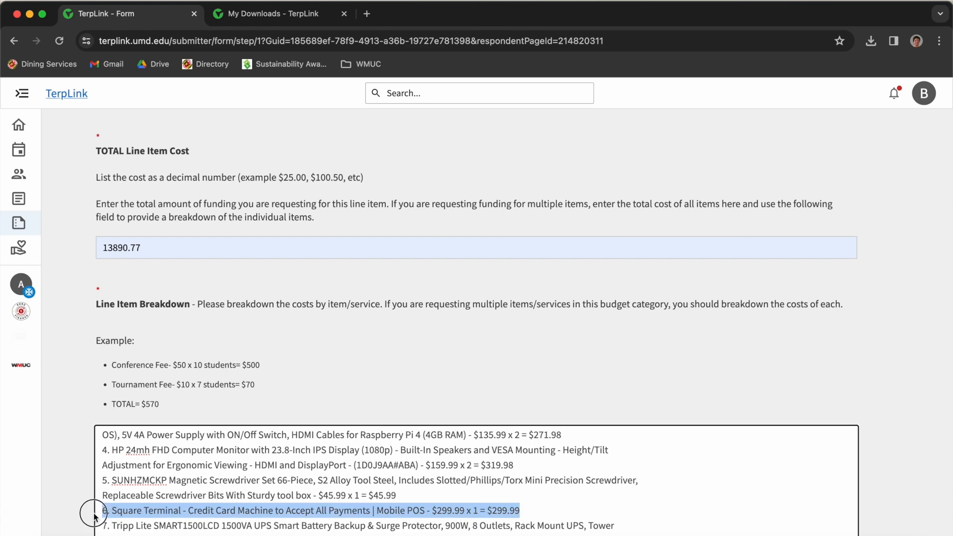
key("BackSpace")
key("BackSpace")
- Verify the breakdown's TOTAL of $13,890.77 and scroll down to the Line Item Documentation section
scroll(211, 480, "up", 3)
left_click_drag(153, 440, 228, 535)
left_click(232, 514)
scroll(233, 514, "down", 10)
scroll(233, 514, "down", 3)
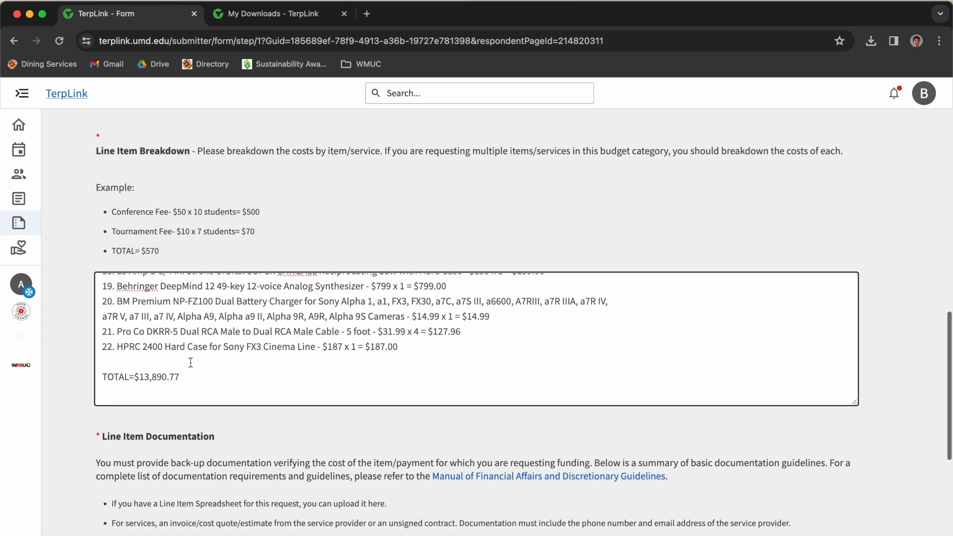
left_click_drag(198, 376, 135, 376)
key("Up")
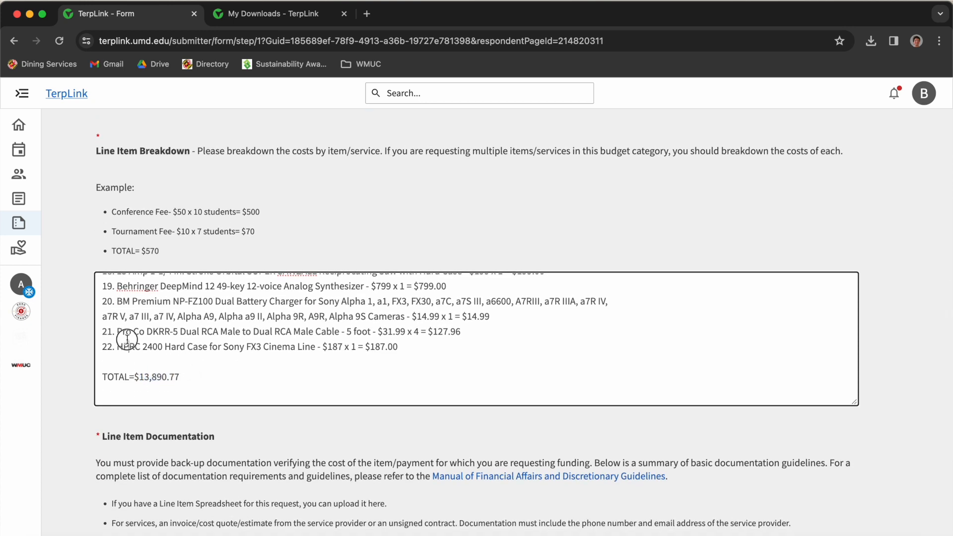
left_click_drag(134, 376, 189, 376)
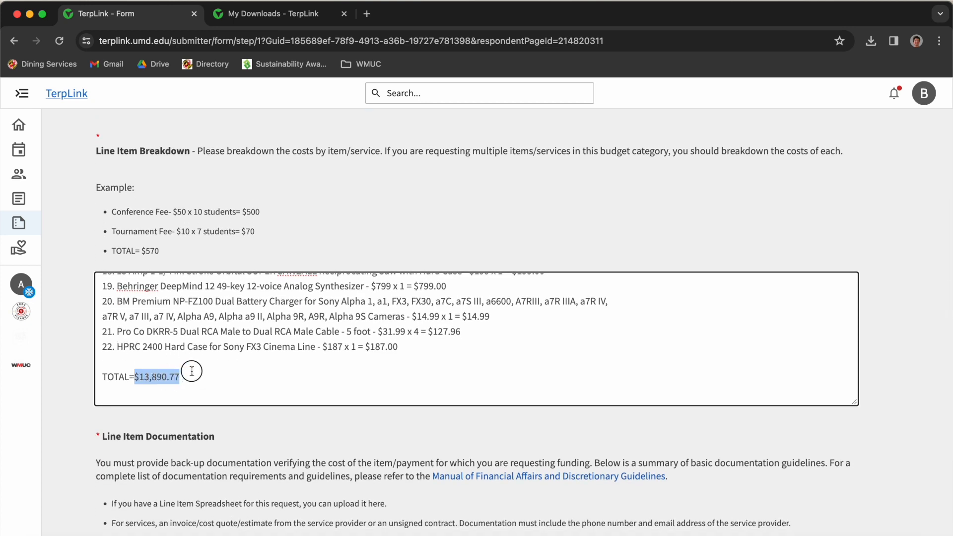
left_click(188, 322)
scroll(202, 370, "down", 4)
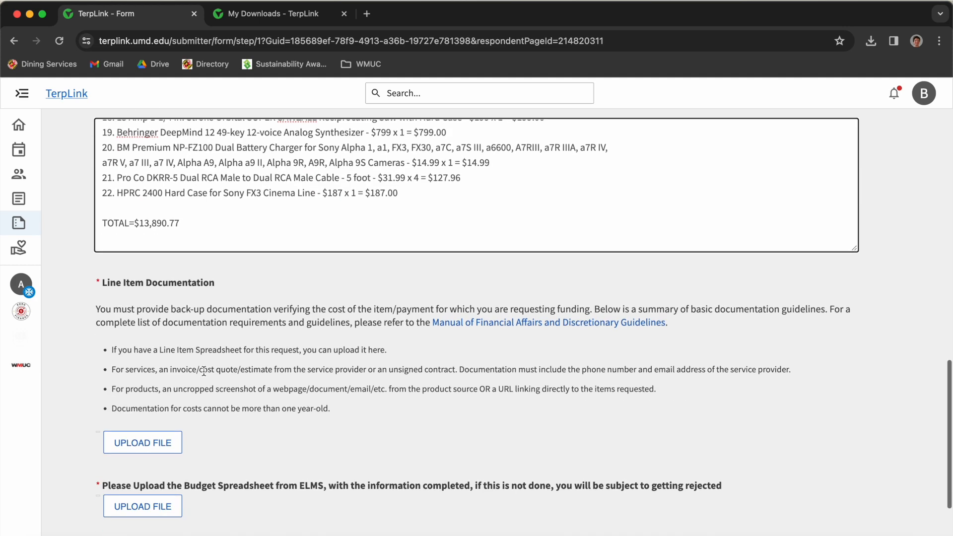
left_click_drag(95, 277, 223, 286)
- Start a Line Item Documentation upload and bring up the file picker
left_click(211, 308)
left_click(166, 421)
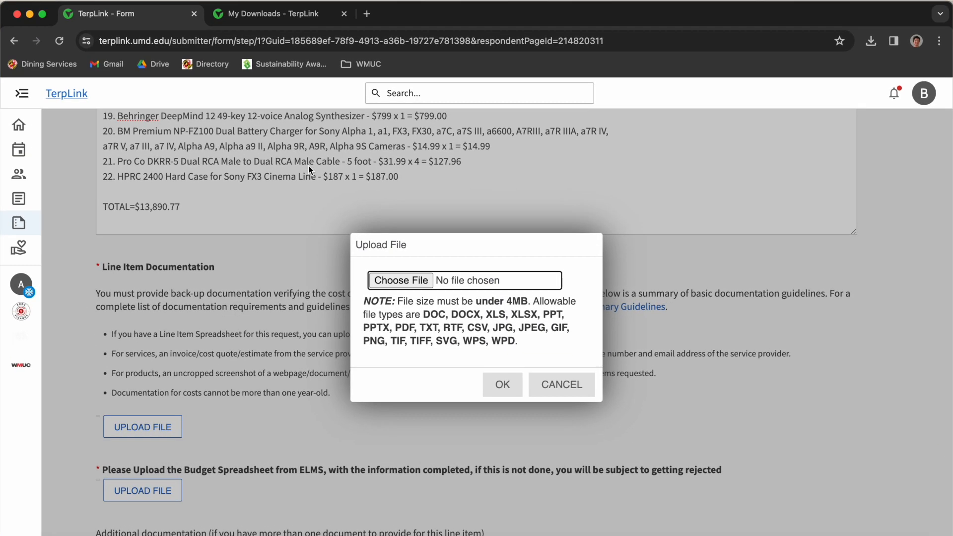
left_click(400, 279)
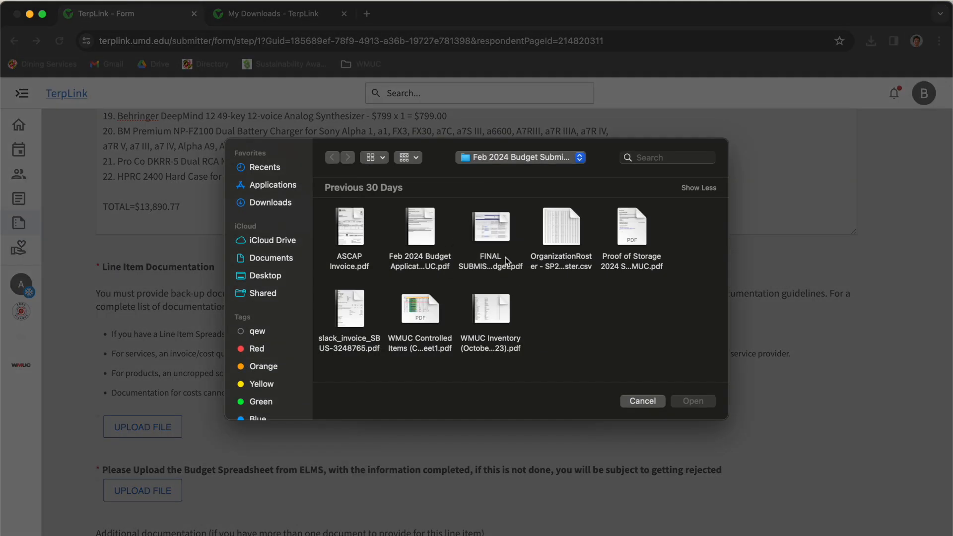
- Select the FINAL SUBMISSION COPY budget PDF and check that its last page shows the $13,890.77 total
left_click(498, 230)
key("space")
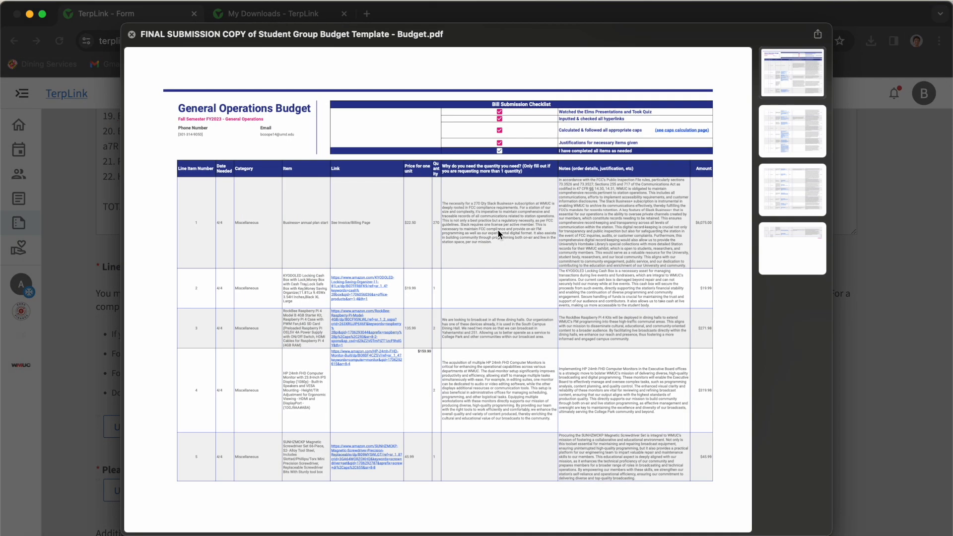
scroll(498, 230, "down", 10)
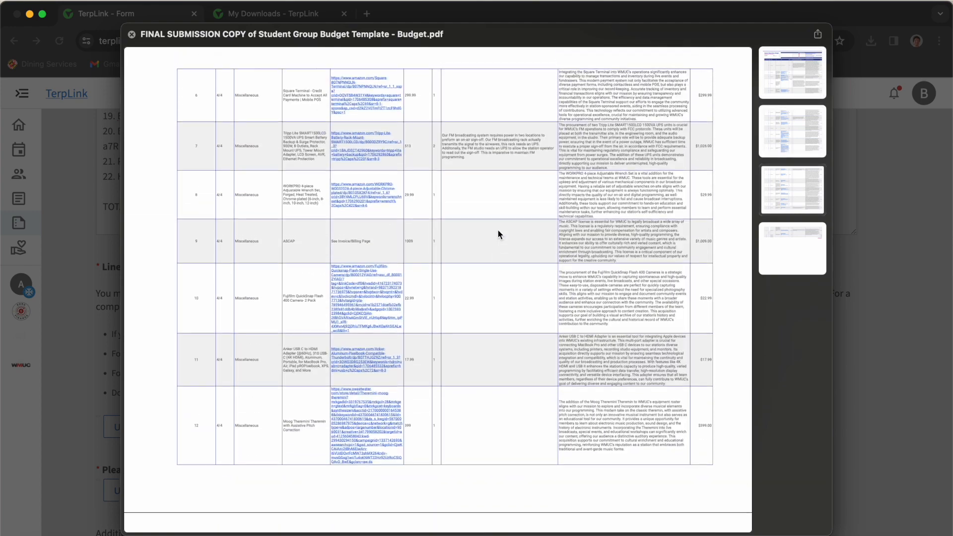
scroll(498, 230, "up", 10)
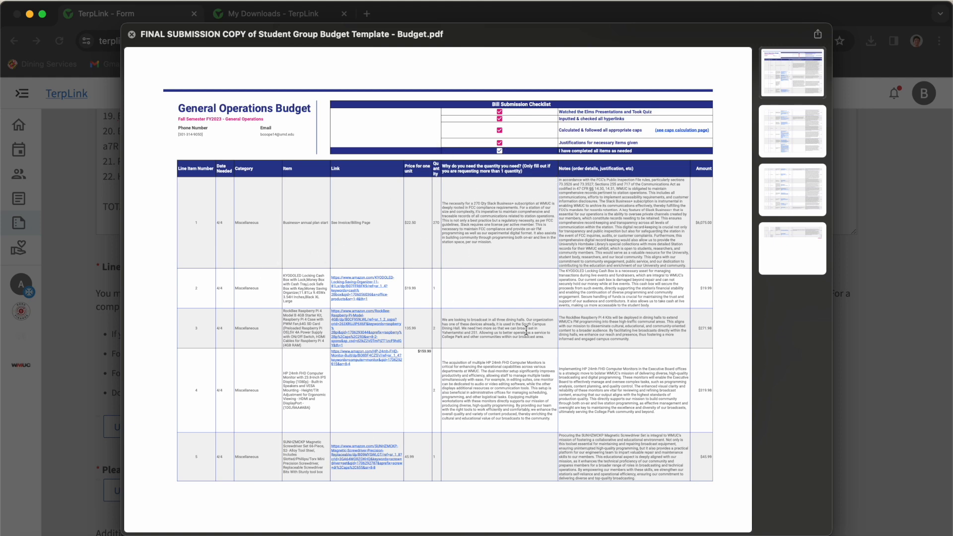
scroll(585, 378, "down", 10)
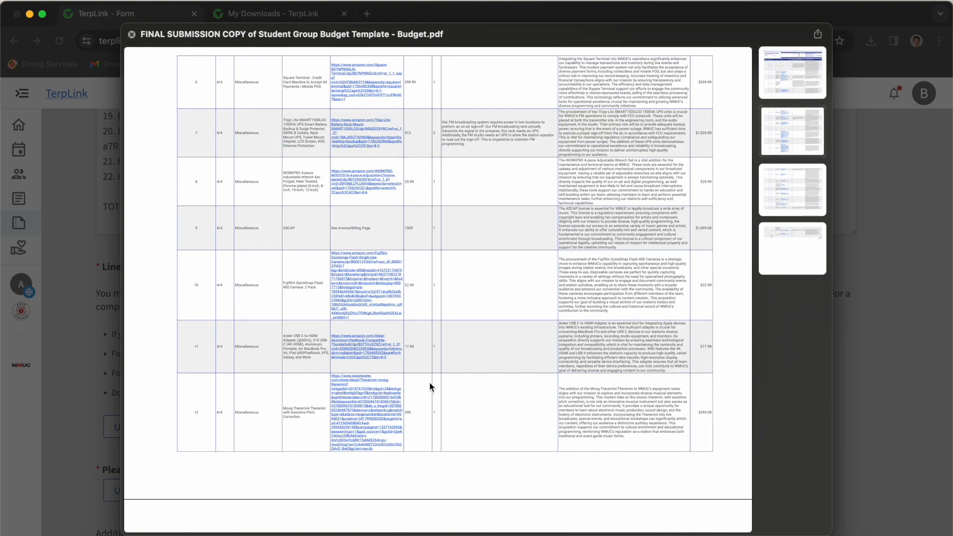
scroll(553, 444, "down", 20)
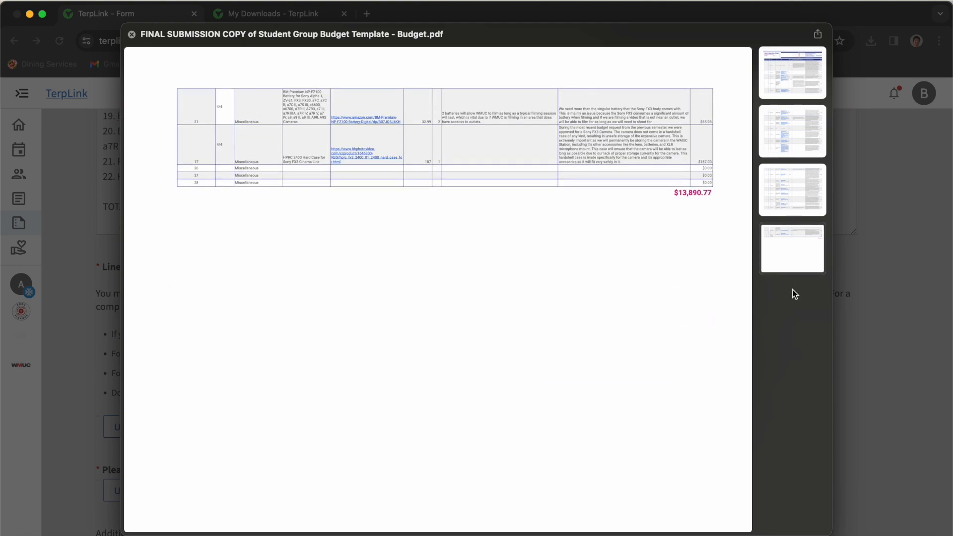
left_click(789, 269)
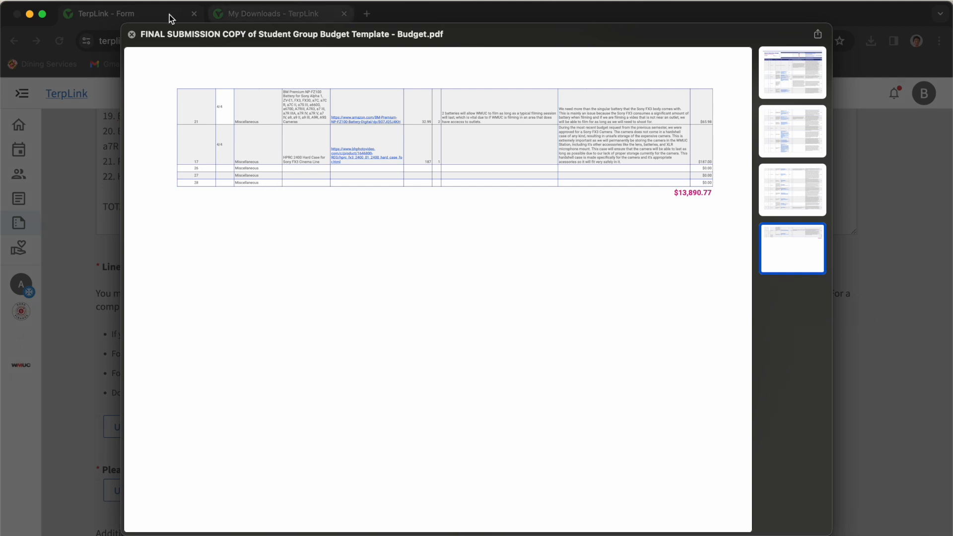
left_click(132, 34)
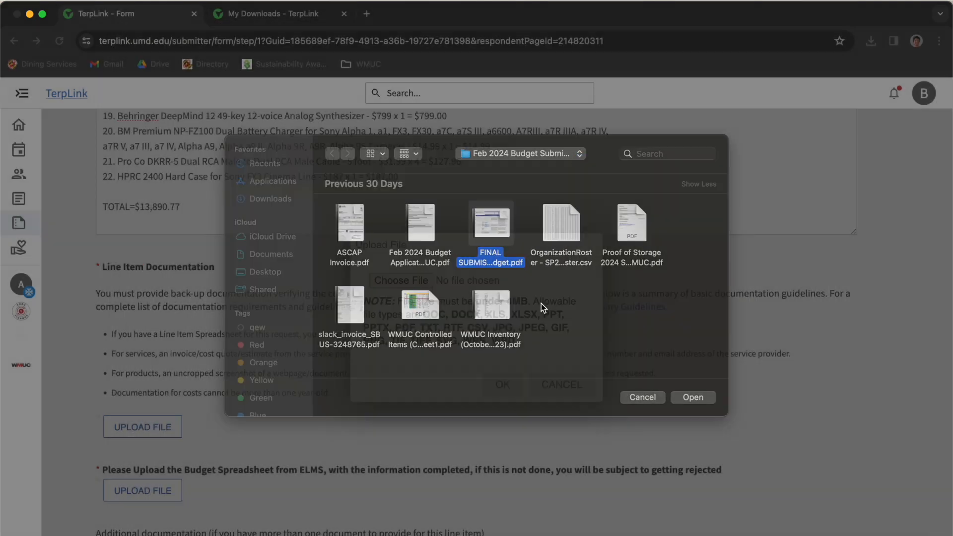
- Attach the FINAL SUBMISSION COPY budget PDF under Line Item Documentation and review the documentation guidelines
key("Return")
left_click(493, 385)
scroll(283, 422, "down", 2)
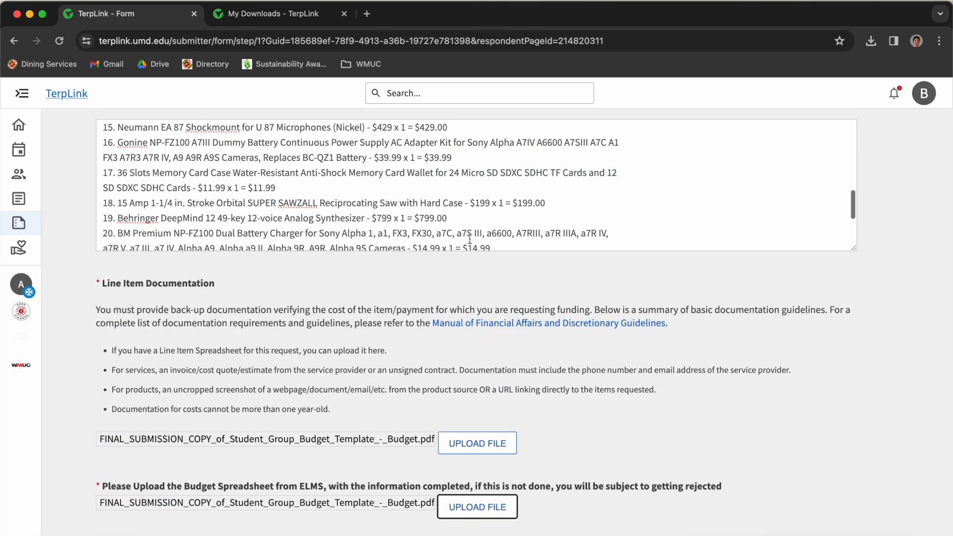
left_click_drag(81, 279, 330, 404)
left_click(329, 403)
- Start the Budget Spreadsheet upload, select the final budget PDF and preview it
scroll(330, 406, "down", 3)
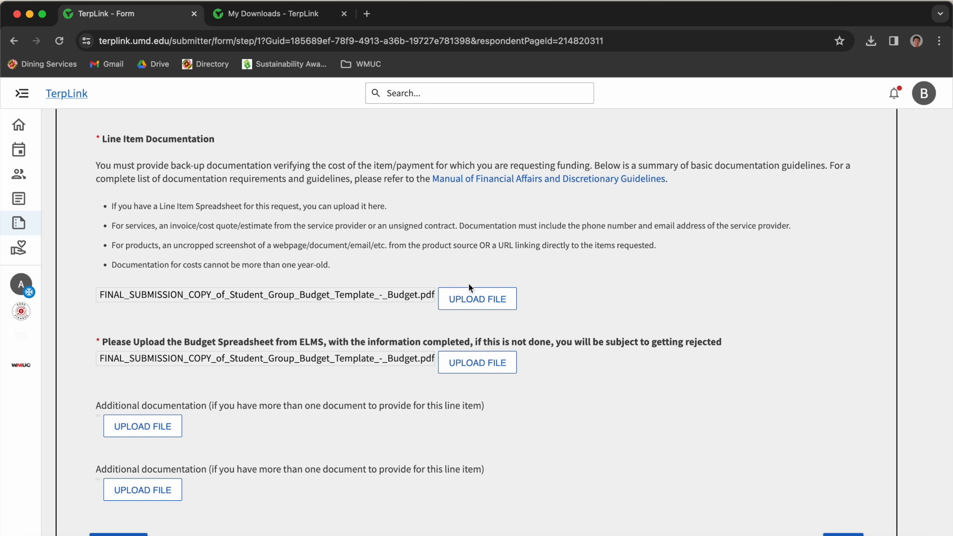
left_click_drag(97, 343, 586, 351)
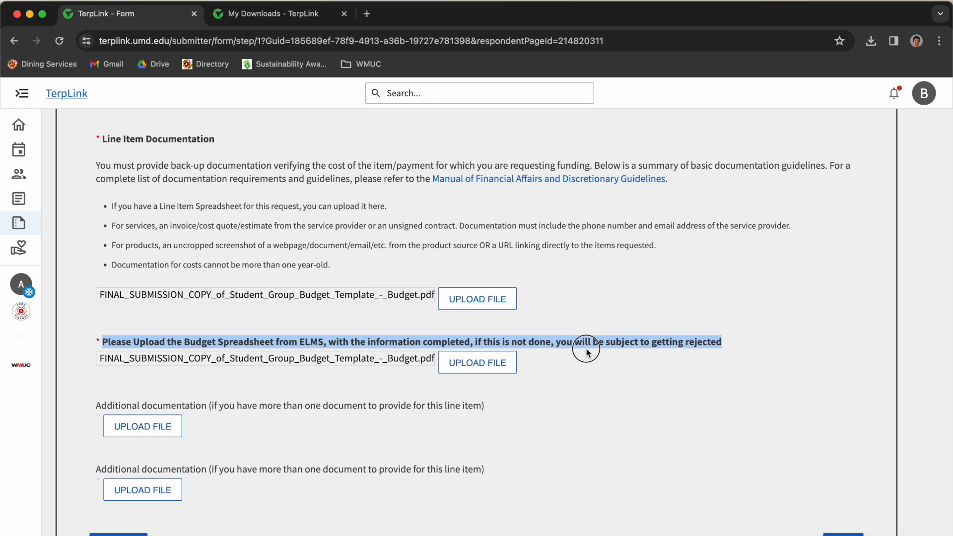
left_click(478, 362)
left_click(397, 281)
left_click(496, 226)
key("space")
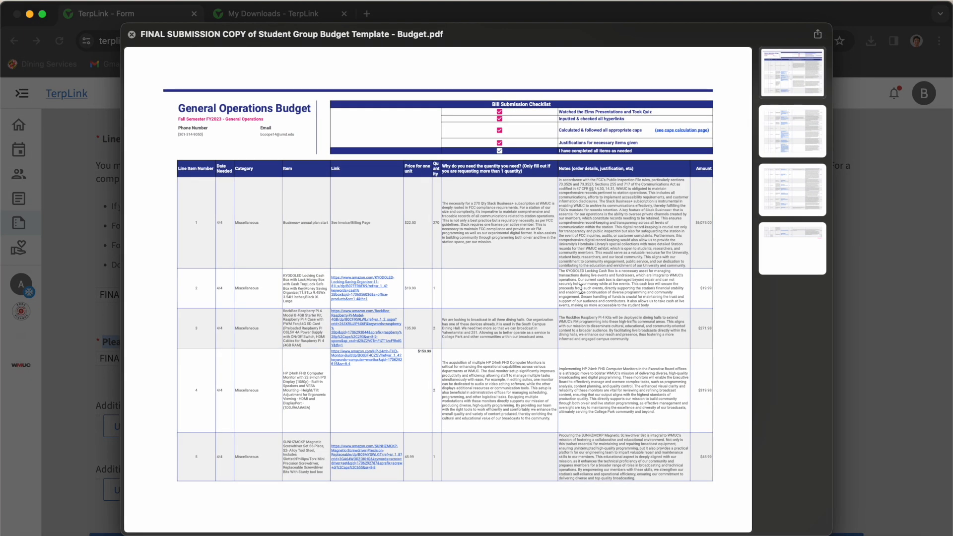
- Scroll the budget PDF preview down to the last page with the $13,890.77 grand total
left_click_drag(572, 215, 661, 276)
left_click(661, 278)
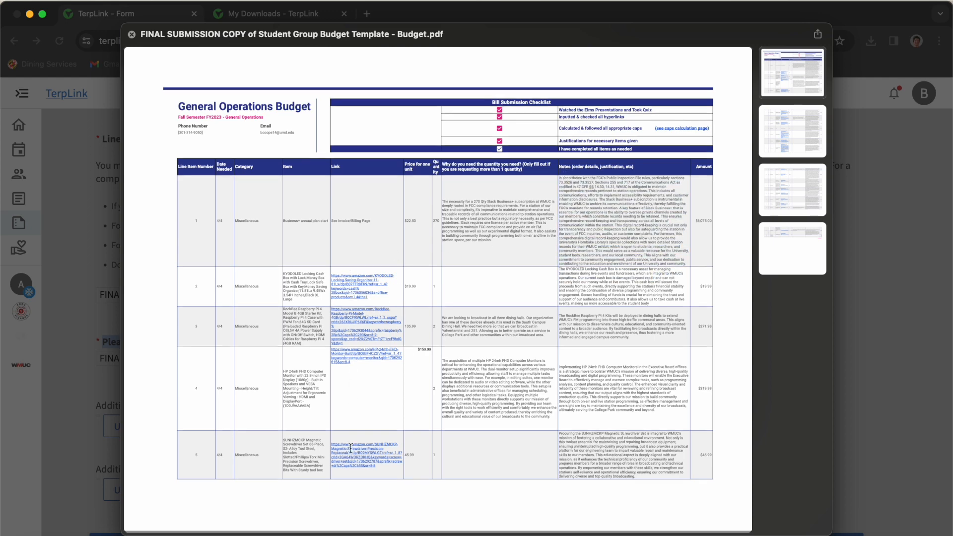
scroll(346, 291, "down", 10)
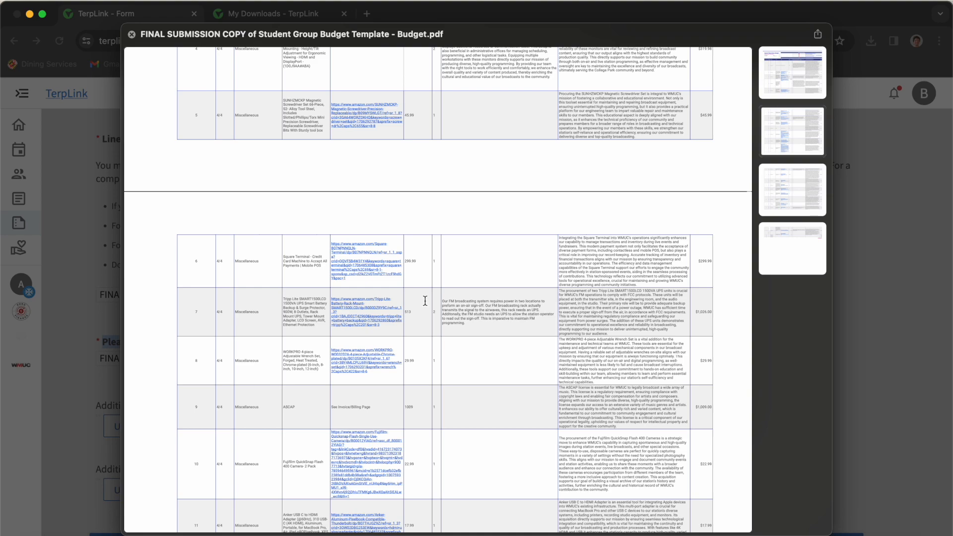
scroll(425, 301, "down", 15)
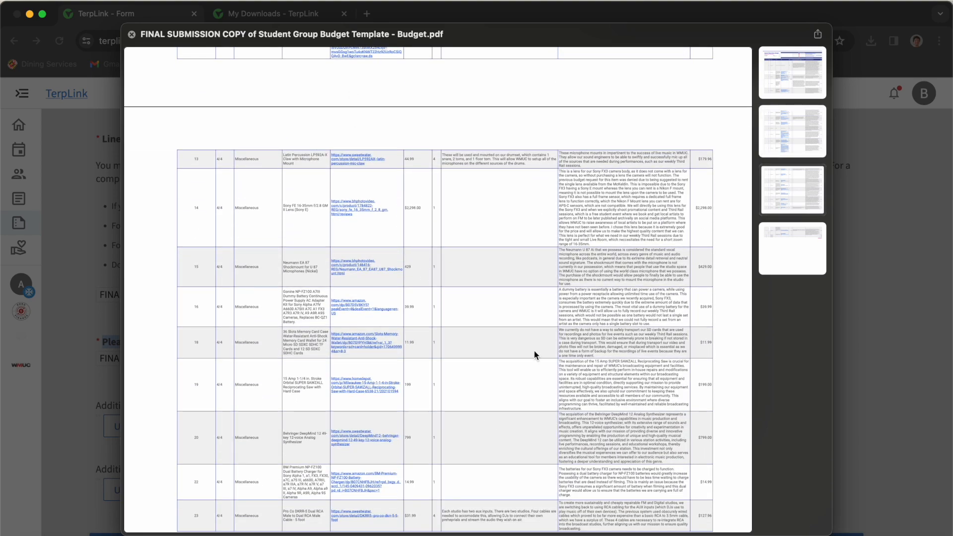
scroll(340, 331, "down", 15)
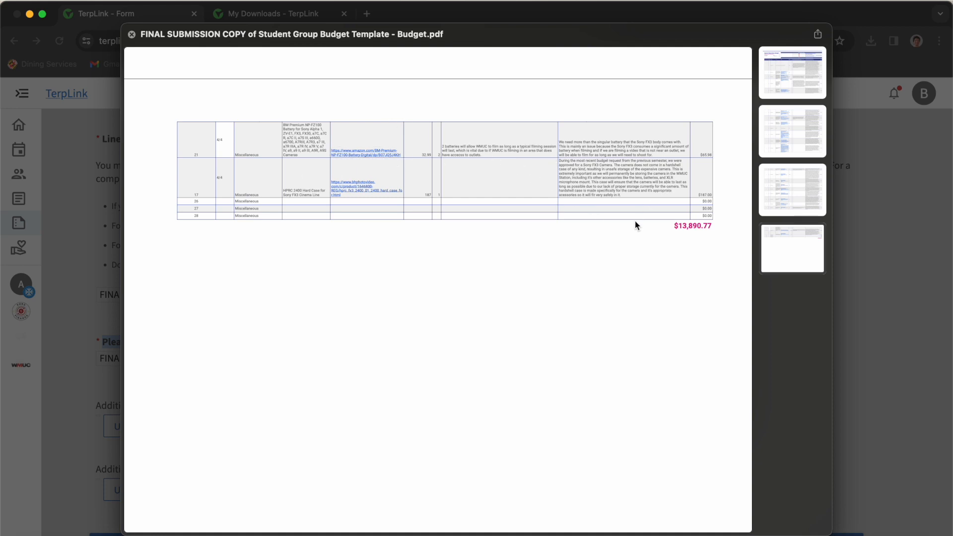
- Close the budget PDF preview to get back to the file picker
left_click(791, 291)
left_click(791, 291)
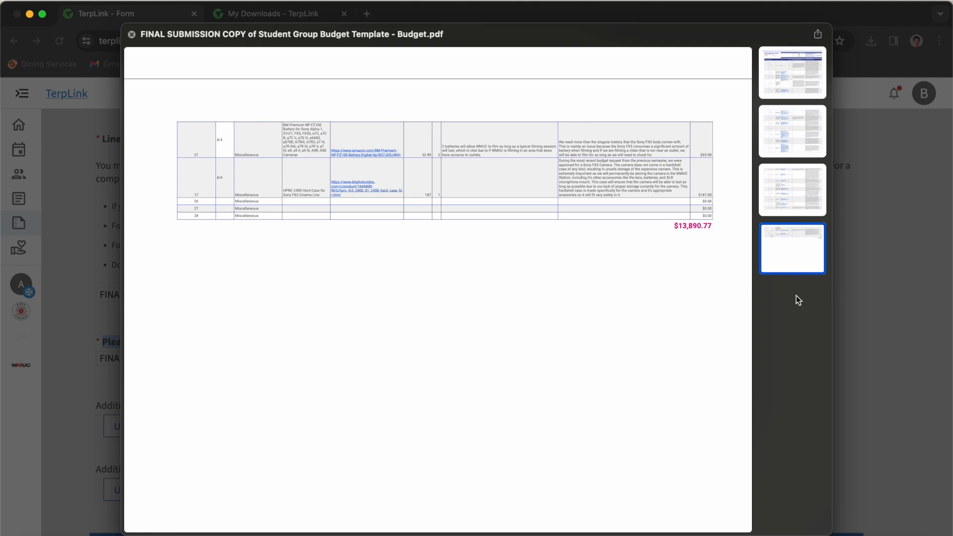
left_click(135, 35)
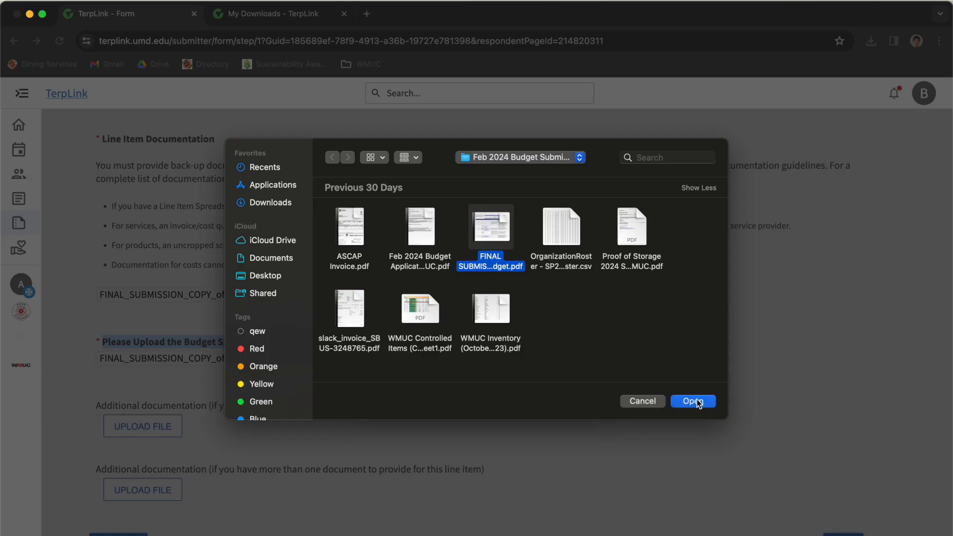
- Attach the budget PDF for the Budget Spreadsheet and begin another Line Item Documentation upload
left_click(693, 401)
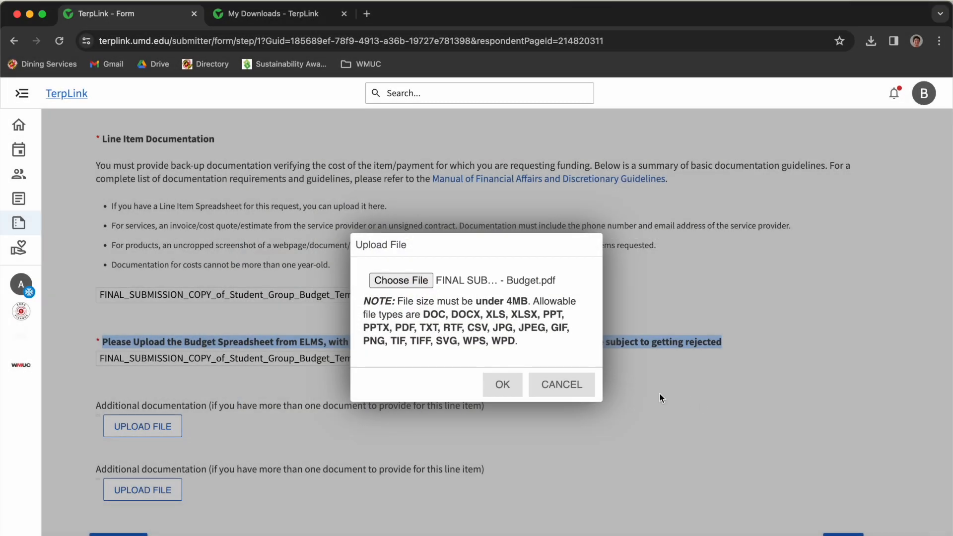
left_click(506, 384)
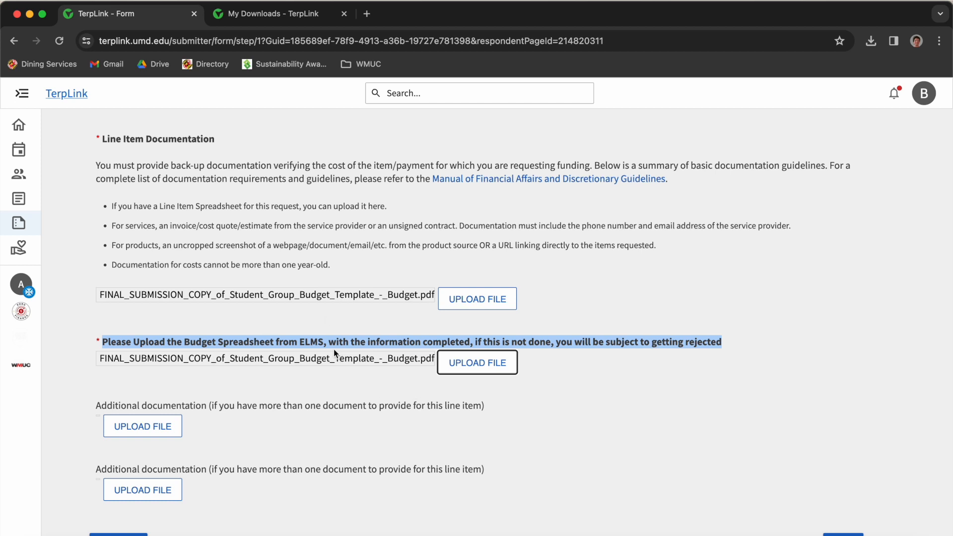
left_click(462, 300)
left_click(404, 280)
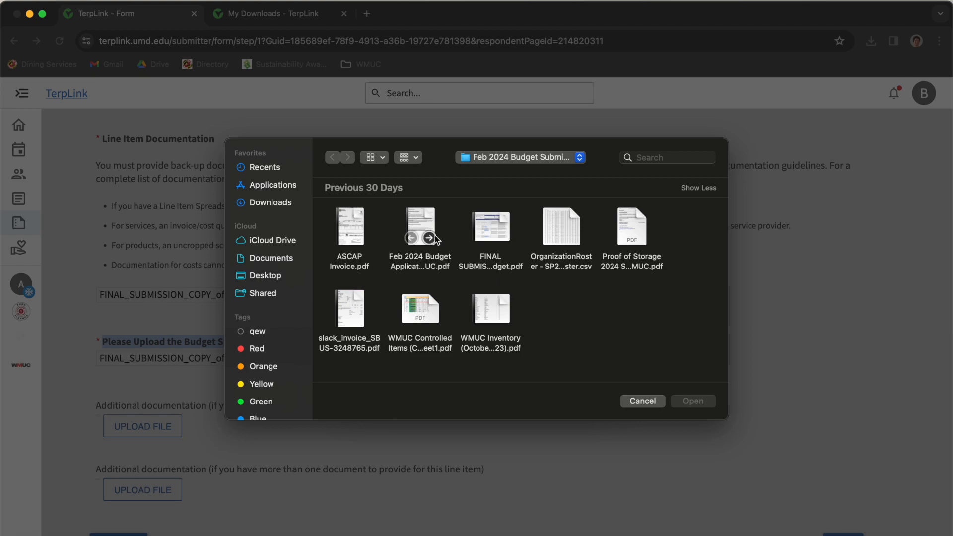
- Attach ASCAP_Invoice.pdf as line item documentation instead of the budget PDF
left_click(491, 227)
key("space")
scroll(362, 386, "down", 10)
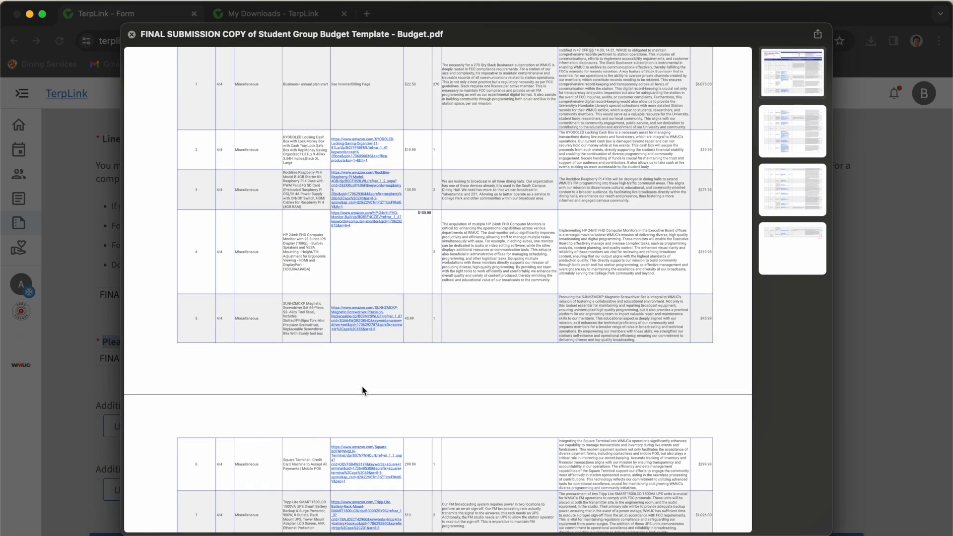
scroll(361, 386, "down", 5)
left_click_drag(305, 192, 381, 190)
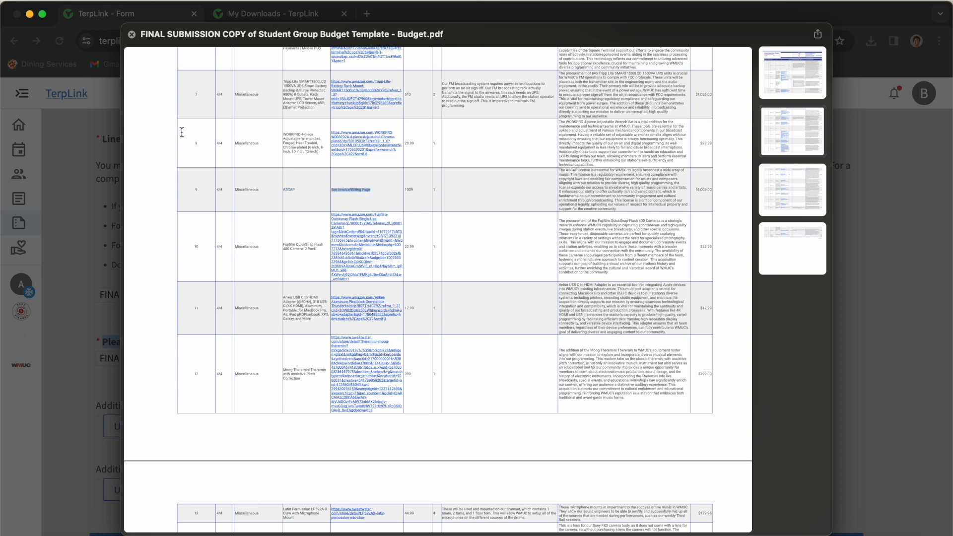
left_click(134, 36)
left_click(351, 224)
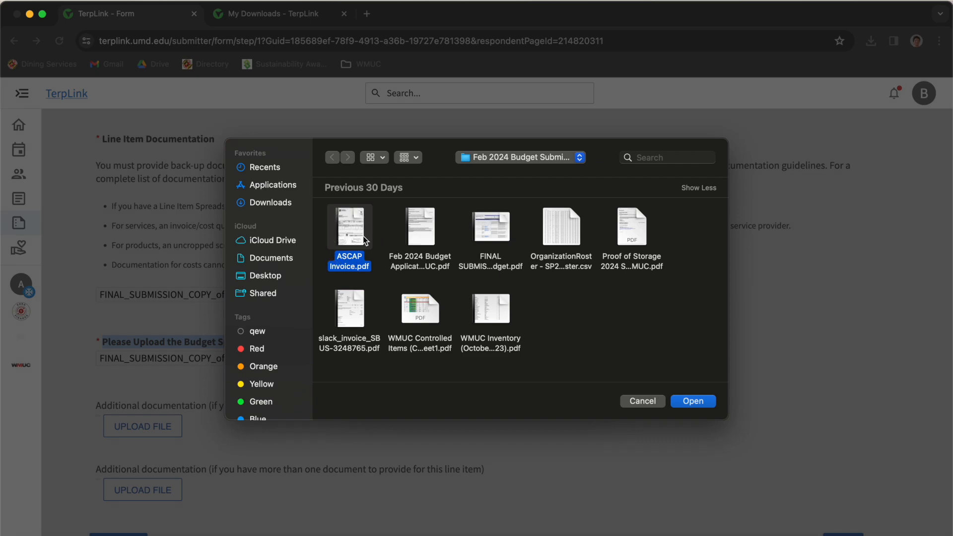
left_click(701, 400)
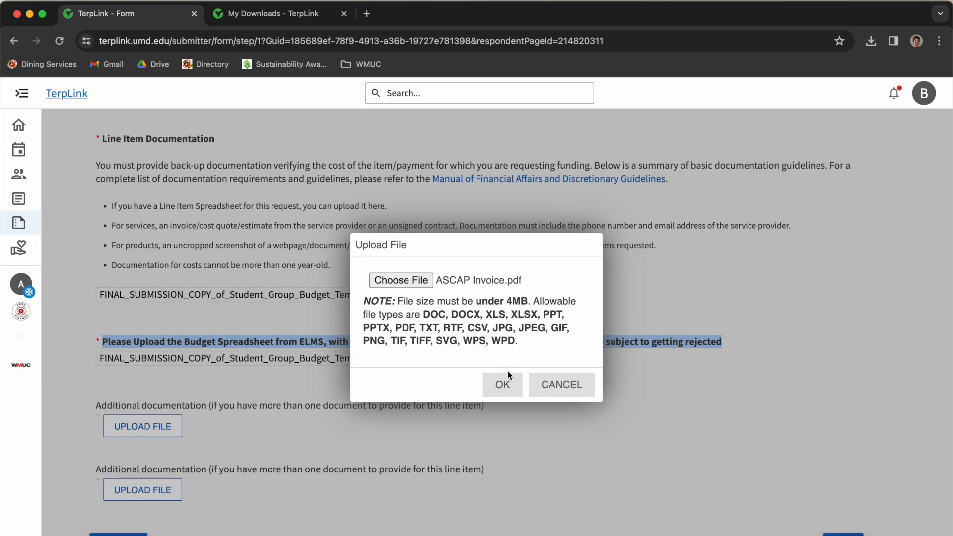
left_click(507, 383)
- Verify ASCAP_Invoice.pdf and the budget file are attached, then move to the next page
scroll(317, 382, "down", 1)
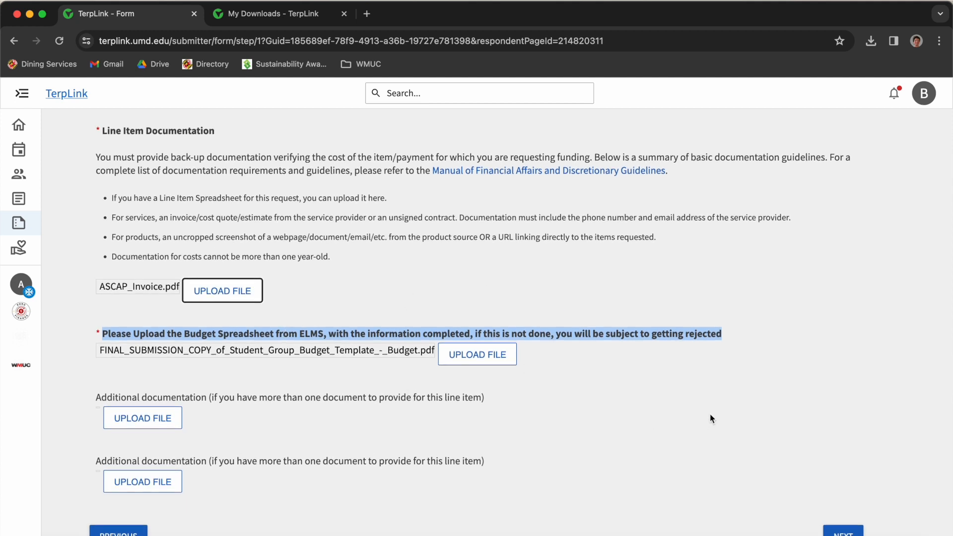
left_click(272, 333)
left_click(132, 348)
left_click_drag(132, 349, 408, 353)
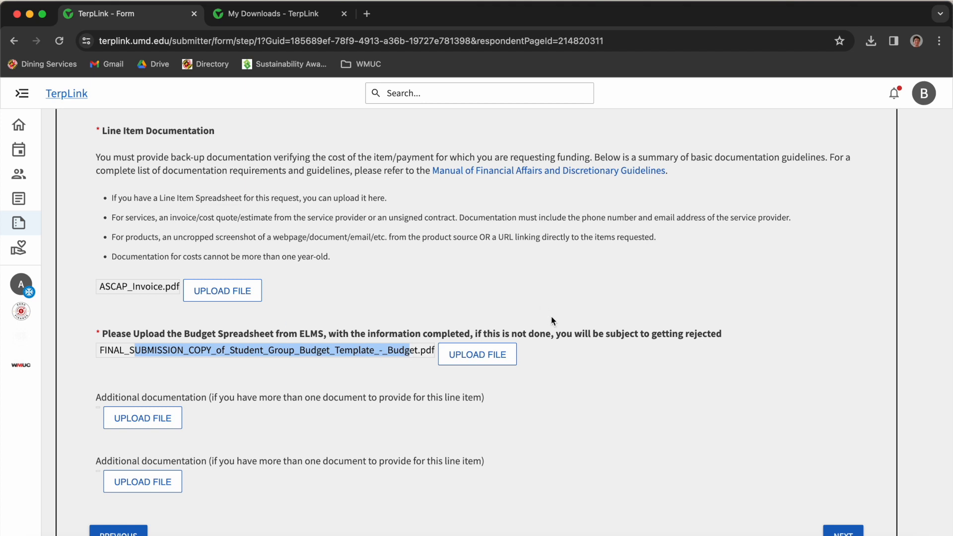
left_click_drag(166, 334, 383, 339)
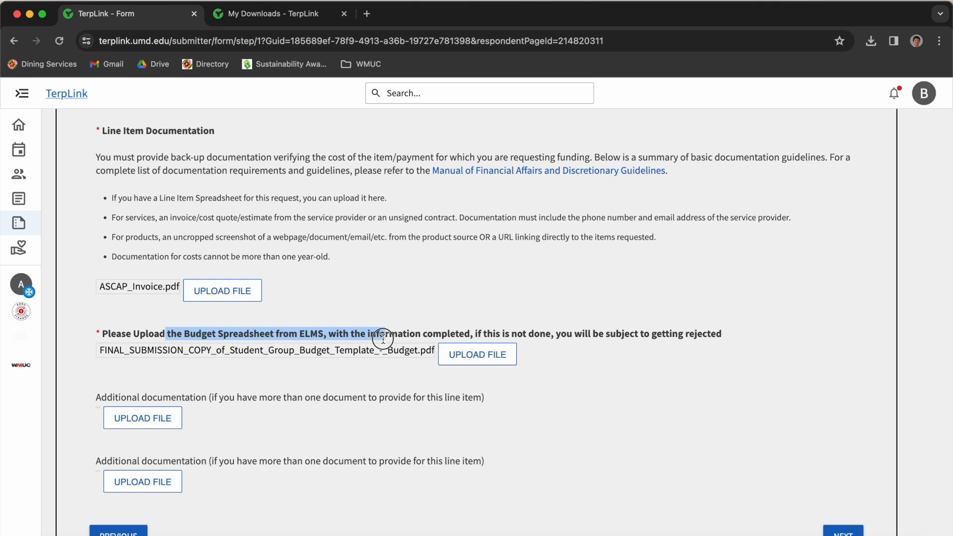
left_click_drag(103, 287, 158, 299)
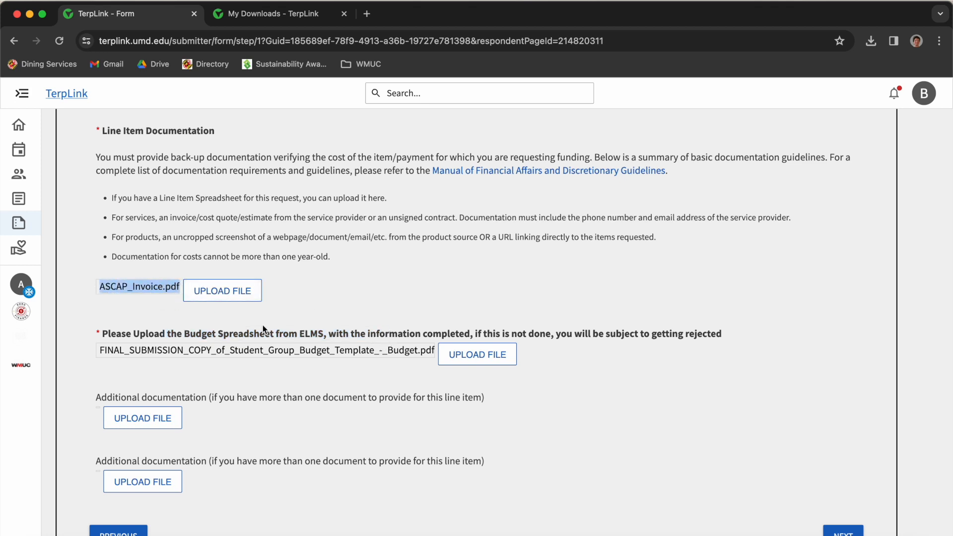
left_click_drag(269, 331, 257, 323)
left_click(389, 365)
left_click(832, 532)
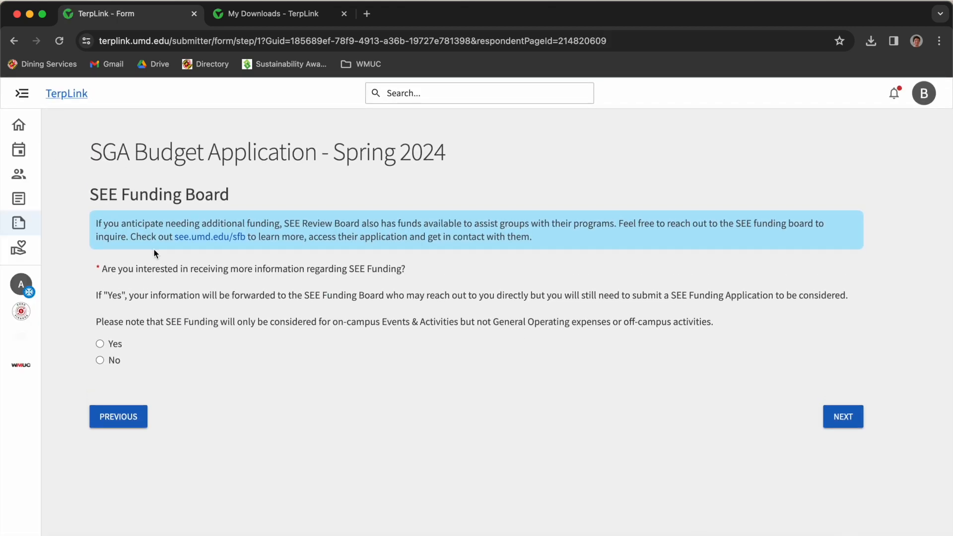
- Answer No for SEE Funding information and continue past Attestation to Review Submission
left_click_drag(86, 192, 246, 205)
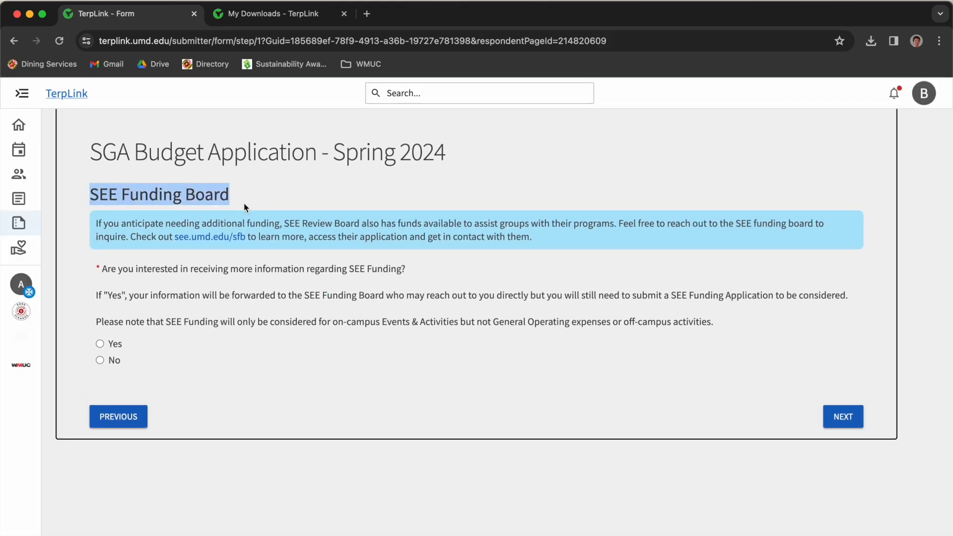
left_click(112, 367)
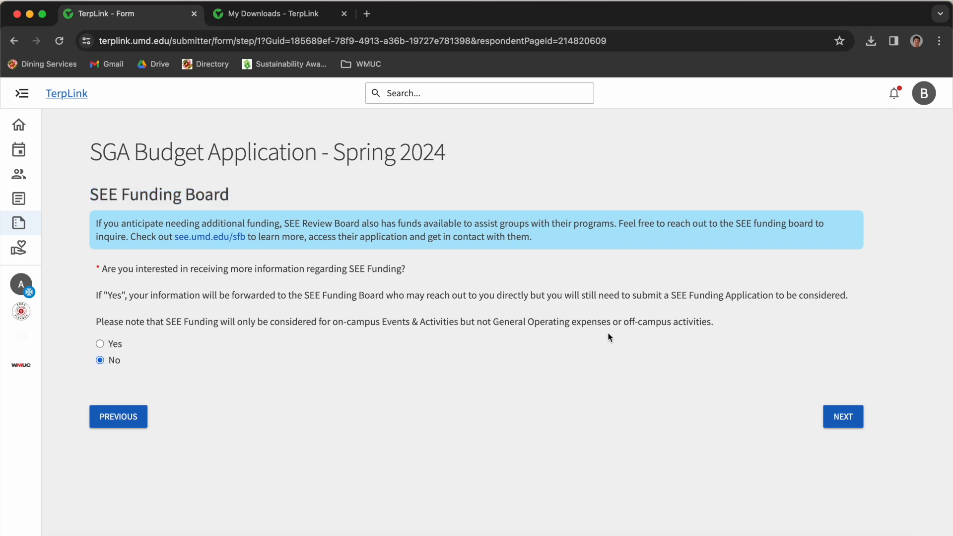
left_click(857, 420)
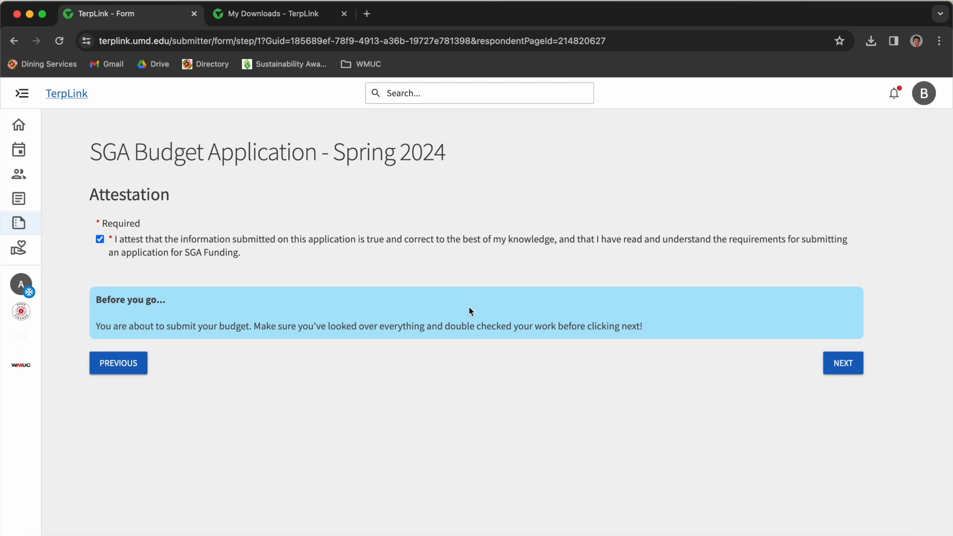
left_click(843, 363)
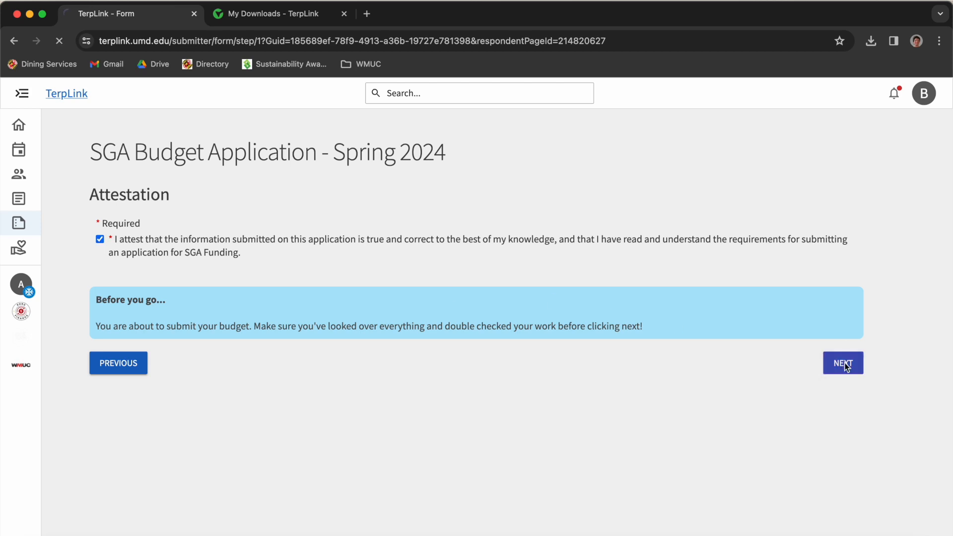
- Open the printable version of the Spring 2024 budget application in a new tab
scroll(602, 372, "down", 5)
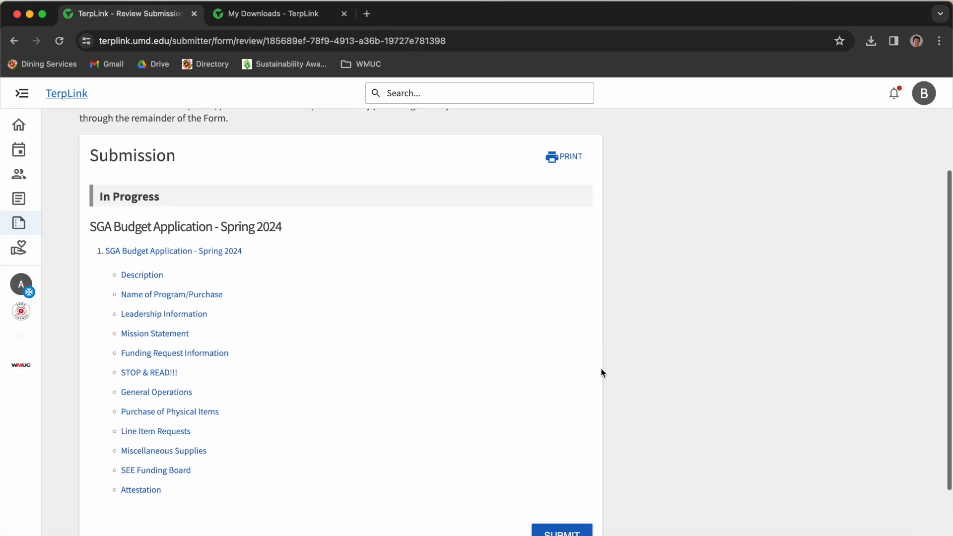
scroll(602, 373, "up", 3)
scroll(602, 373, "down", 3)
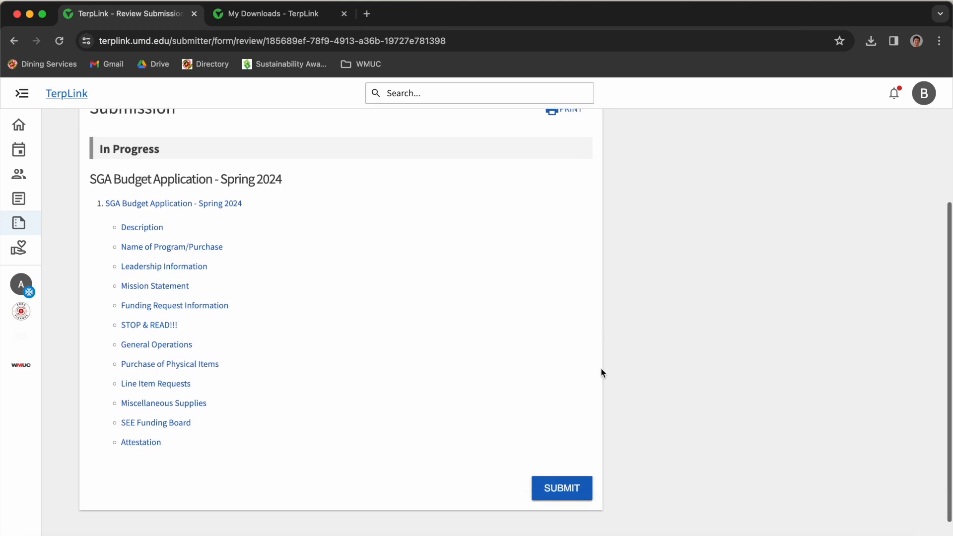
scroll(602, 372, "up", 3)
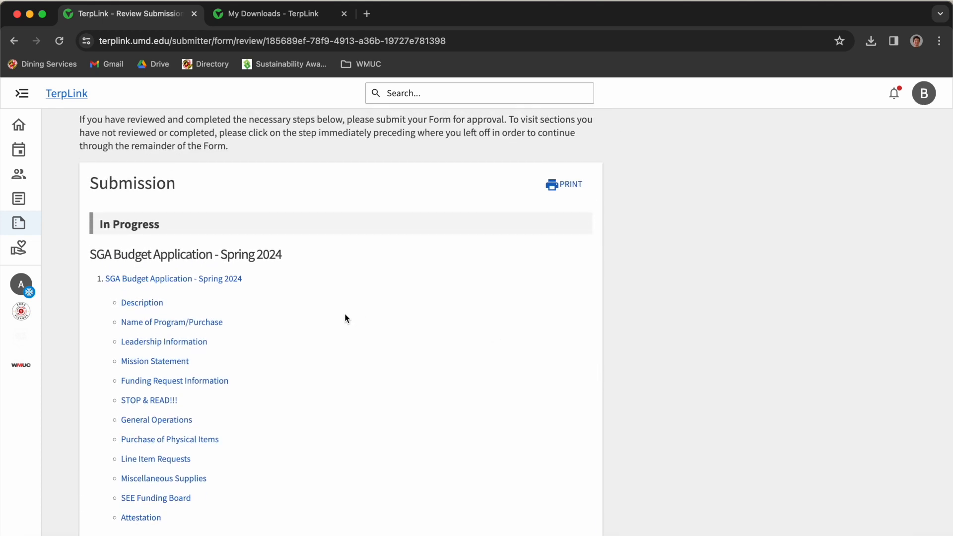
scroll(232, 334, "down", 3)
scroll(234, 334, "up", 3)
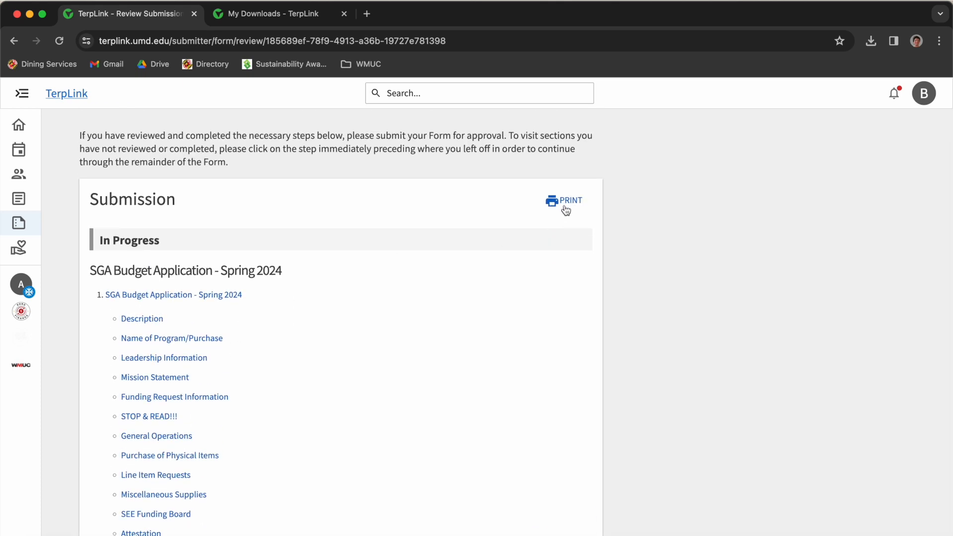
left_click(562, 203)
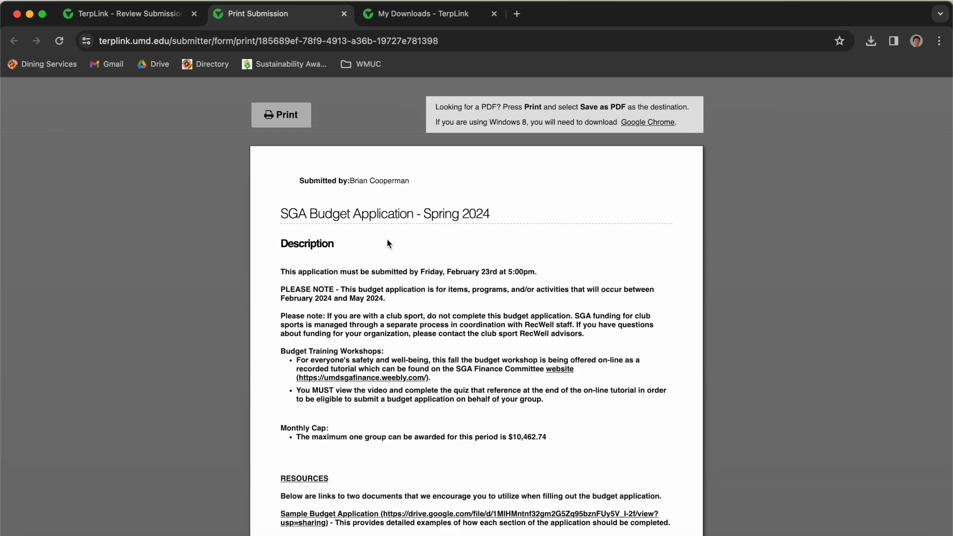
scroll(387, 243, "down", 5)
scroll(394, 248, "up", 6)
left_click(384, 20)
left_click(272, 17)
- Dismiss the print options and return to the Review Submission tab
left_click(280, 122)
key("Escape")
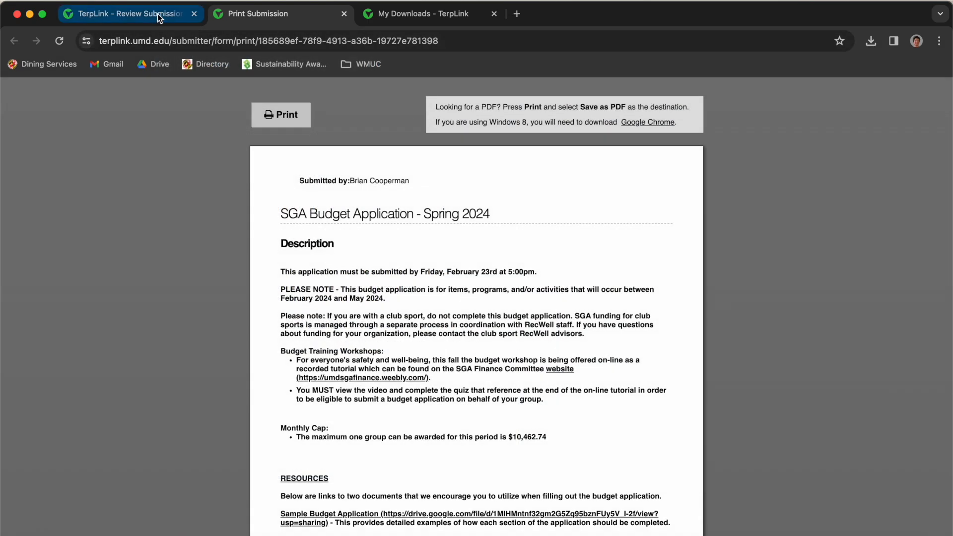
left_click(157, 14)
scroll(298, 218, "down", 3)
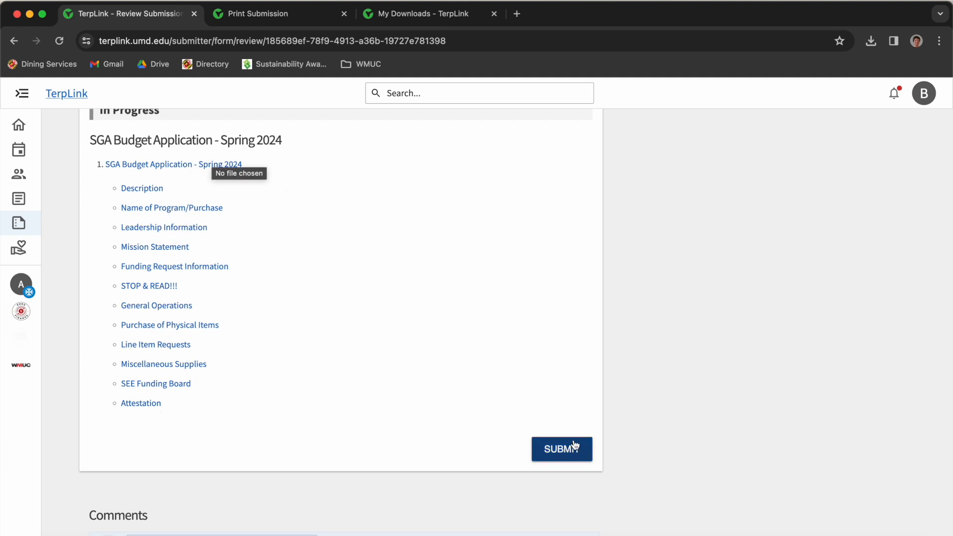
scroll(671, 368, "up", 5)
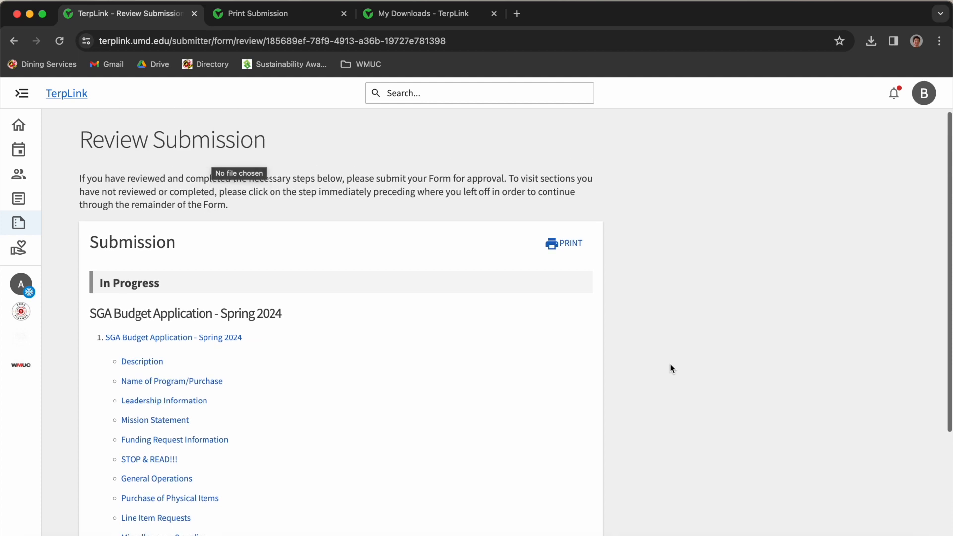
- Go back to My Submissions and delete the newest duplicate SGA Budget Application - Spring 2024
left_click(169, 145)
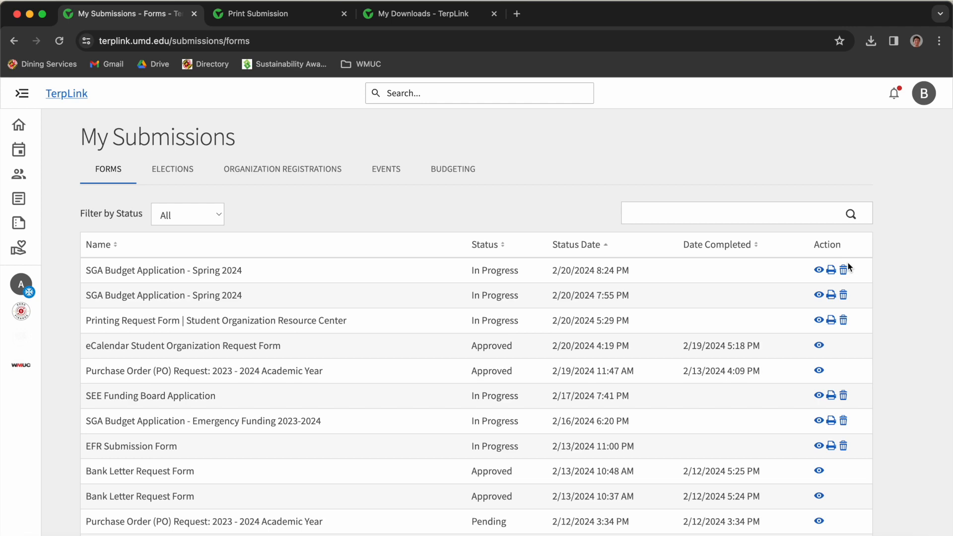
left_click(844, 269)
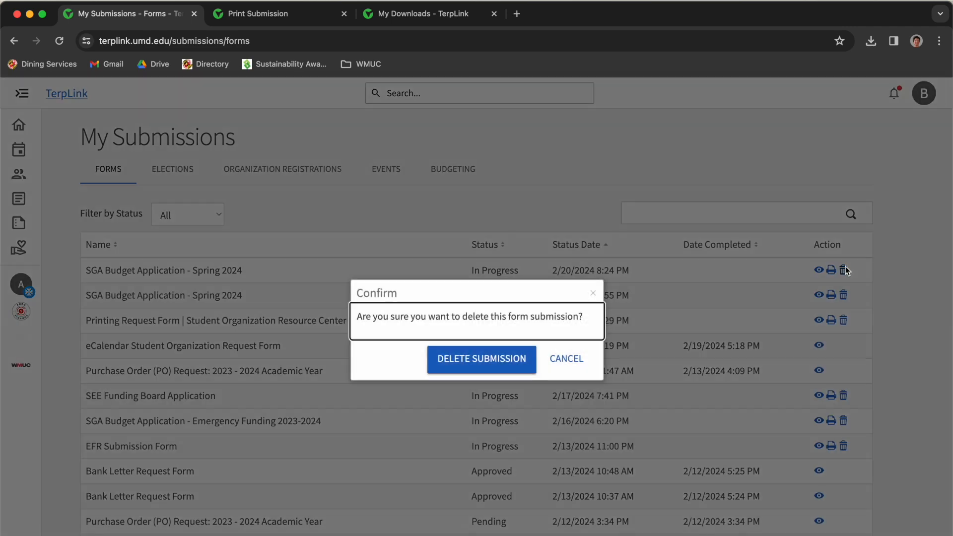
left_click(472, 367)
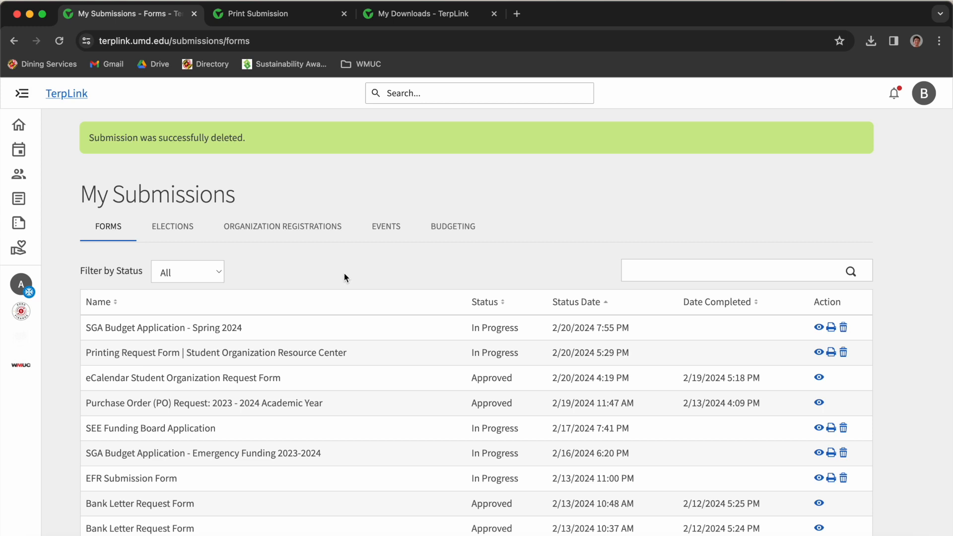
mouse_move(18, 370)
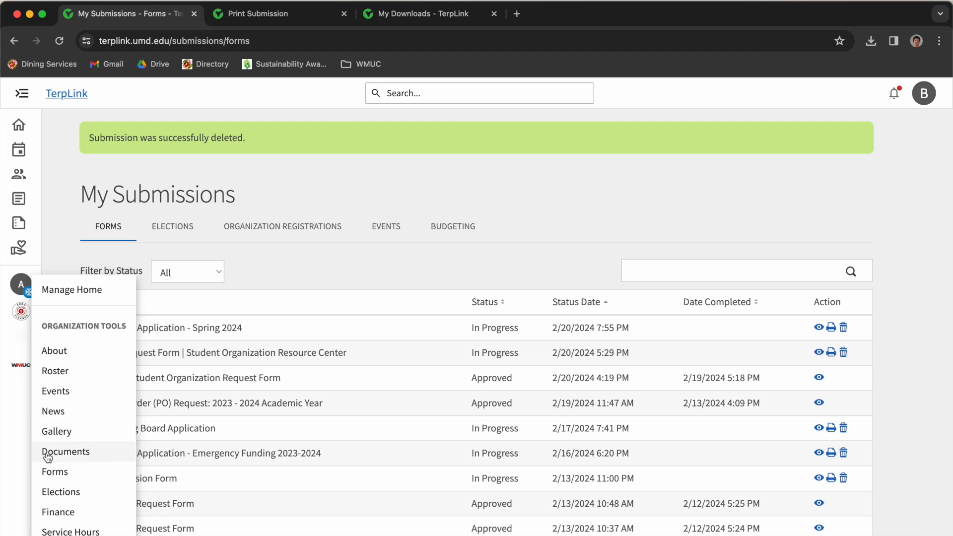
- Navigate WMUC Documents to Budget Applications › Spring 2024 and start adding a file from the computer
left_click(56, 451)
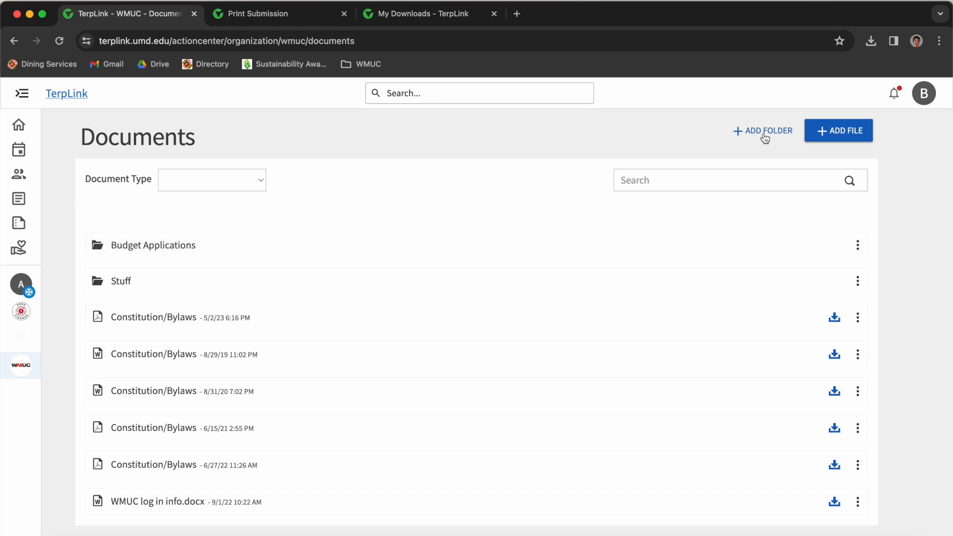
left_click(425, 238)
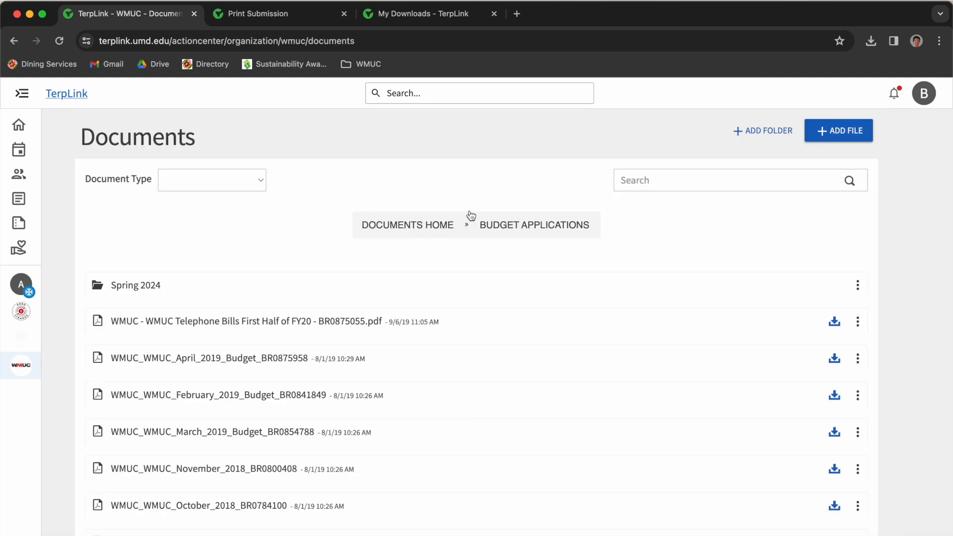
left_click(840, 135)
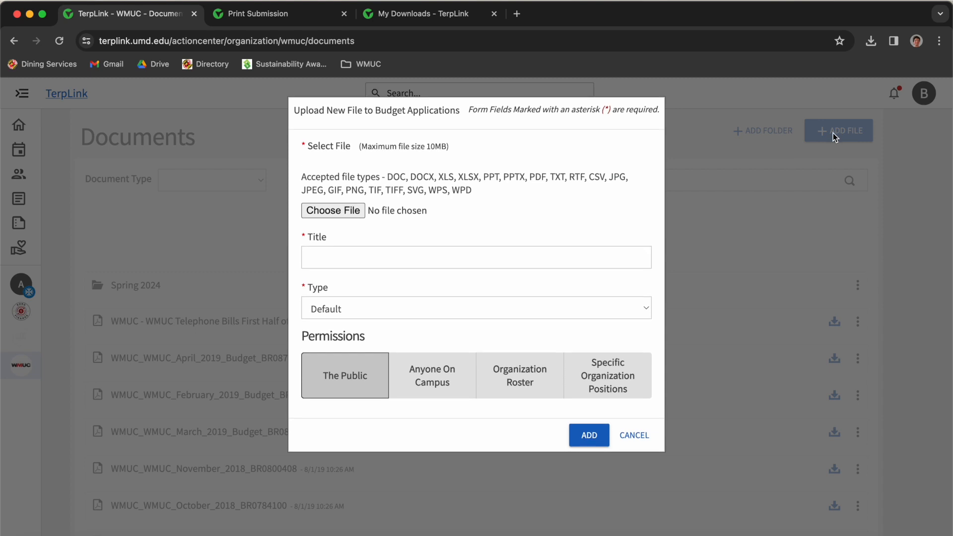
left_click(627, 434)
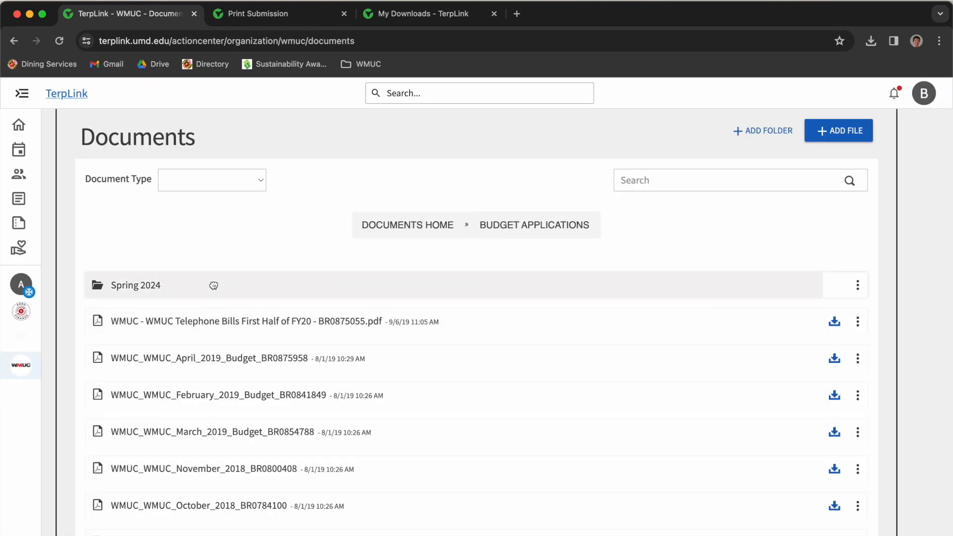
left_click(214, 284)
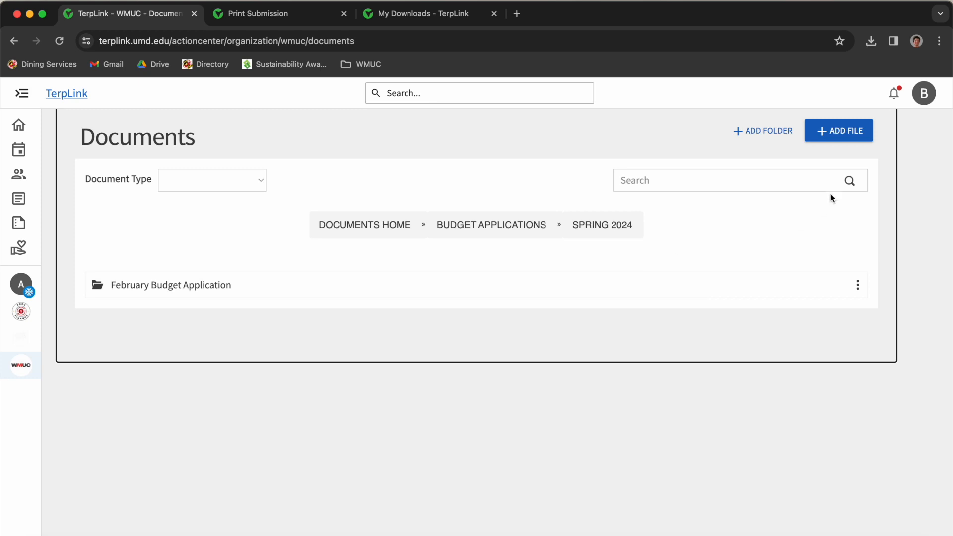
left_click(848, 135)
left_click(400, 209)
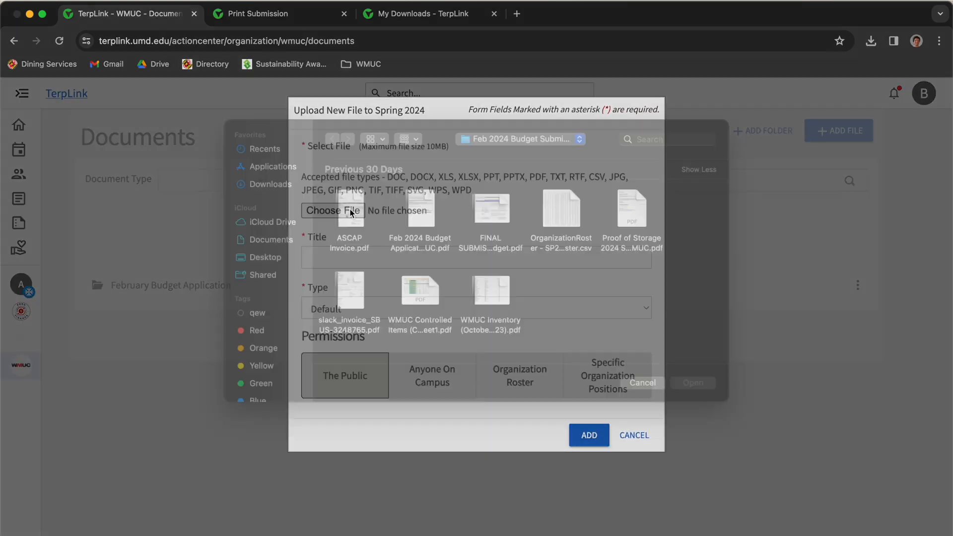
- Preview the FINAL SUBMISSION COPY budget PDF and the Feb 2024 budget application PDF
left_click(497, 223)
key("space")
scroll(495, 219, "down", 15)
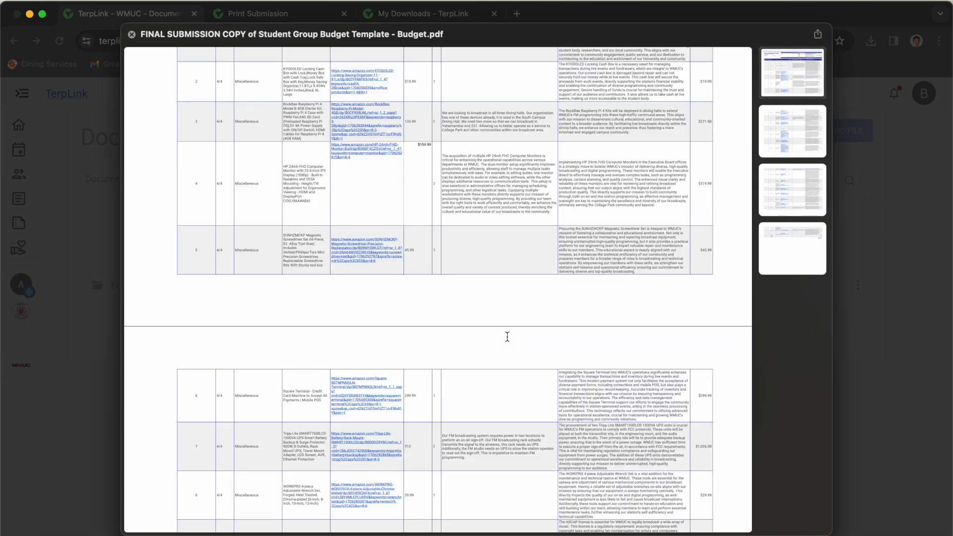
key("space")
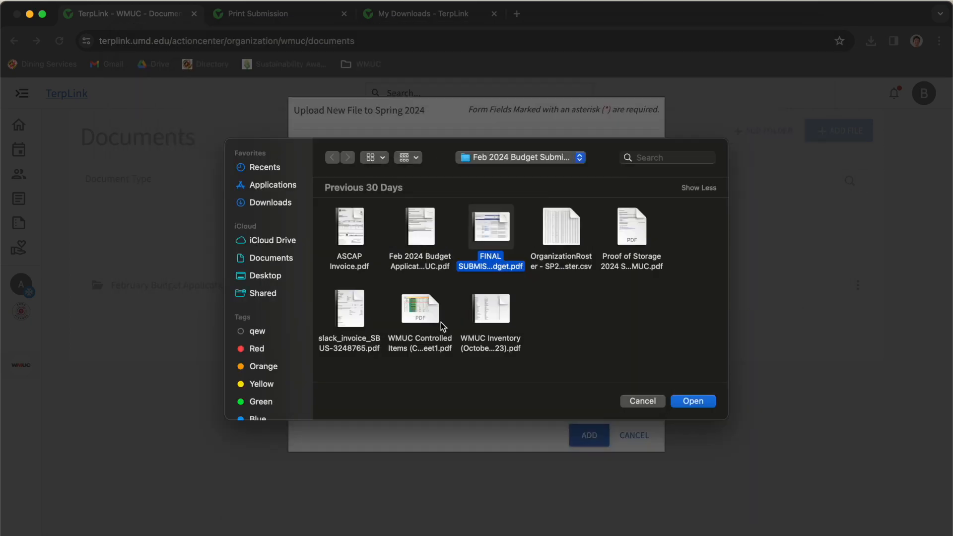
left_click(420, 224)
key("space")
scroll(364, 311, "down", 10)
scroll(363, 312, "up", 5)
key("space")
- Compare the budget PDFs and ASCAP Invoice.pdf in the file picker
left_click(485, 232)
left_click(417, 232)
left_click(482, 231)
key("Left")
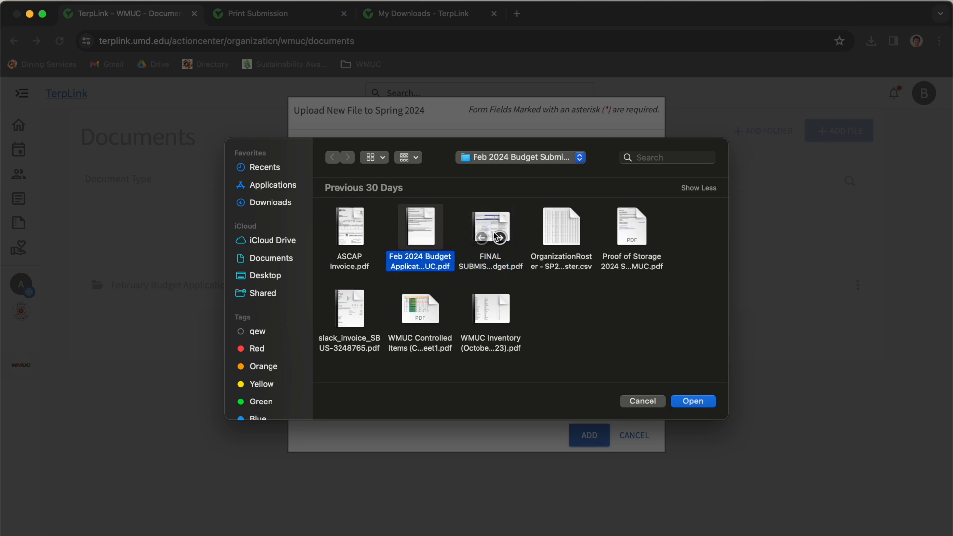
left_click(343, 242)
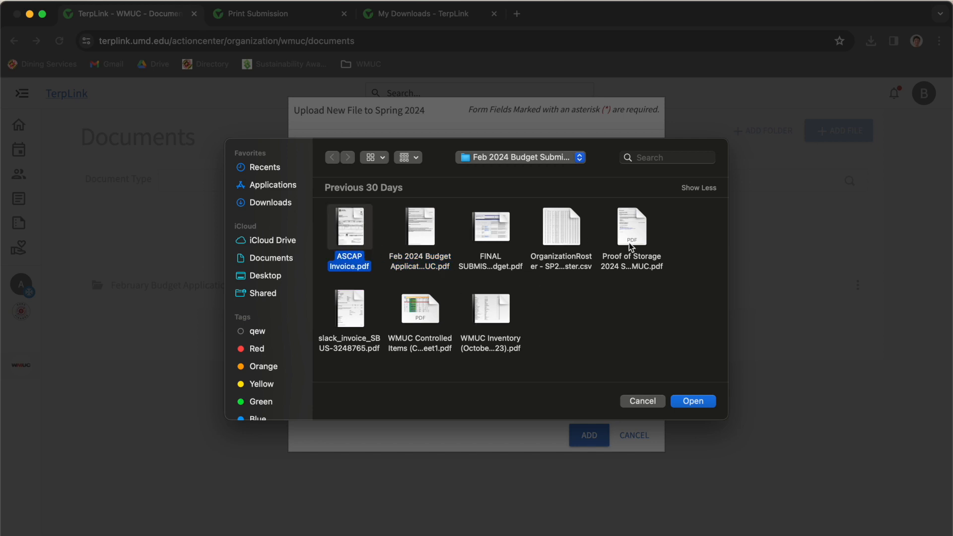
mouse_move(487, 300)
left_click(416, 224)
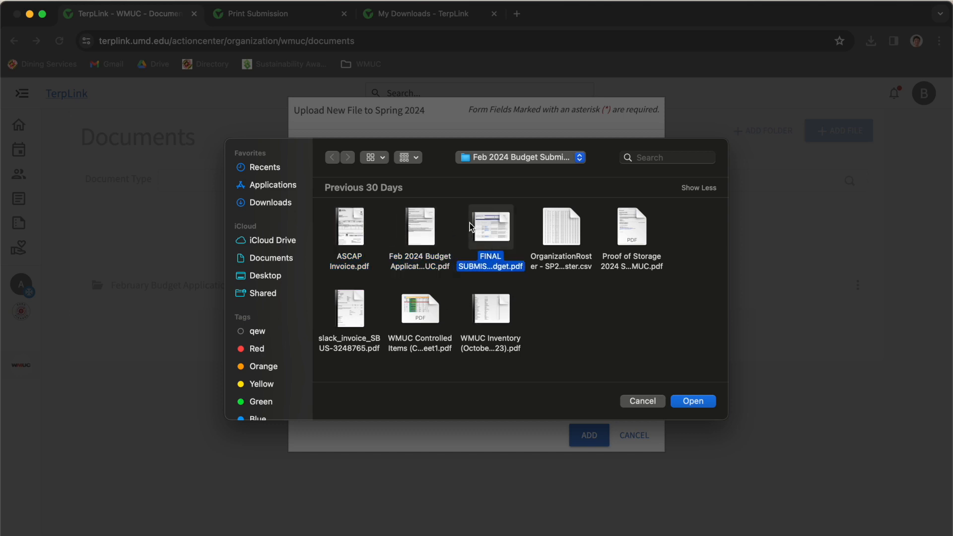
- Cancel the upload and go into the February Budget Application folder
left_click(640, 400)
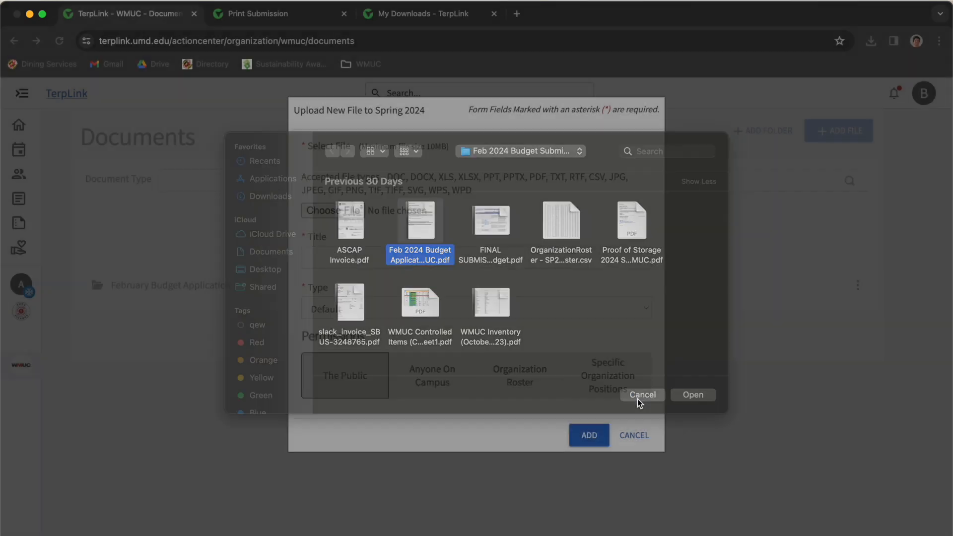
left_click(635, 437)
left_click(313, 293)
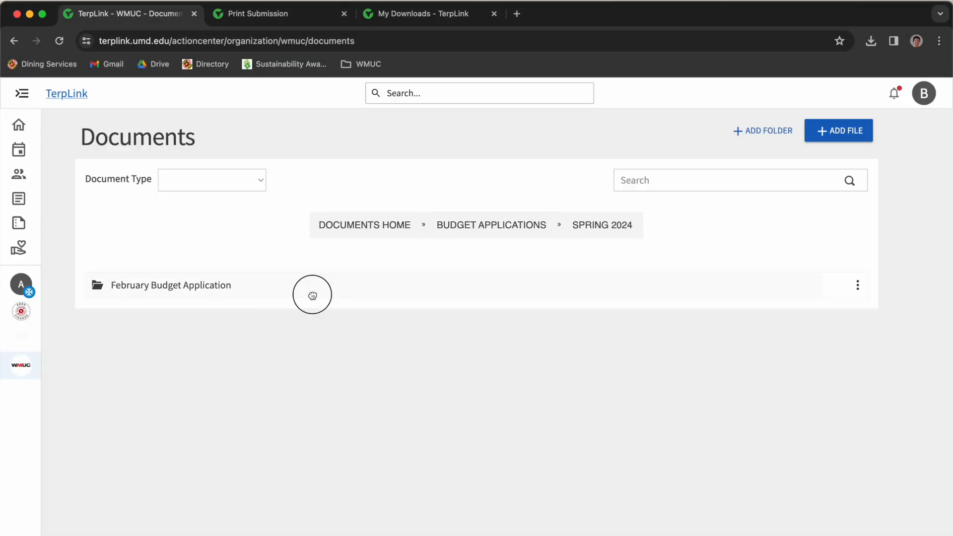
left_click(279, 297)
scroll(228, 400, "down", 4)
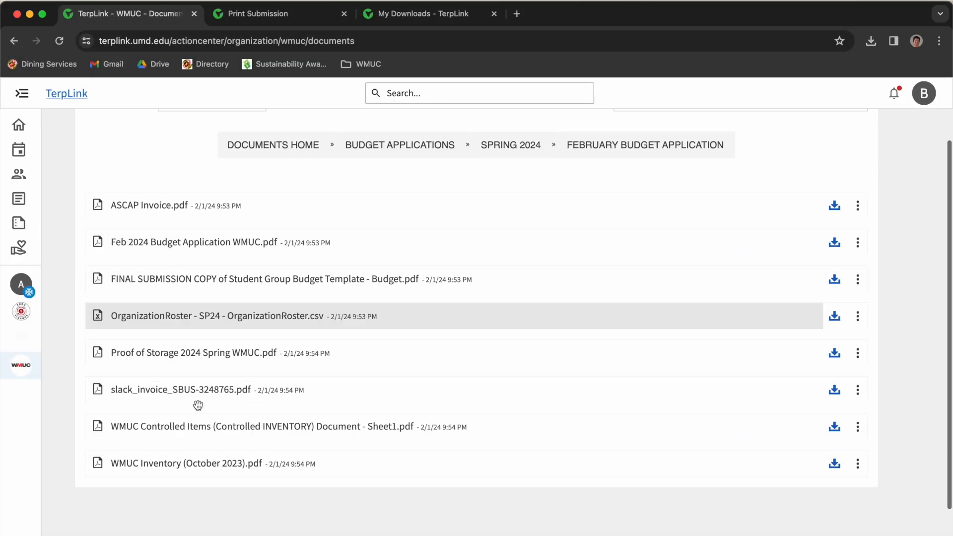
scroll(198, 404, "up", 3)
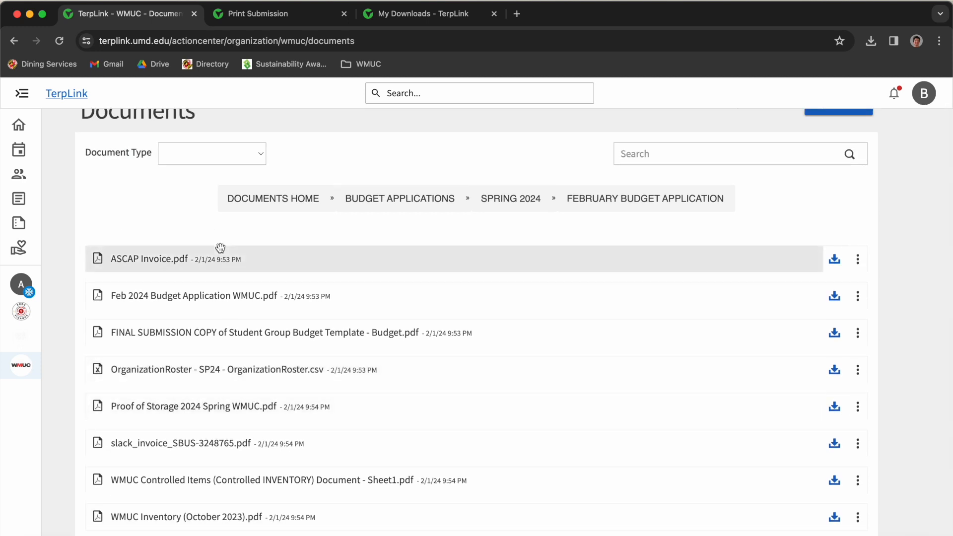
scroll(127, 255, "up", 1)
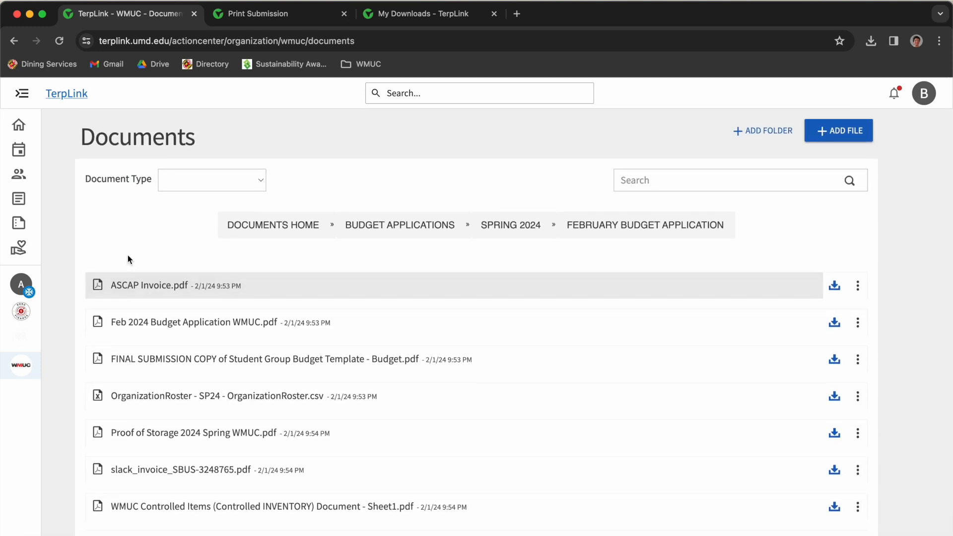